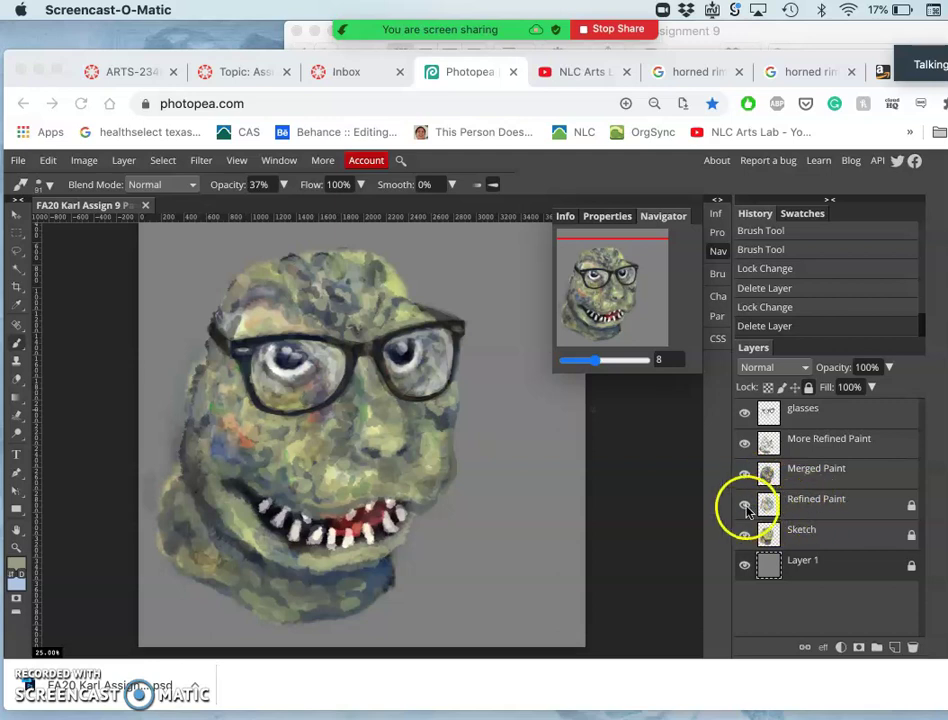
Unlock the Refined Paint and Sketch layers
left_click(808, 513)
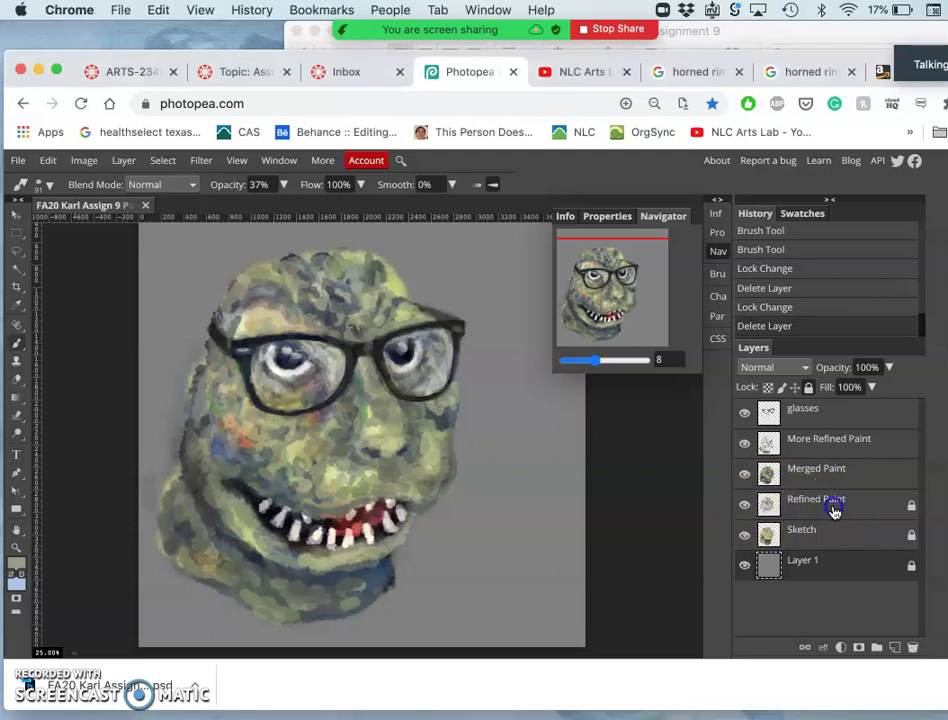
left_click(821, 511)
left_click(812, 392)
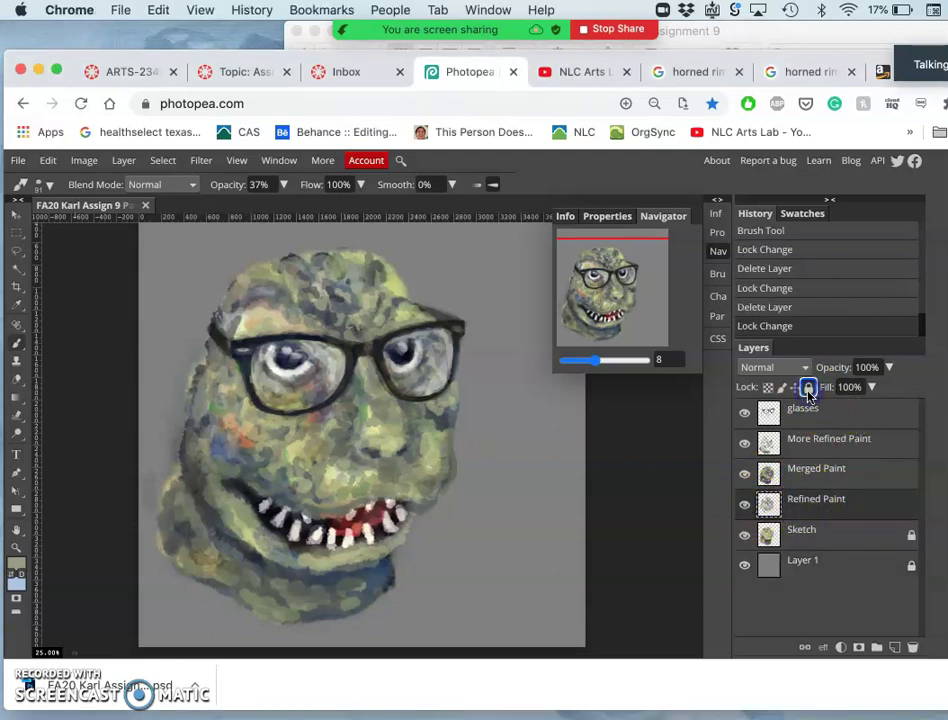
left_click(836, 536)
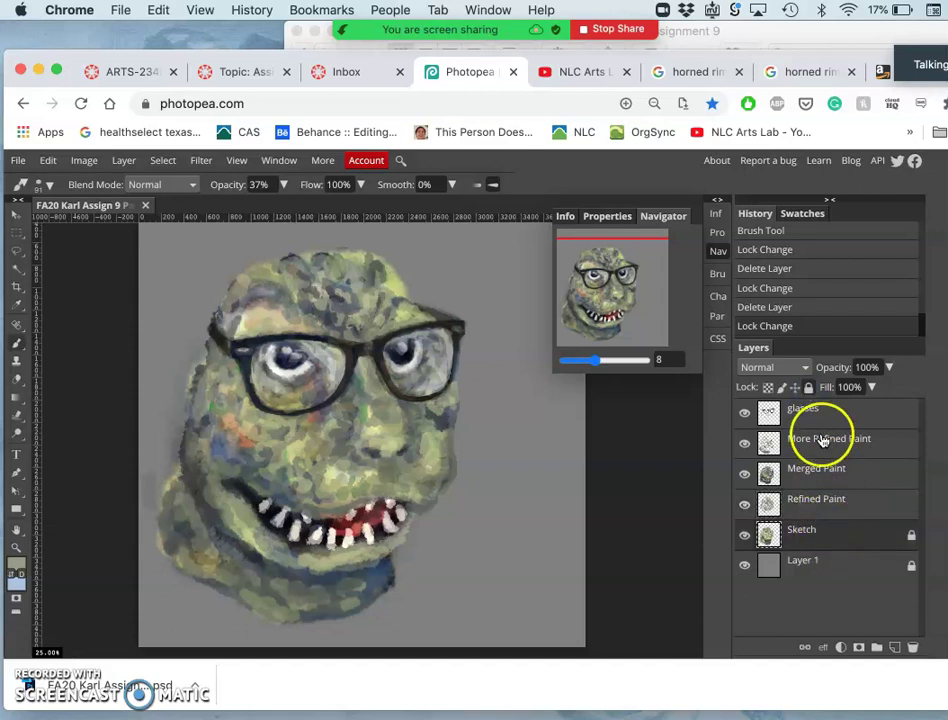
left_click(809, 389)
left_click(777, 482)
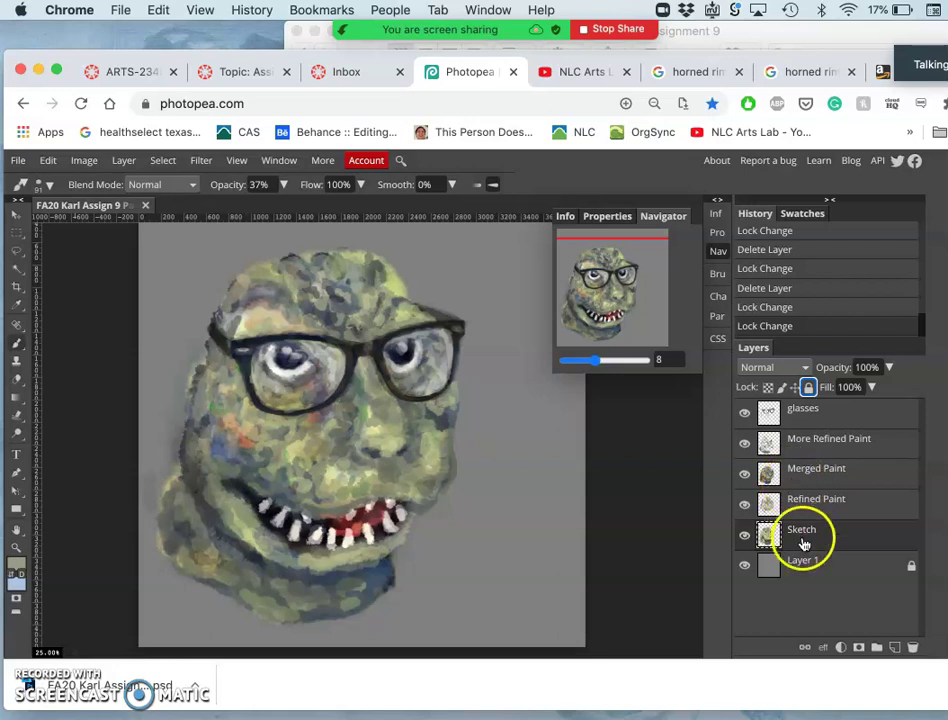
Hide glasses, More Refined Paint, Merged Paint and Refined Paint to view the Sketch, then restore them
left_click(745, 415)
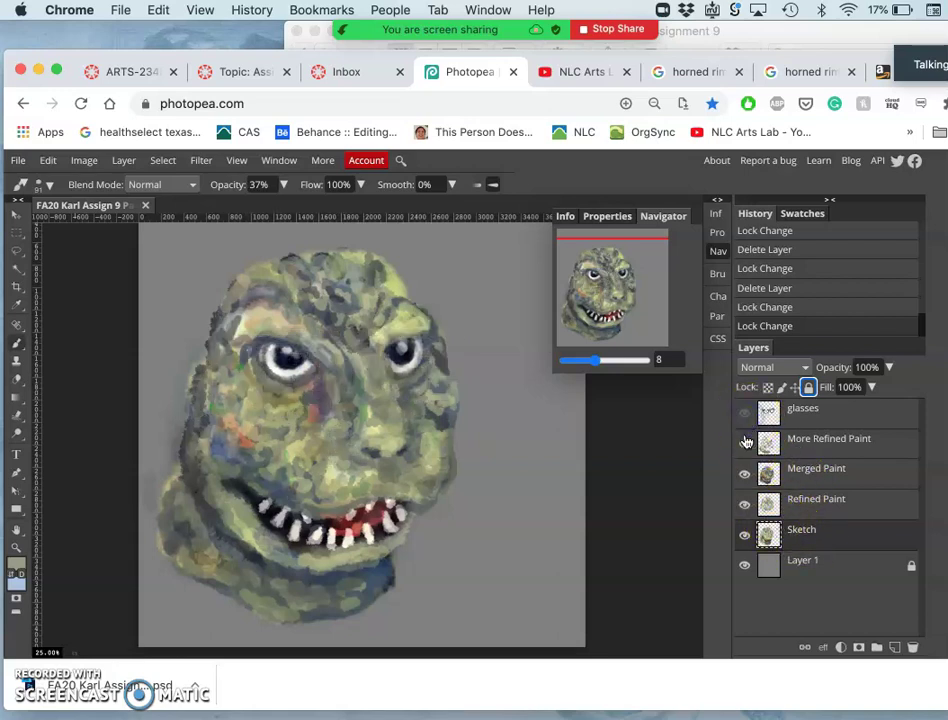
left_click(745, 442)
left_click(745, 476)
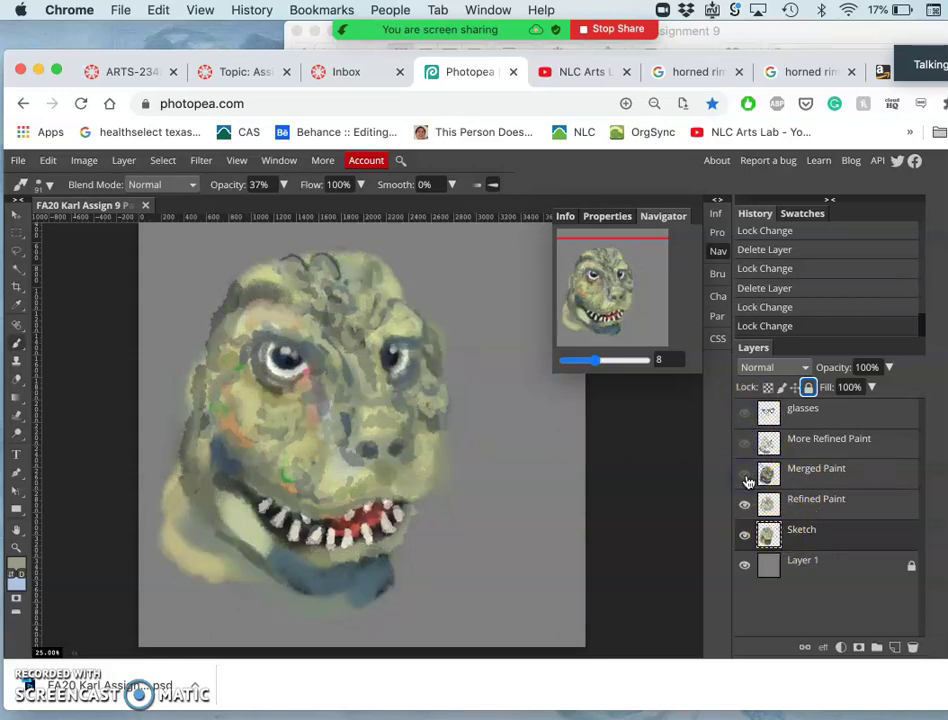
left_click(745, 506)
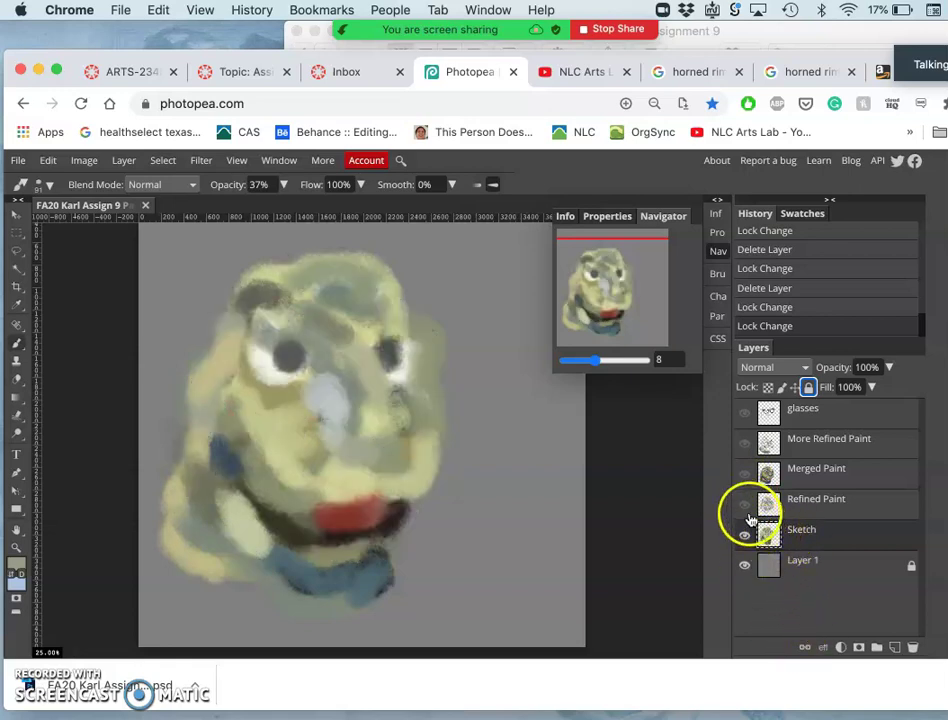
left_click(745, 507)
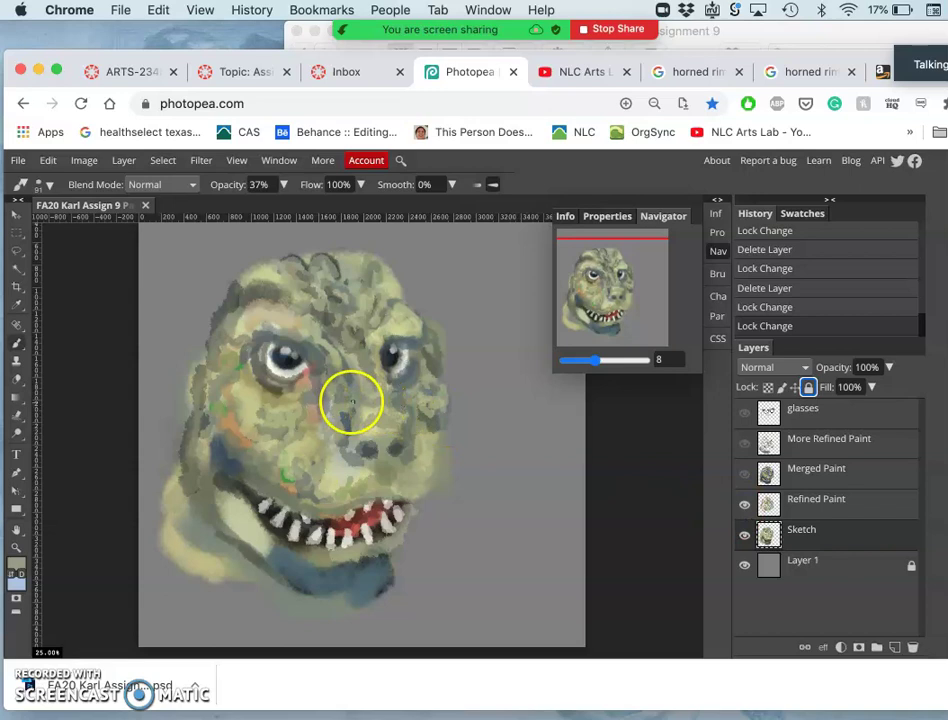
left_click(744, 480)
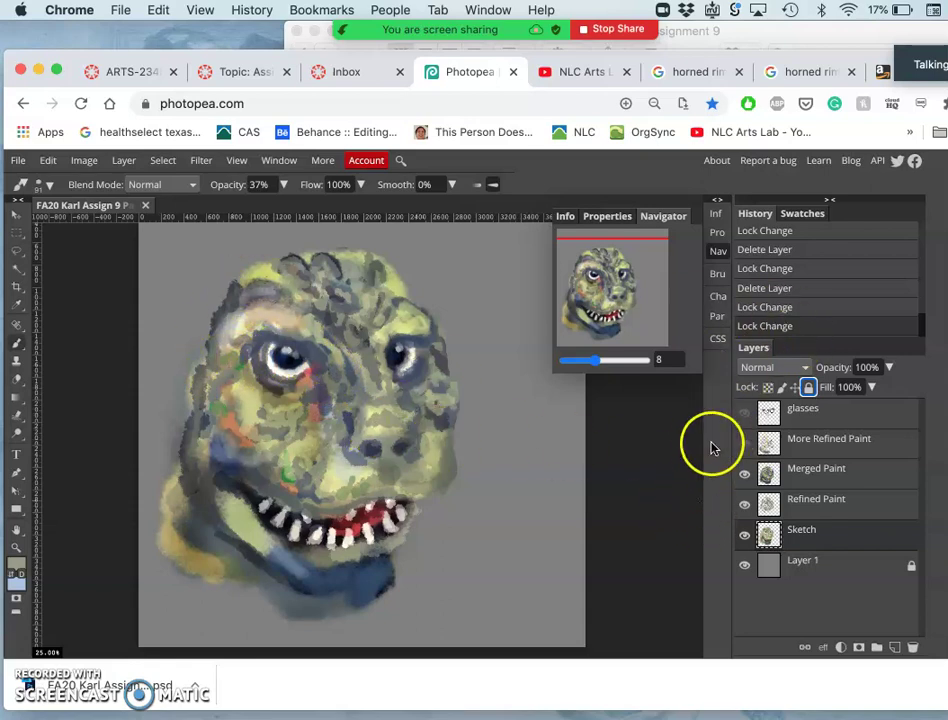
left_click(744, 451)
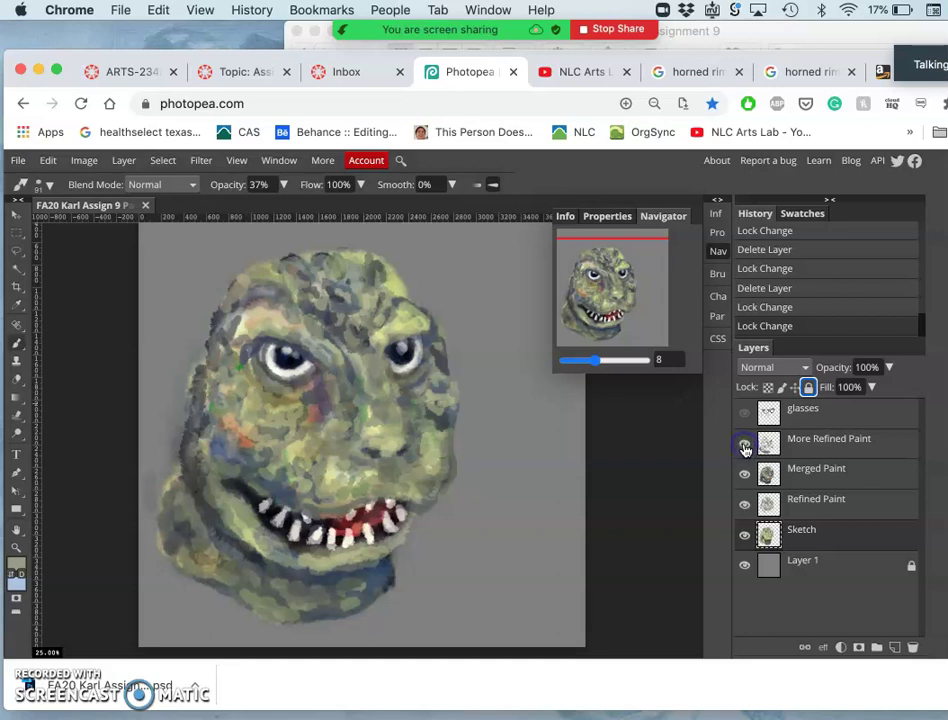
Compare More Refined Paint off and on, then turn the glasses layer back on
left_click(744, 449)
left_click(744, 450)
left_click(745, 418)
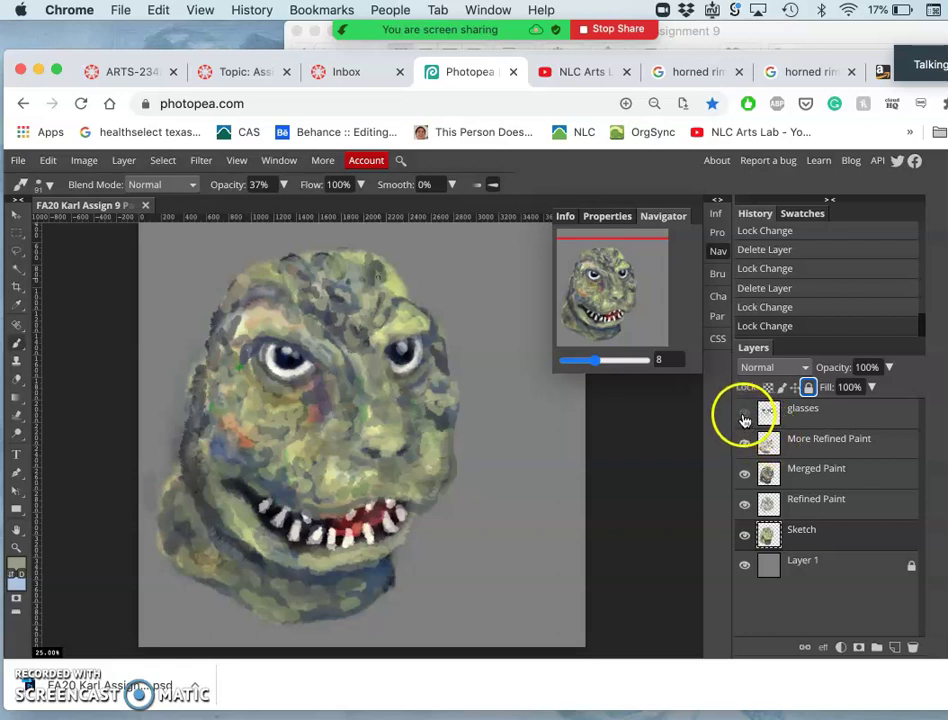
left_click(745, 418)
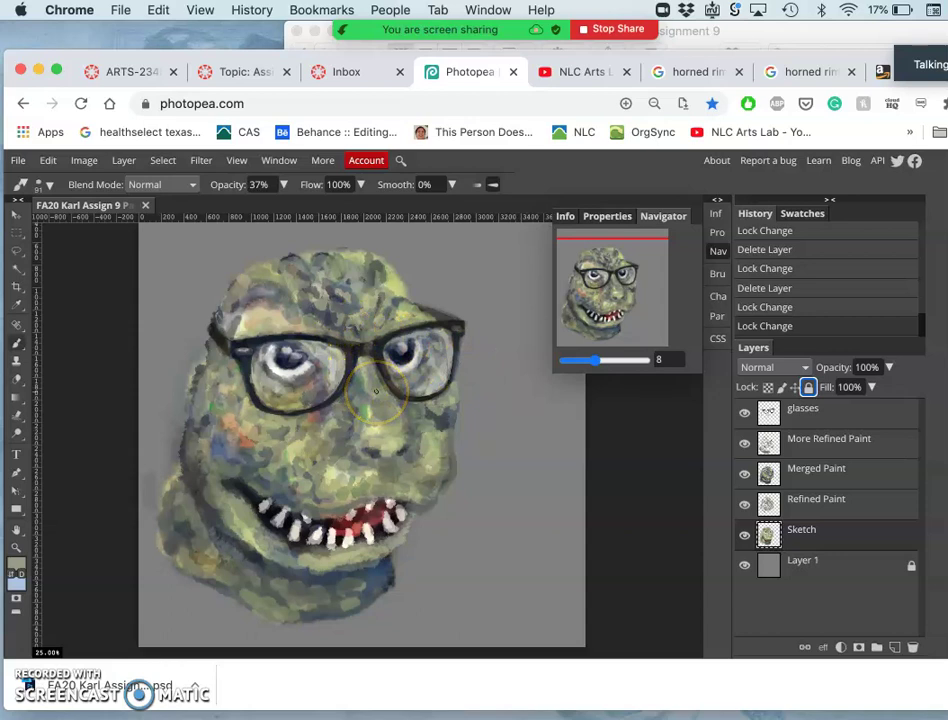
left_click(340, 362)
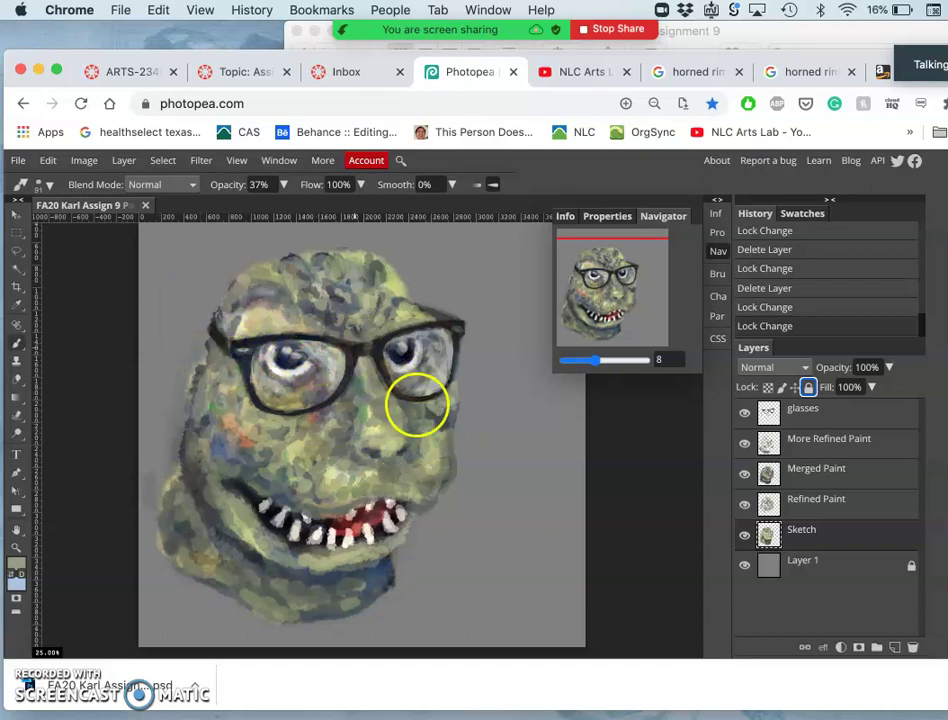
Move the painted head, glasses included, up and to the right with the Move tool
scroll(416, 403, "down", 2)
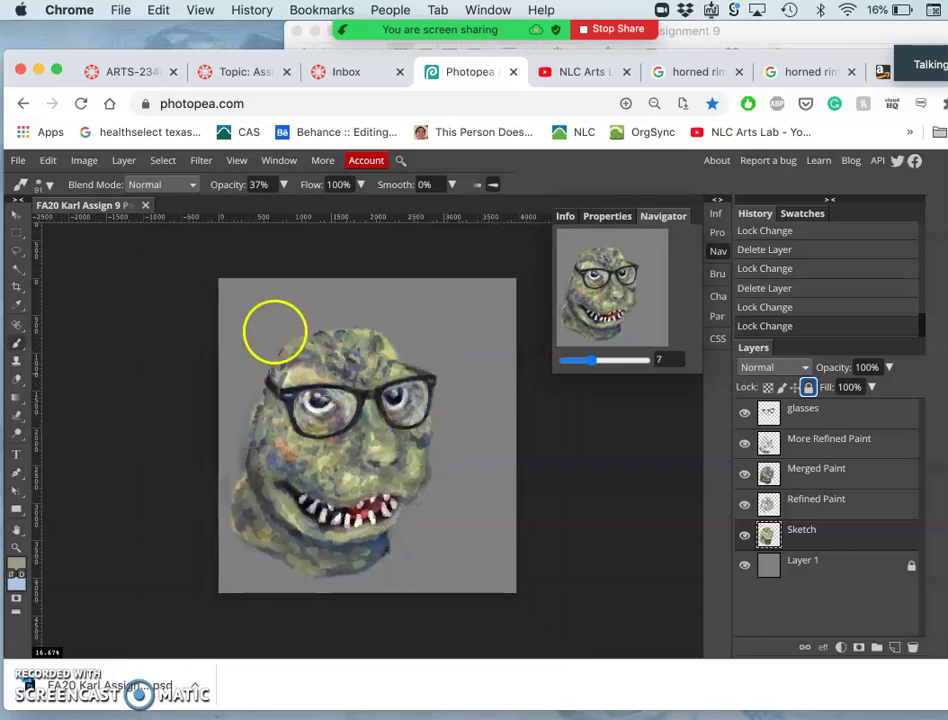
left_click(16, 213)
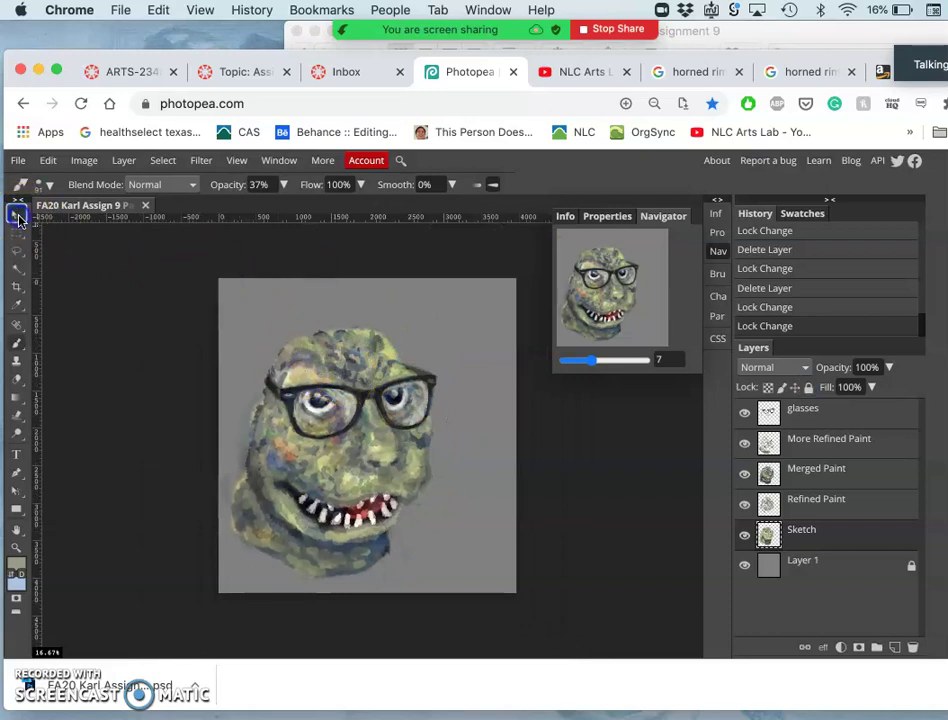
key("v")
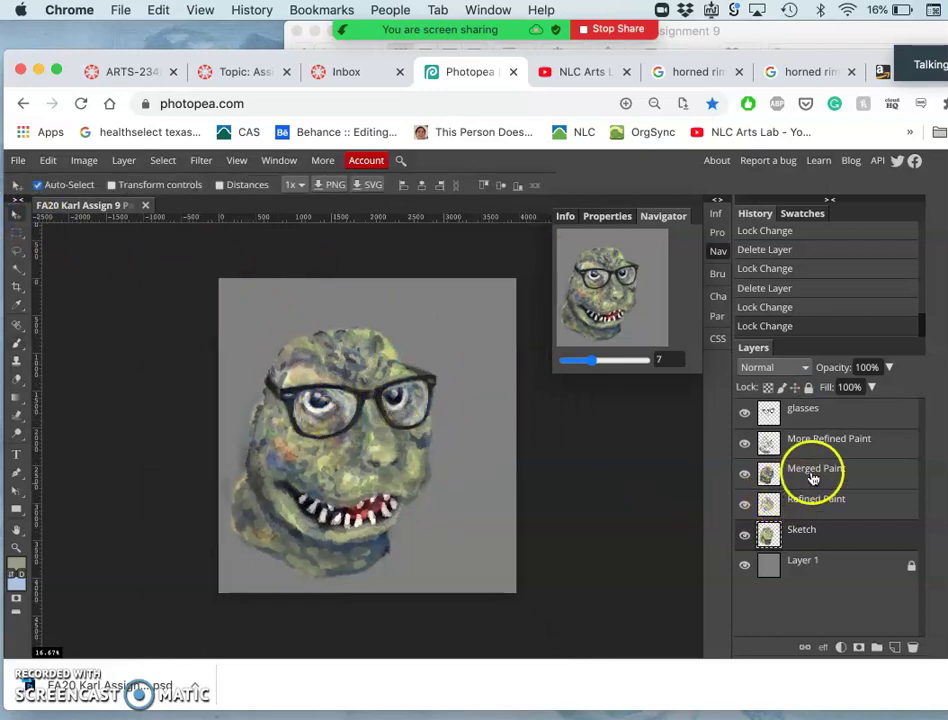
left_click(388, 458)
left_click_drag(388, 458, 417, 437)
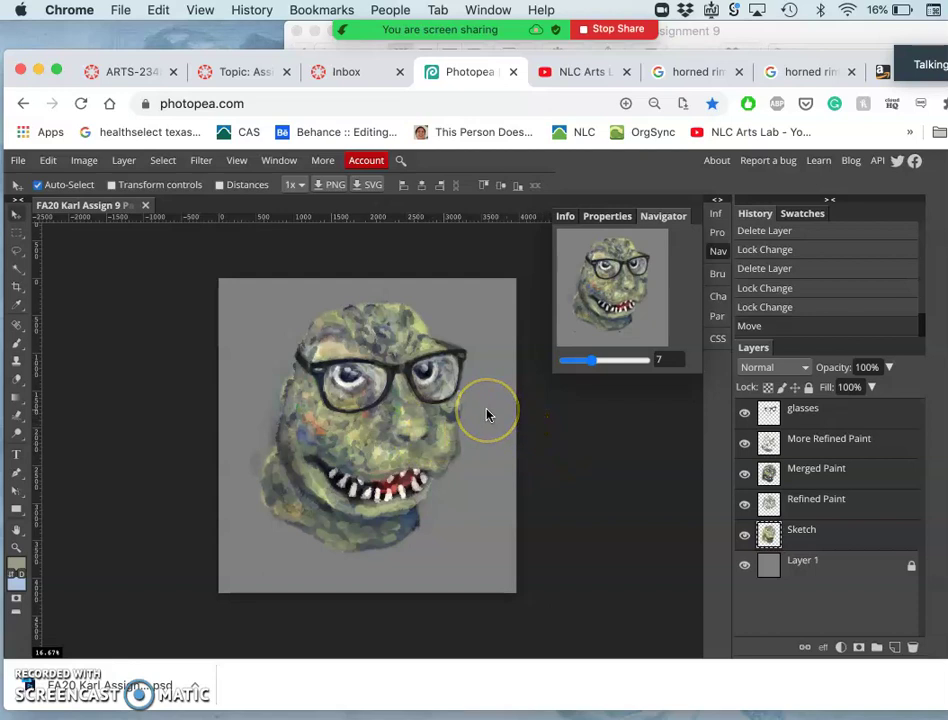
Zoom in to check the face, zoom back out, and select Layer 1
key("super+equal")
key("super+equal")
left_click(288, 385)
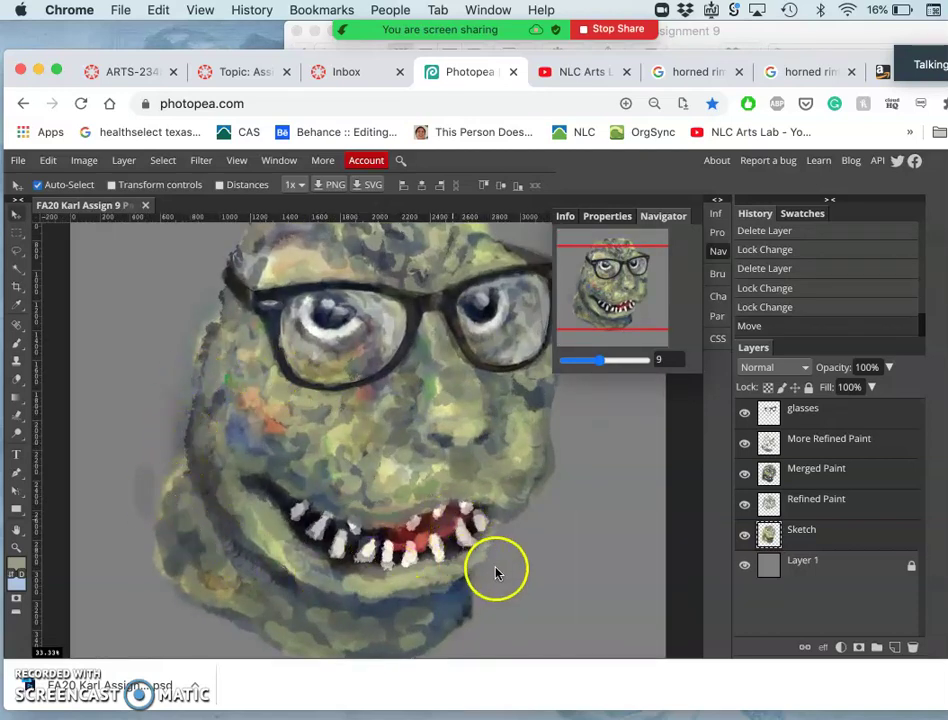
scroll(494, 462, "up", 2)
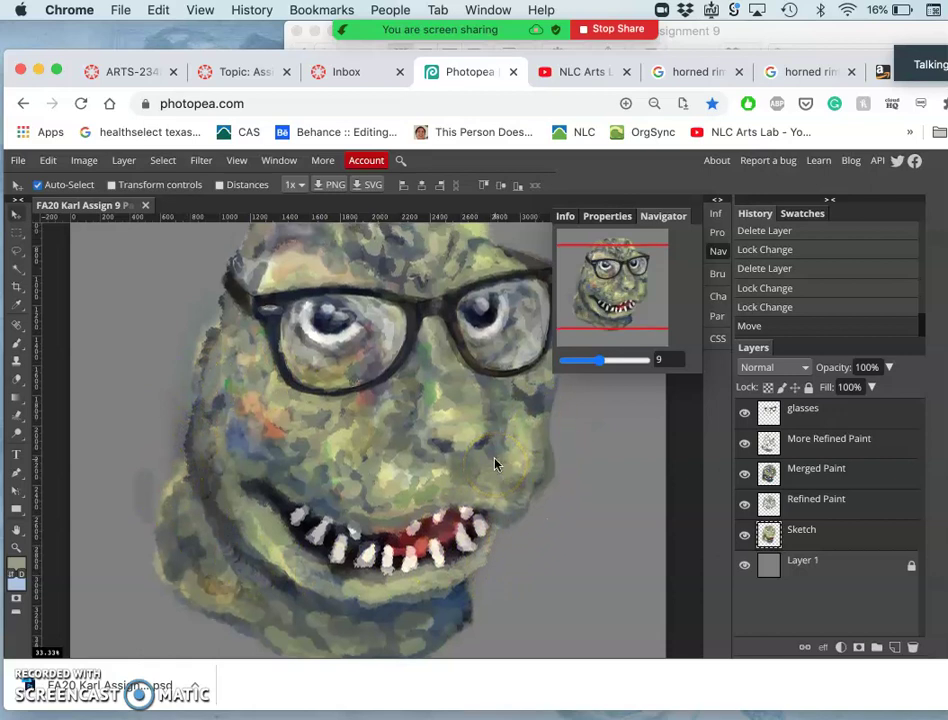
key("super+minus")
key("super+minus")
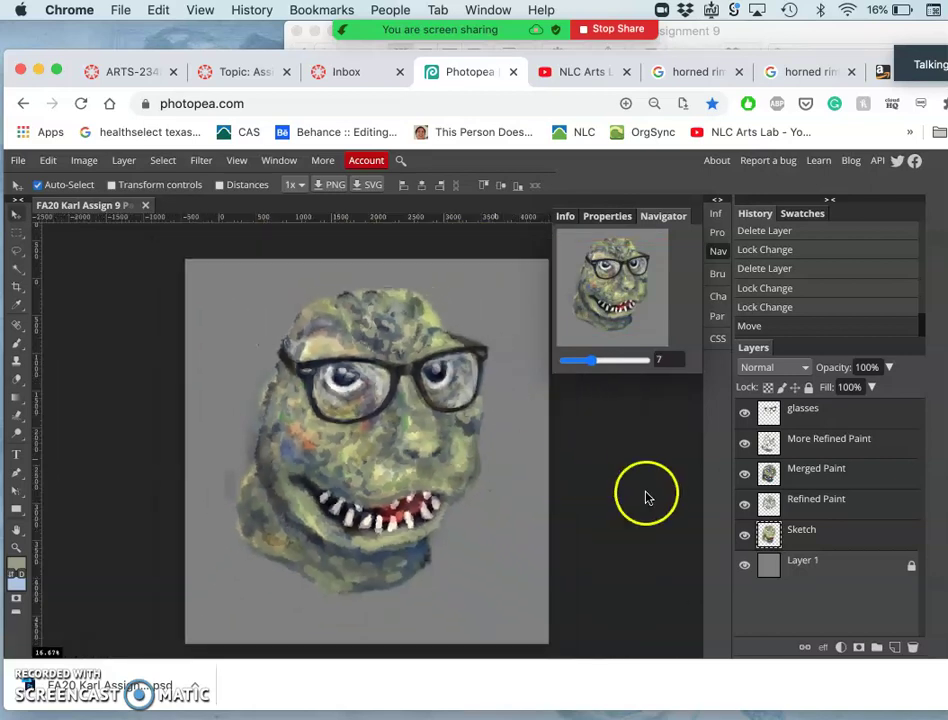
left_click(803, 566)
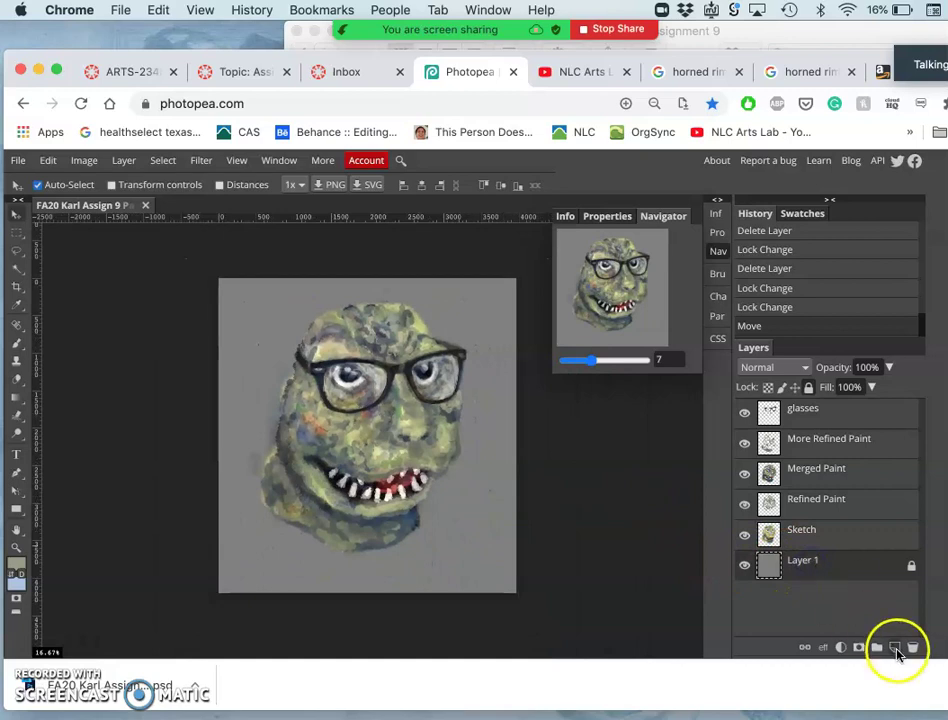
Add Layer 2 above Layer 1 and fill it with White using Edit > Fill
left_click(895, 648)
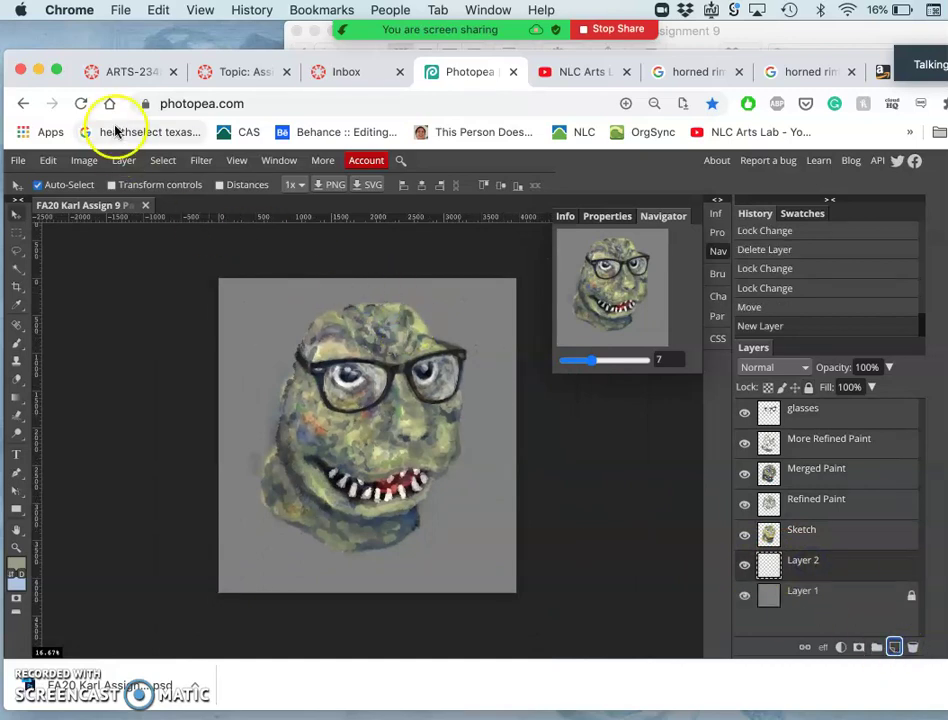
left_click(48, 161)
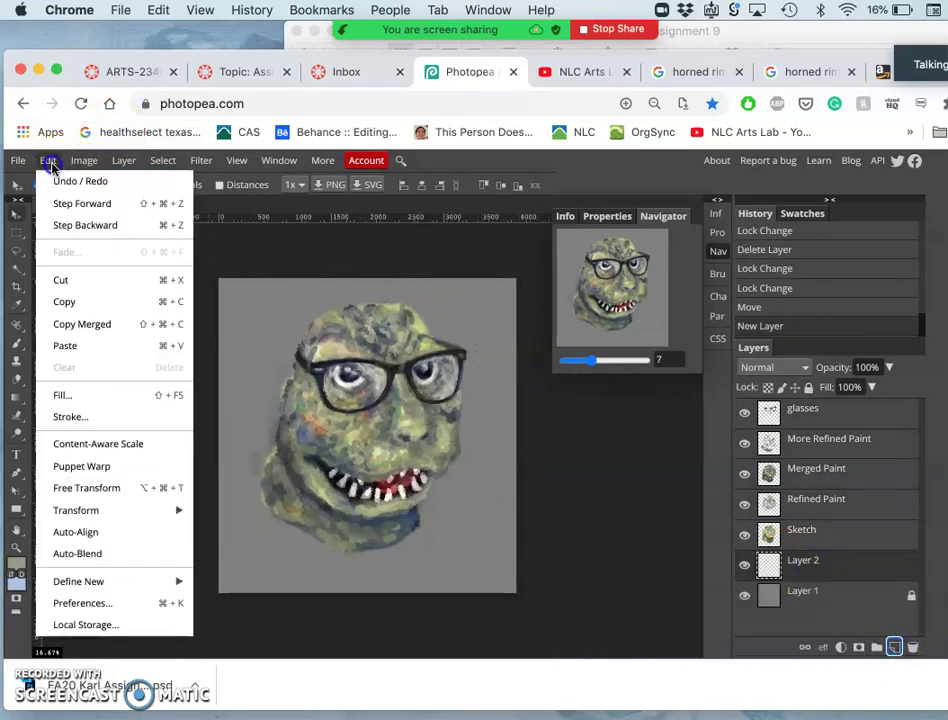
left_click(72, 398)
left_click(188, 305)
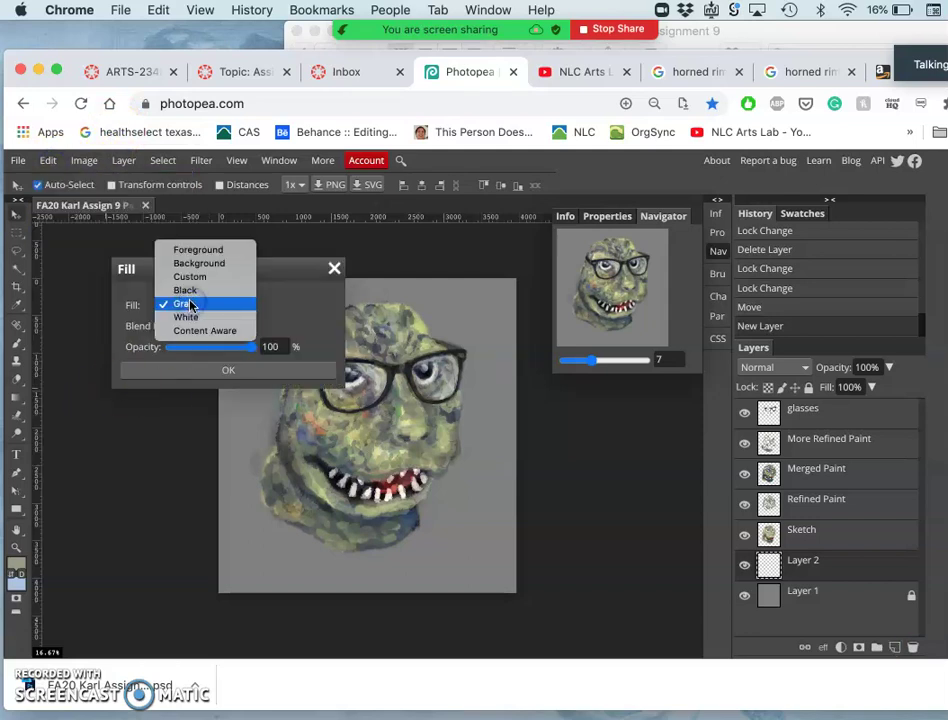
left_click(186, 317)
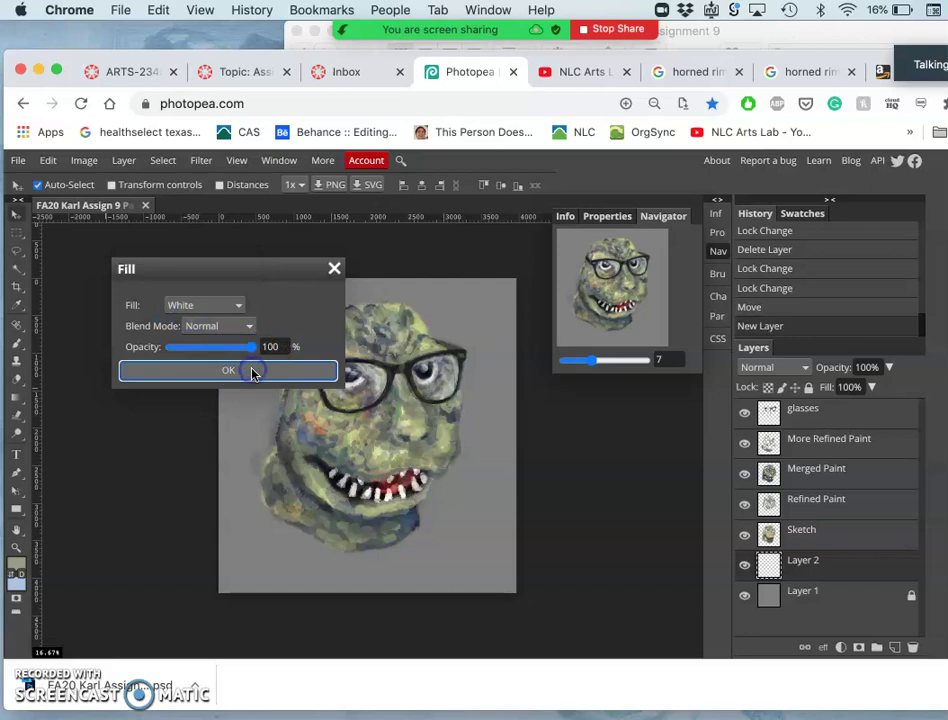
left_click(229, 371)
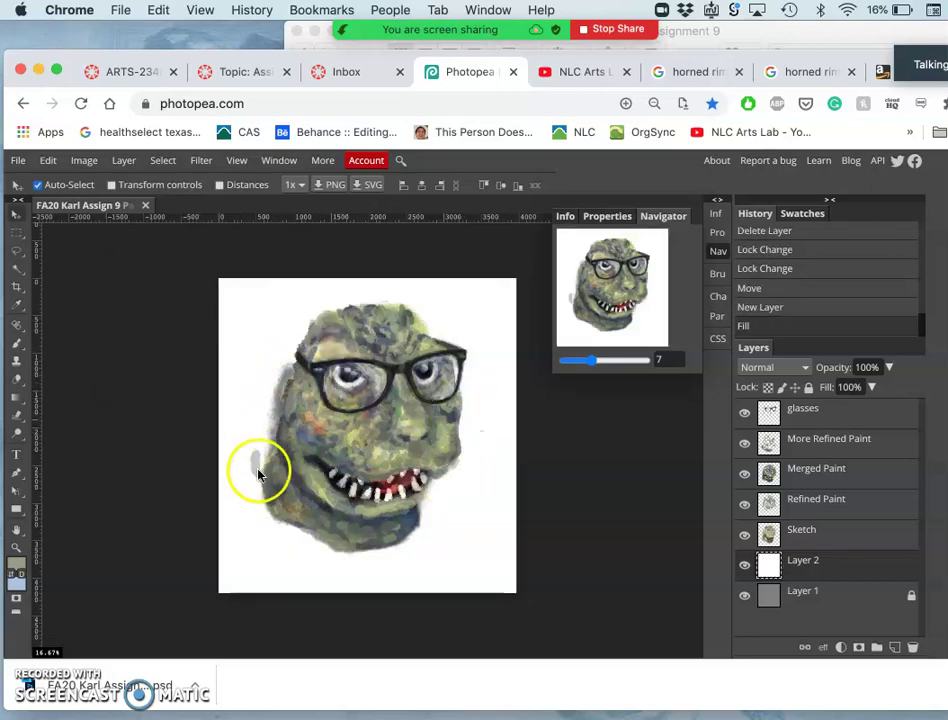
key("super+equal")
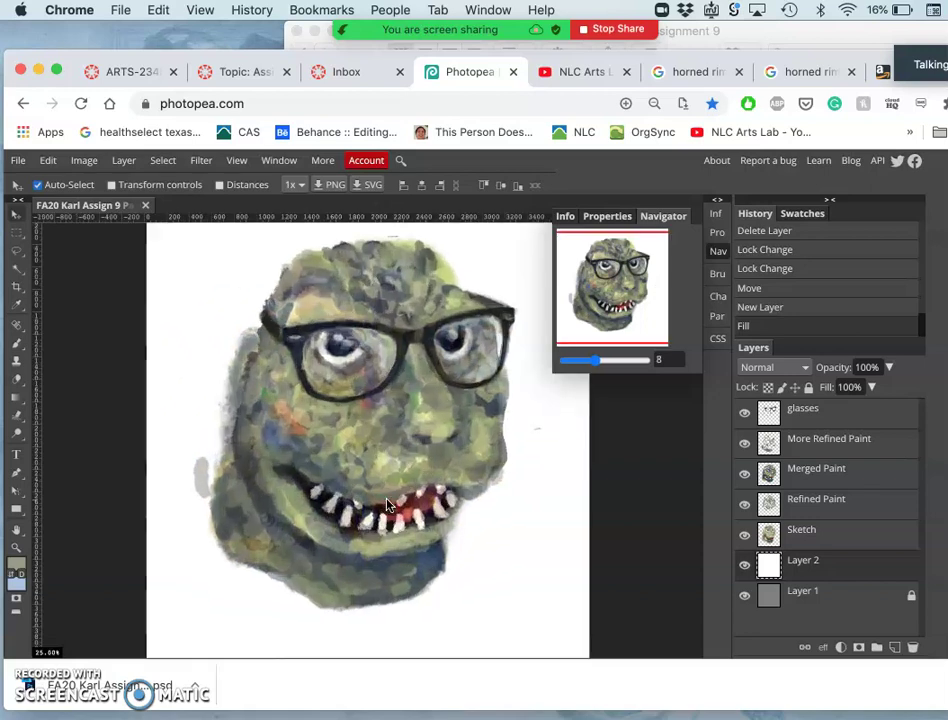
Toggle the white background and More Refined Paint layers off and on, leaving More Refined Paint selected
key("super+equal")
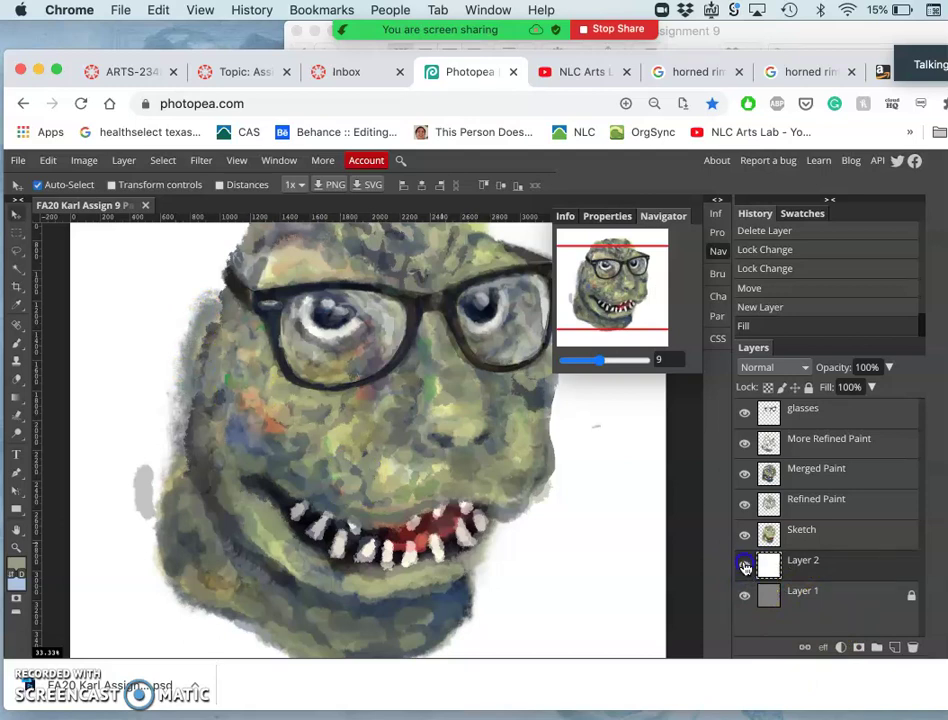
left_click(745, 567)
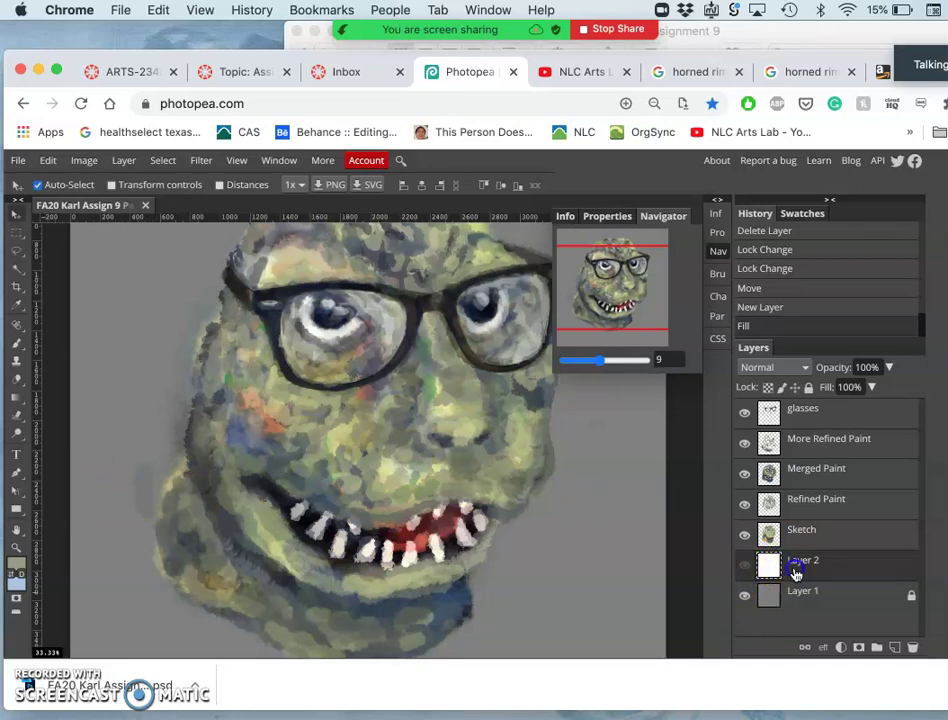
left_click(745, 567)
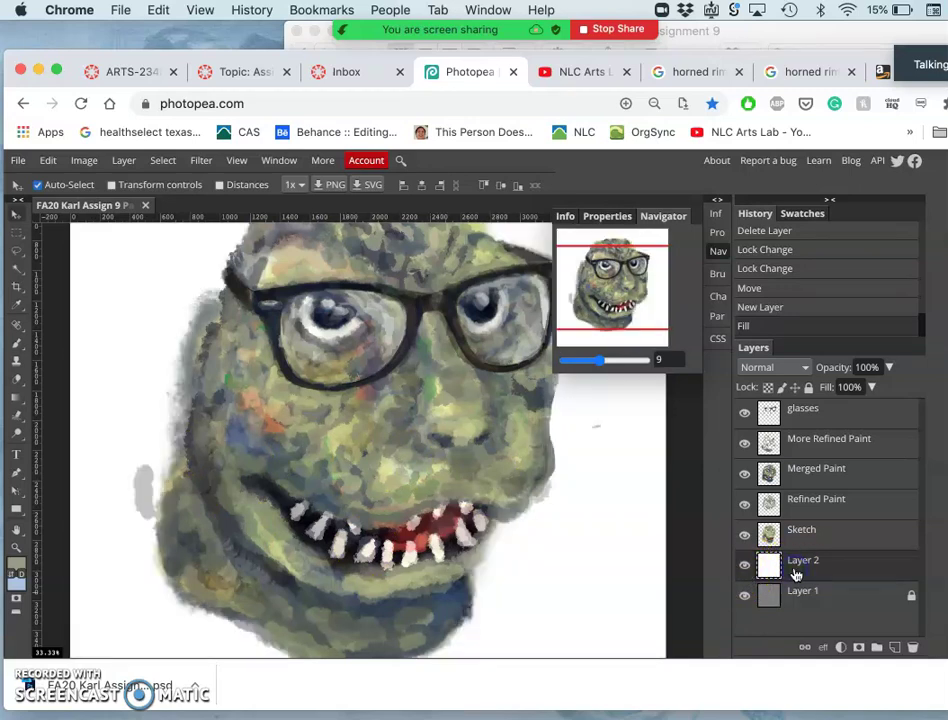
left_click(744, 447)
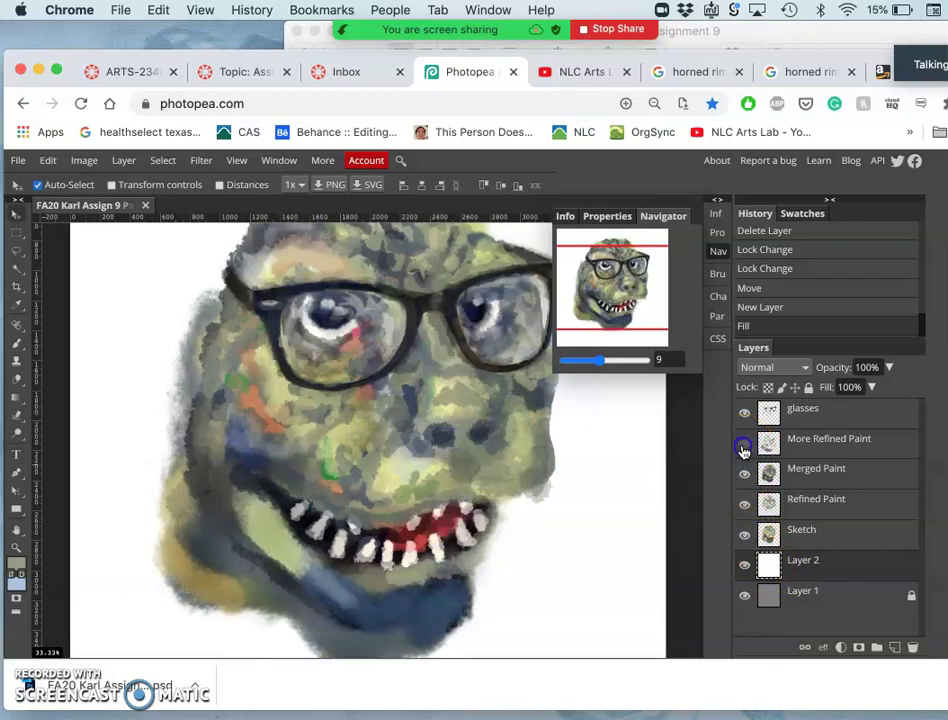
left_click(744, 447)
left_click(798, 441)
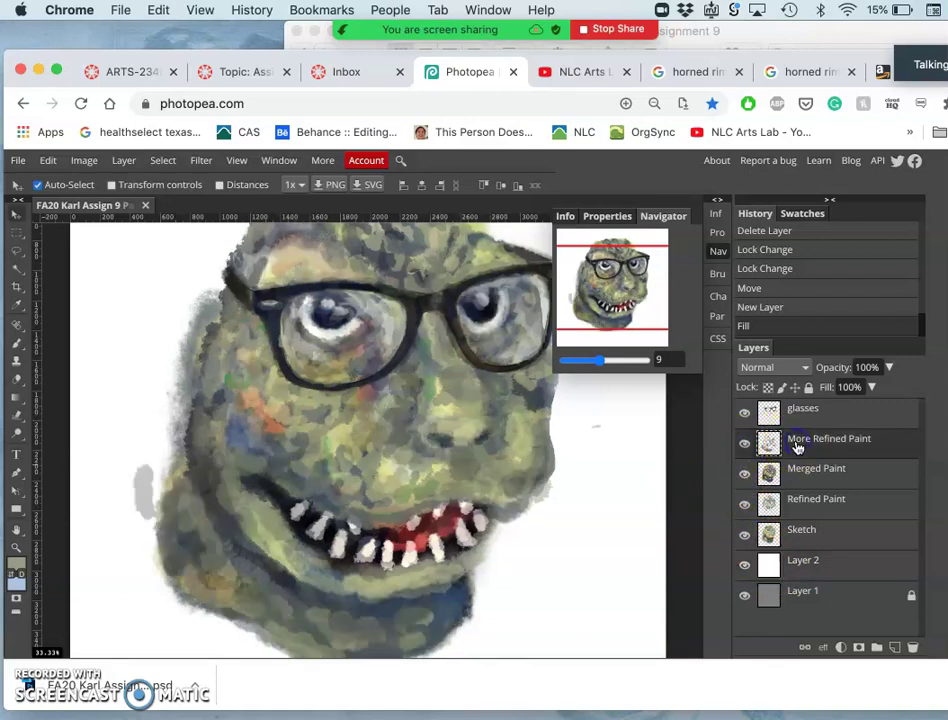
Lasso the grey smudge left of the jaw and delete it from Merged Paint
left_click(17, 250)
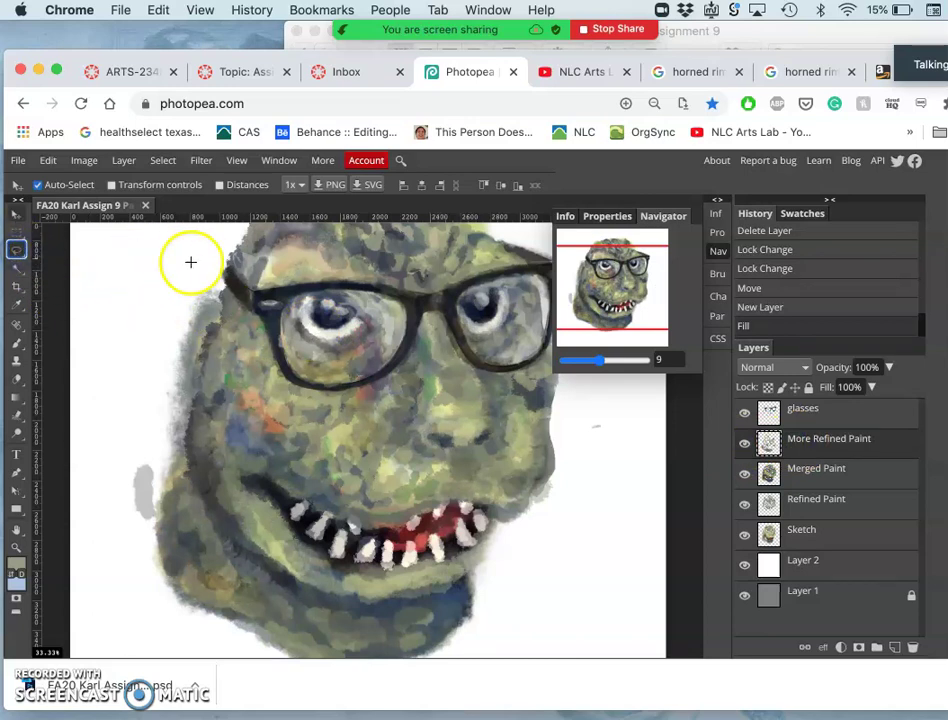
left_click_drag(229, 255, 226, 257)
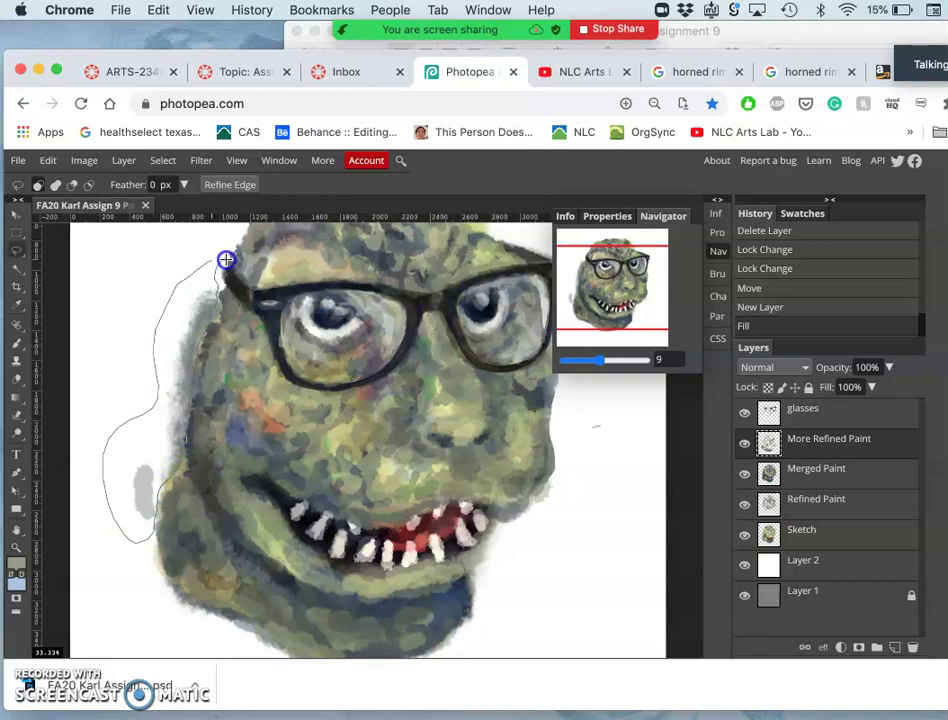
left_click_drag(227, 259, 228, 260)
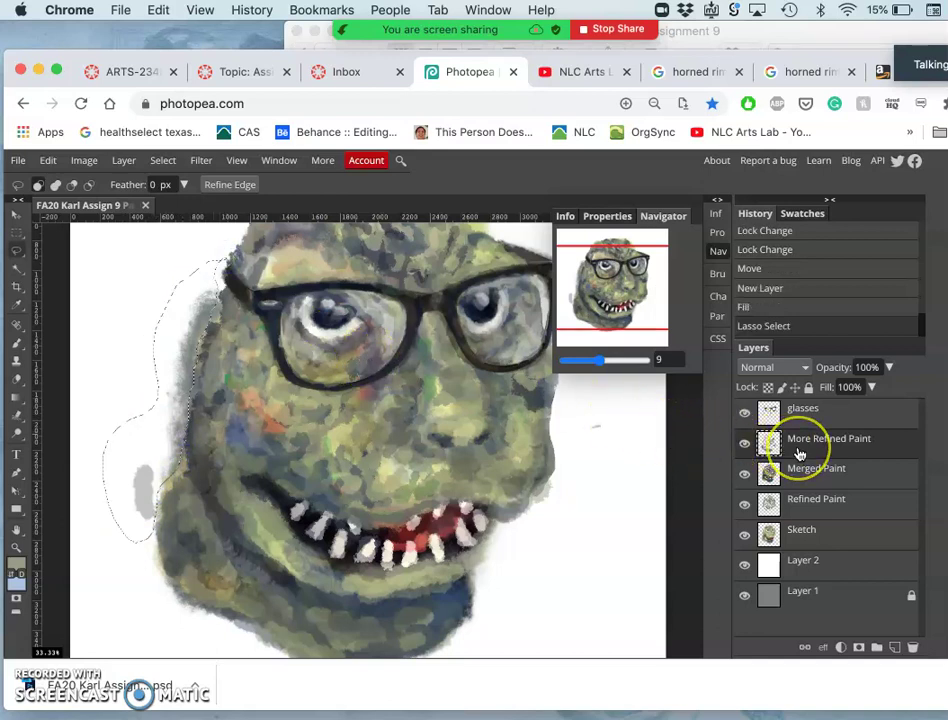
left_click(824, 471)
key("Delete")
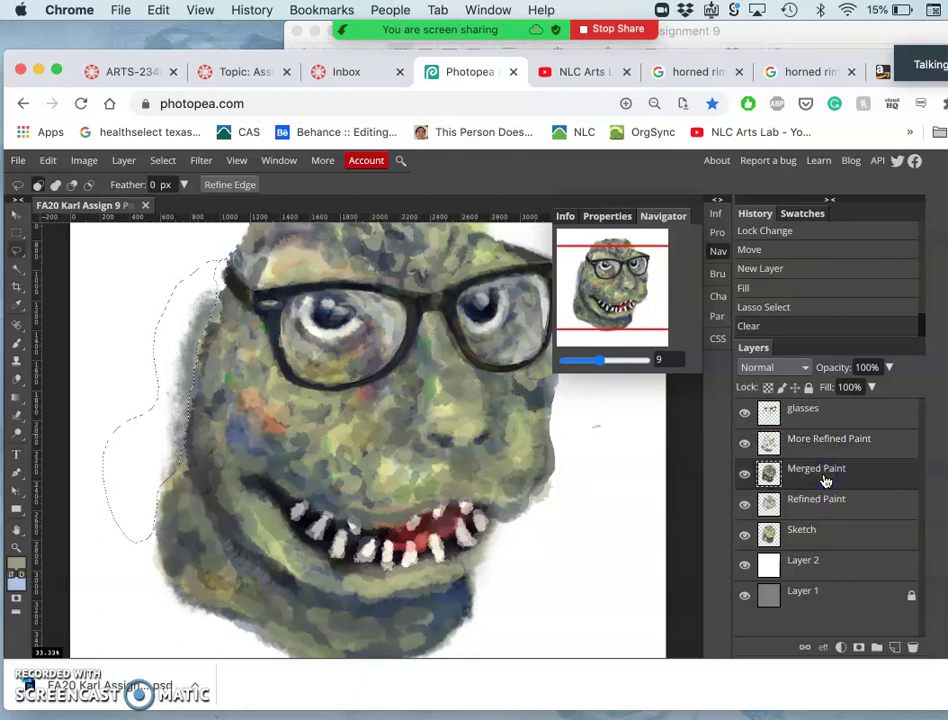
key("Delete")
Delete the smudge from Refined Paint, undoing the same deletion on the Sketch layer
left_click(832, 504)
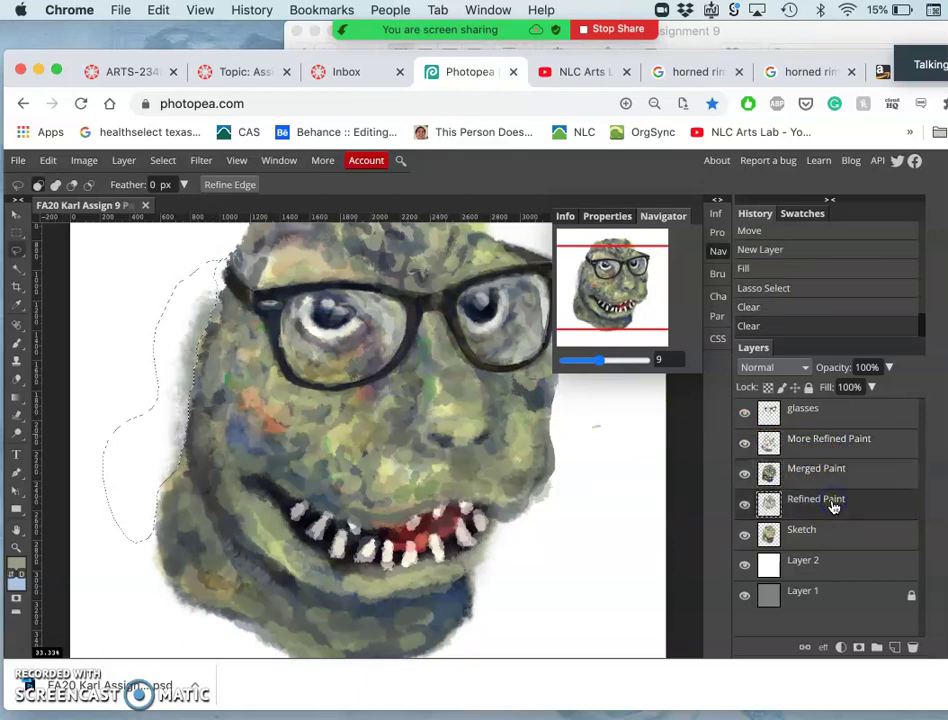
key("Delete")
left_click(829, 542)
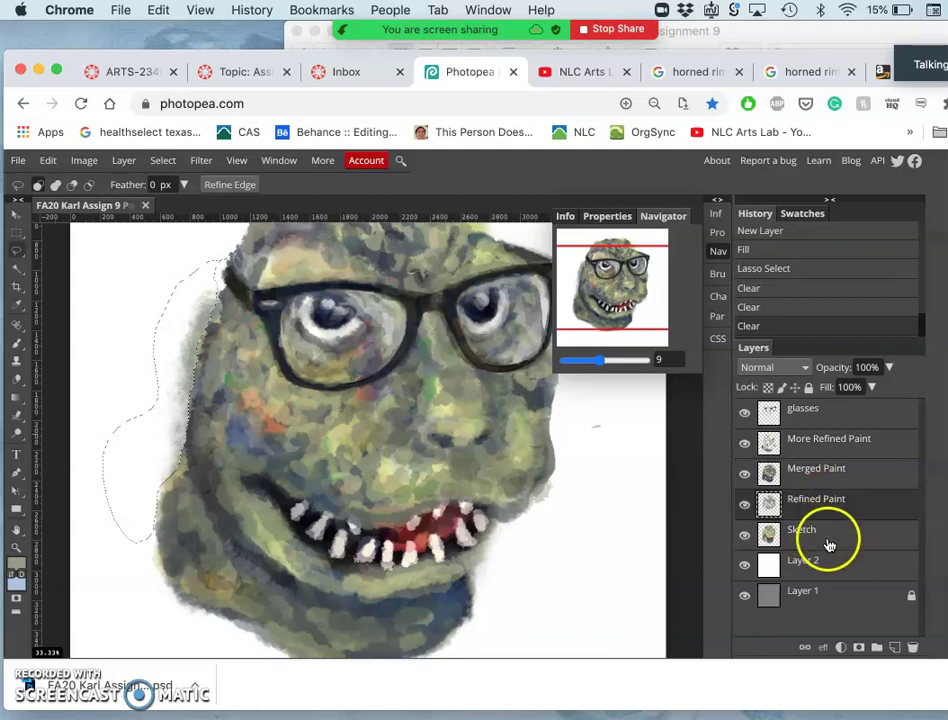
key("Delete")
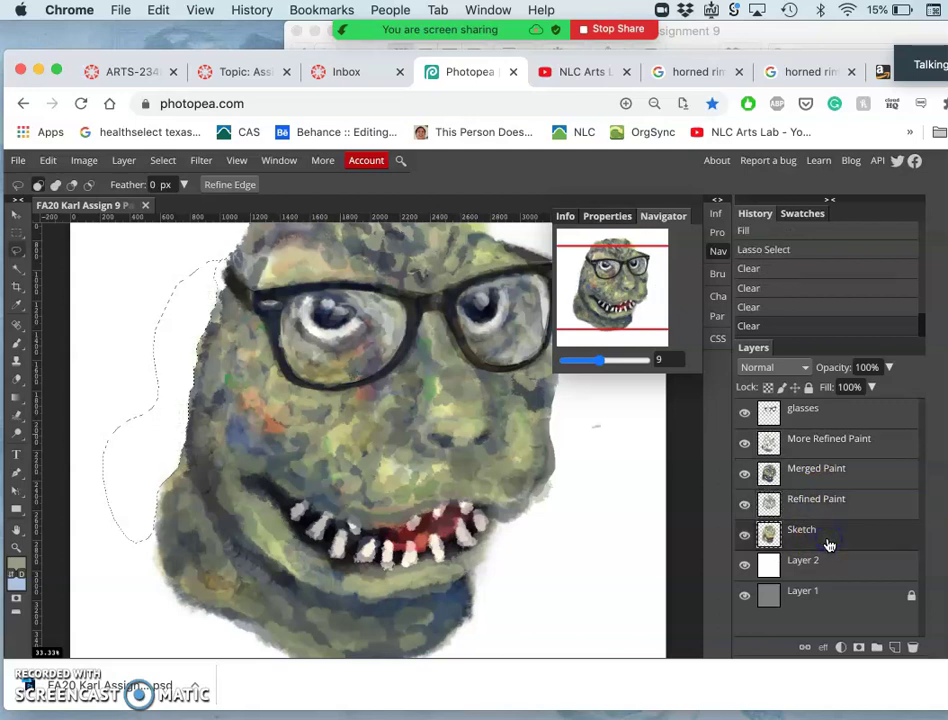
key("ctrl+z")
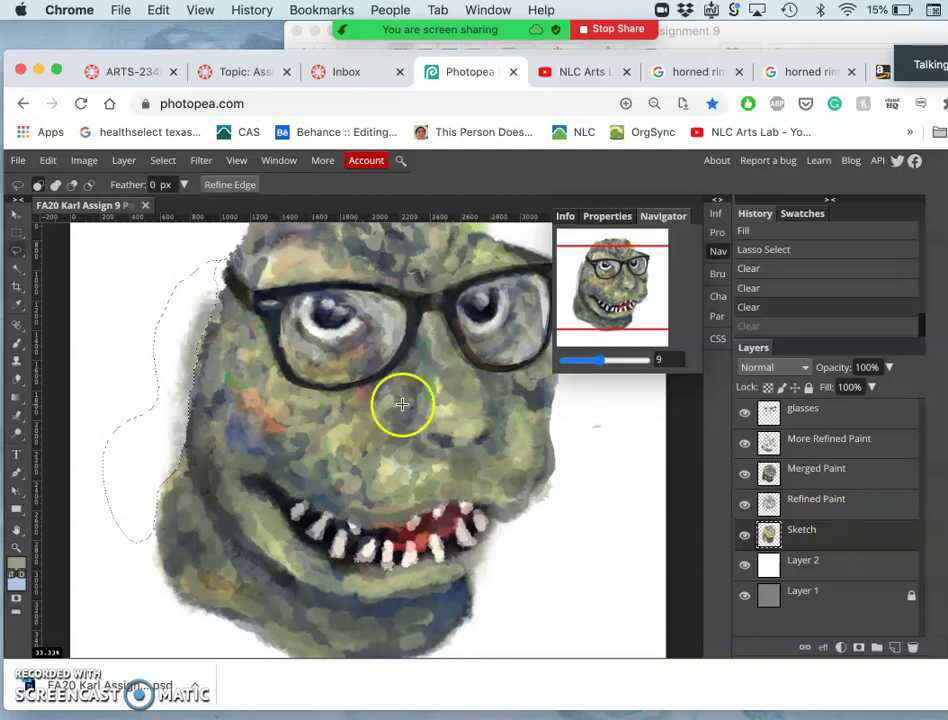
left_click(16, 218)
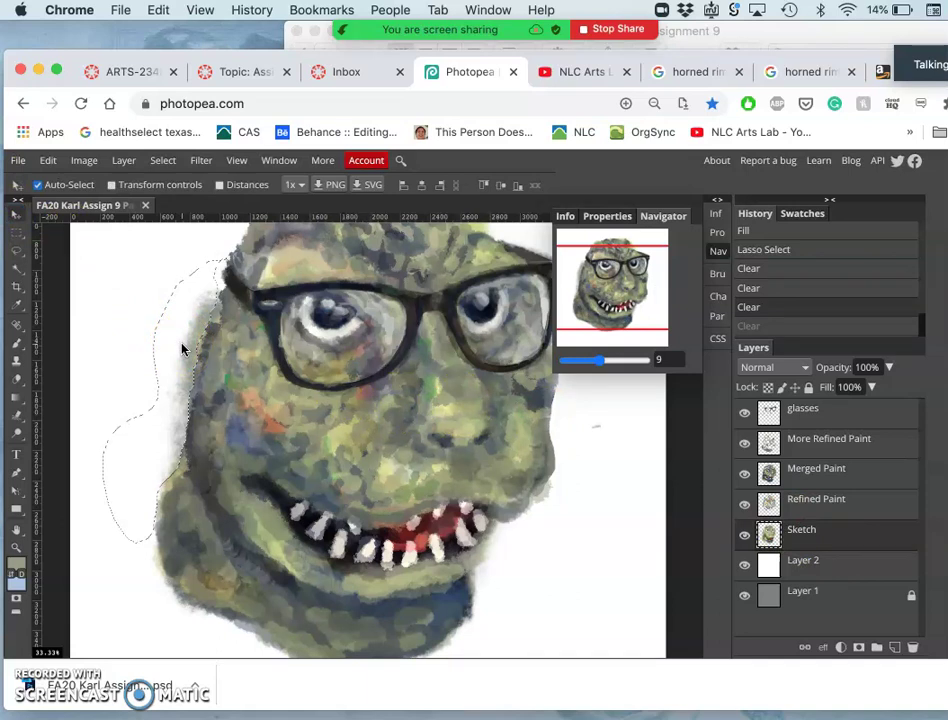
Shift the Sketch pixels at the head's left edge, undo the stray move, deselect and zoom out to 25%
mouse_move(183, 345)
left_mouse_down()
mouse_move(186, 328)
mouse_move(207, 340)
left_mouse_up()
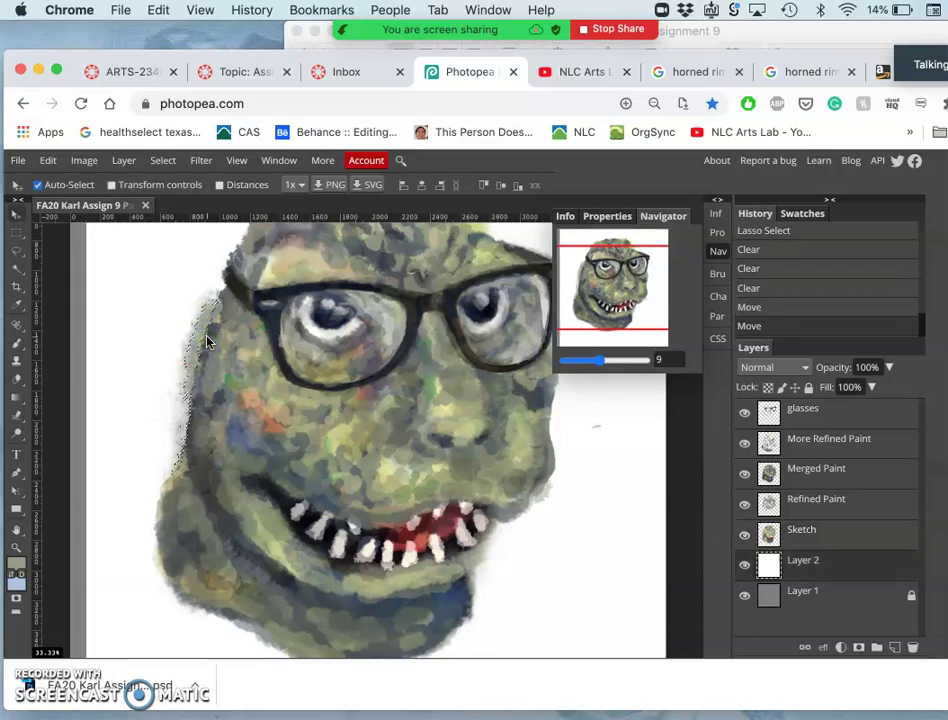
key("ctrl+z")
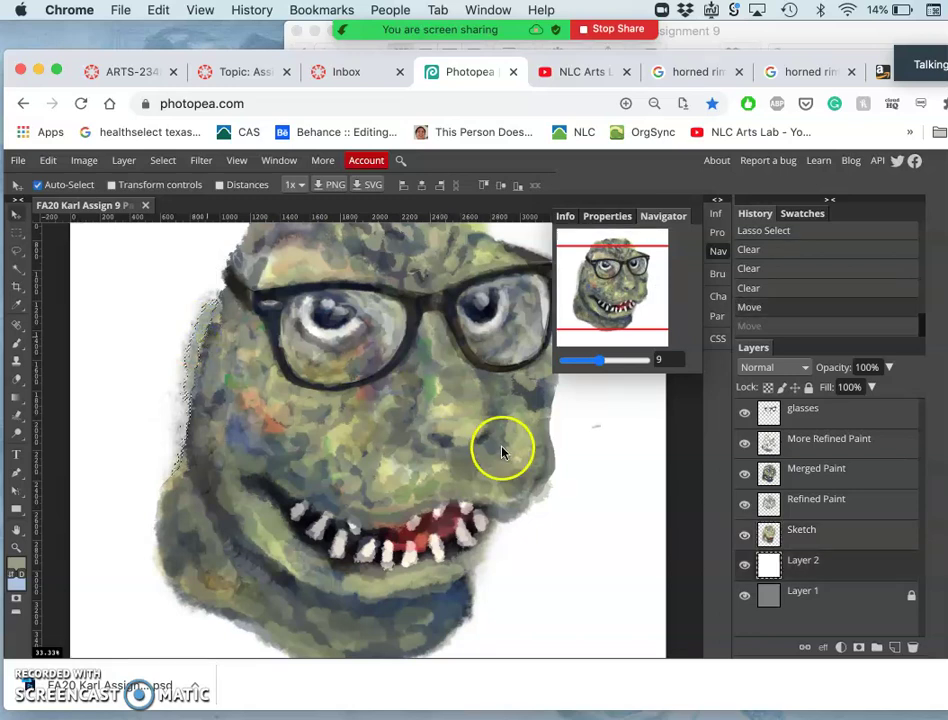
left_click(804, 541)
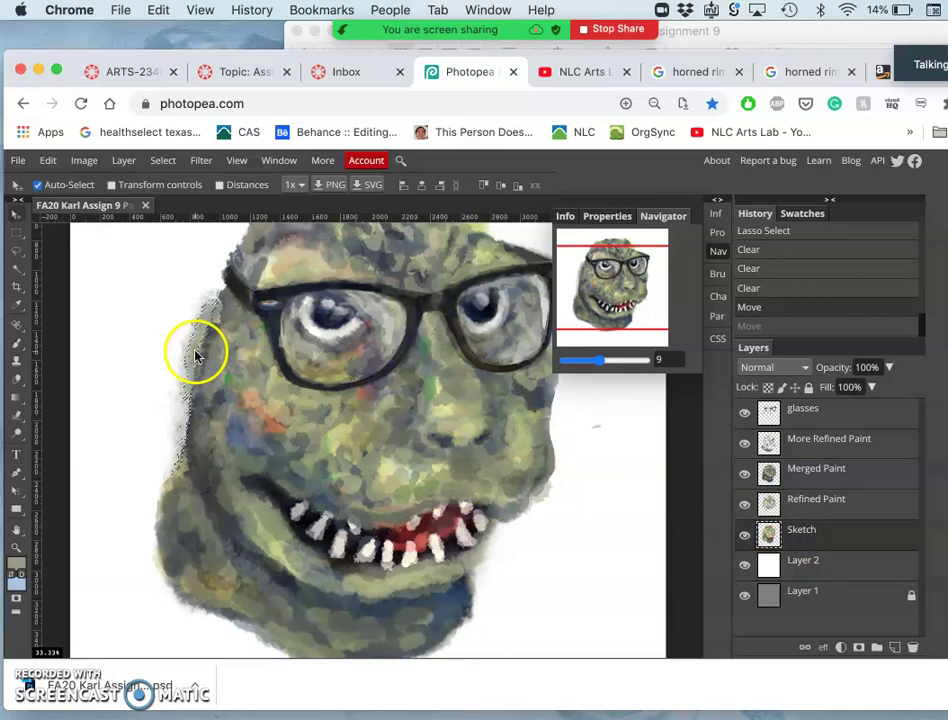
mouse_move(196, 355)
left_mouse_down()
mouse_move(190, 348)
mouse_move(201, 361)
left_mouse_up()
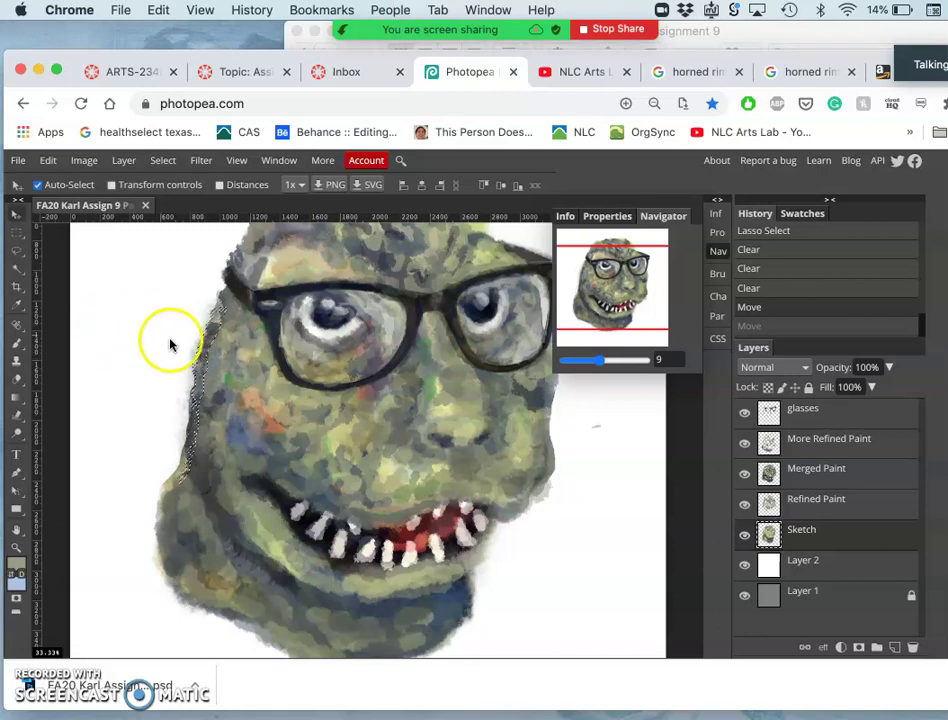
left_click(16, 252)
left_click(122, 341)
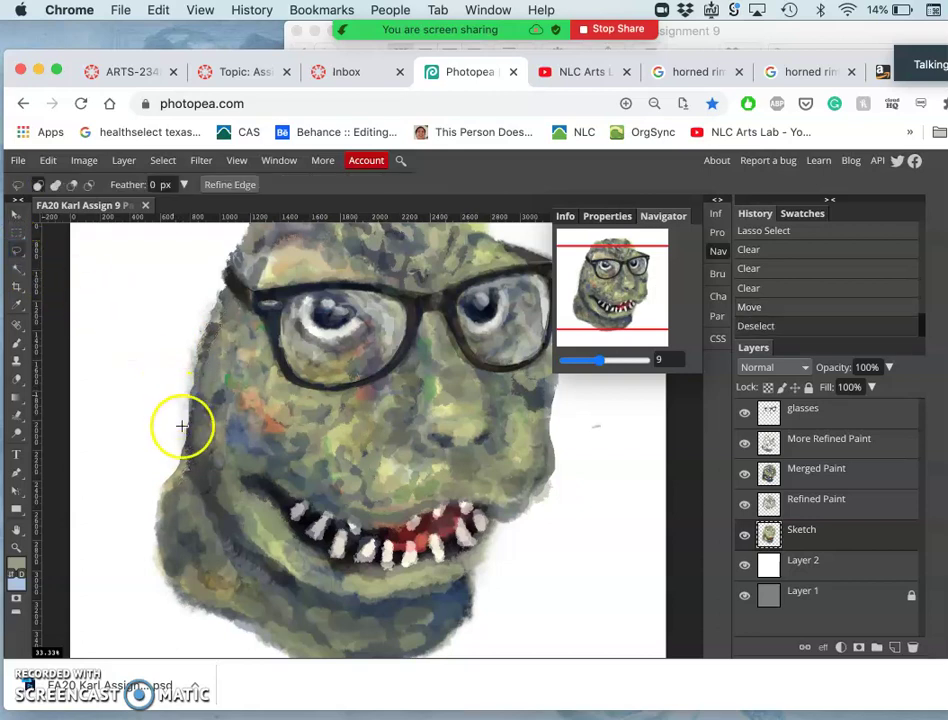
key("ctrl+minus")
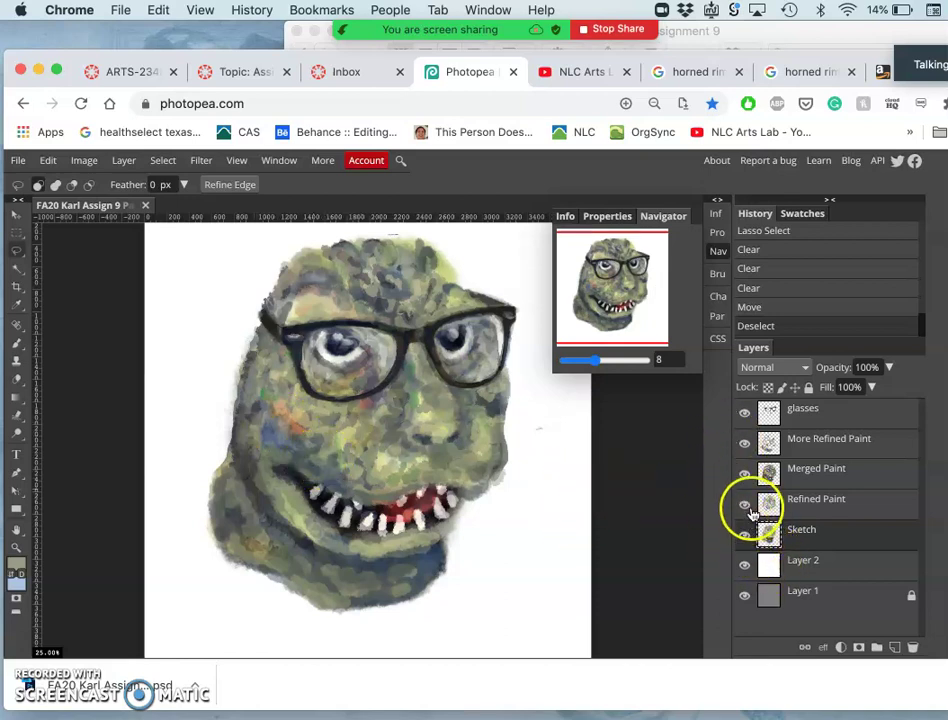
mouse_move(753, 512)
left_mouse_down()
mouse_move(745, 525)
mouse_move(745, 479)
mouse_move(746, 541)
left_mouse_up()
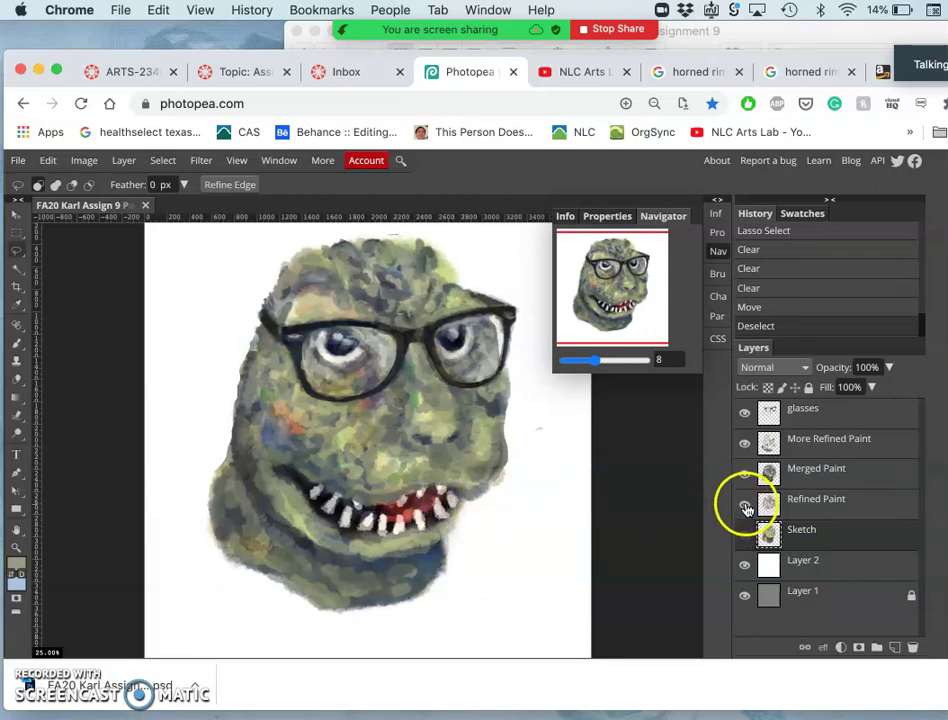
Hide Refined Paint and Merged Paint, then toggle the top layer's visibility
left_click(746, 509)
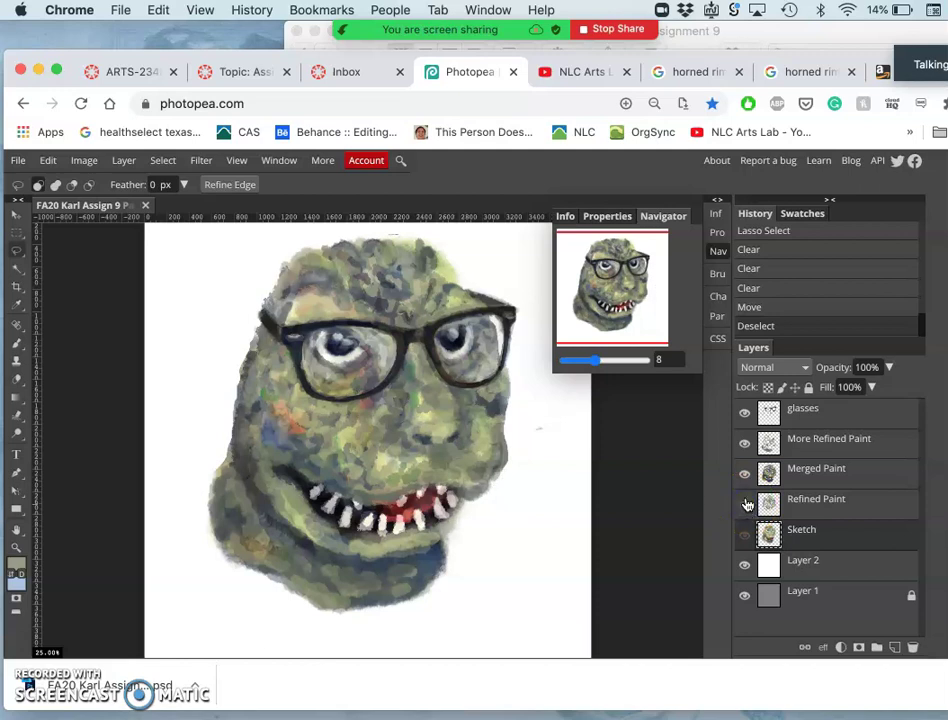
left_click(744, 475)
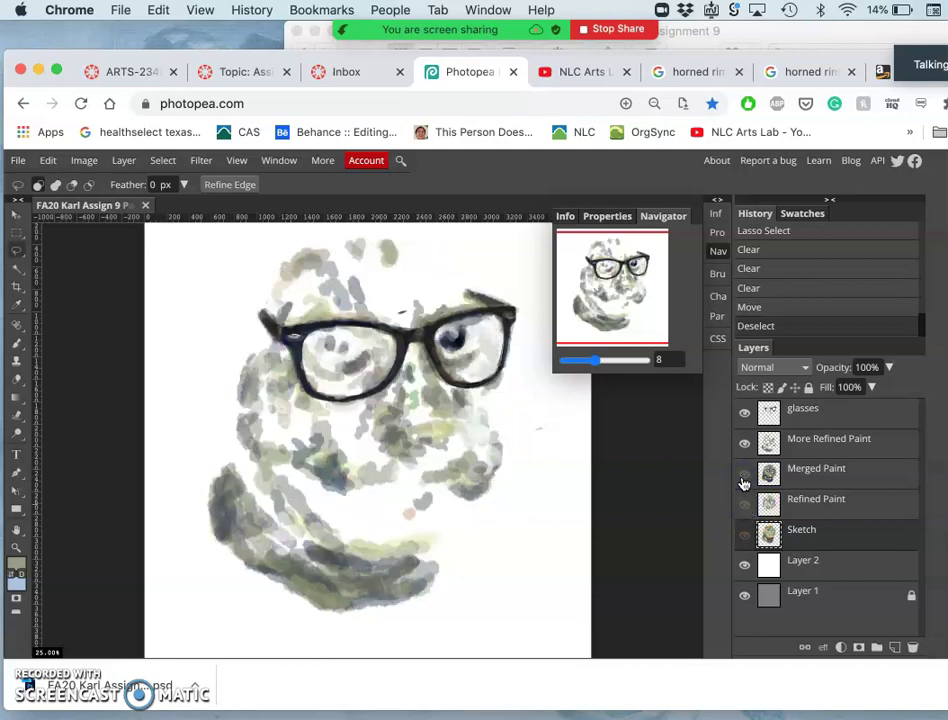
left_click_drag(746, 487, 752, 455)
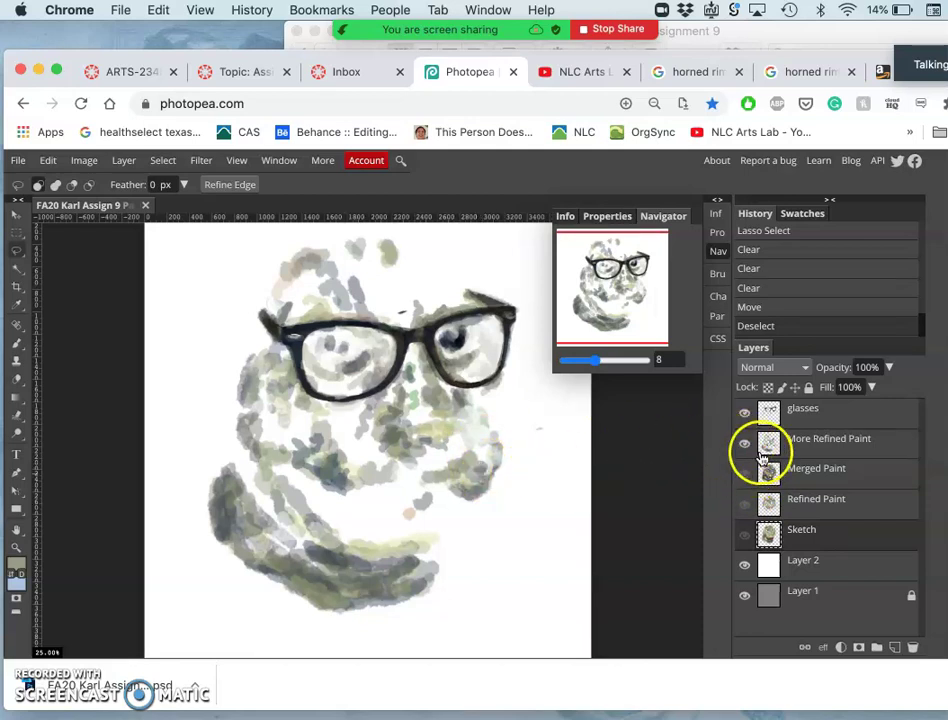
left_click(748, 416)
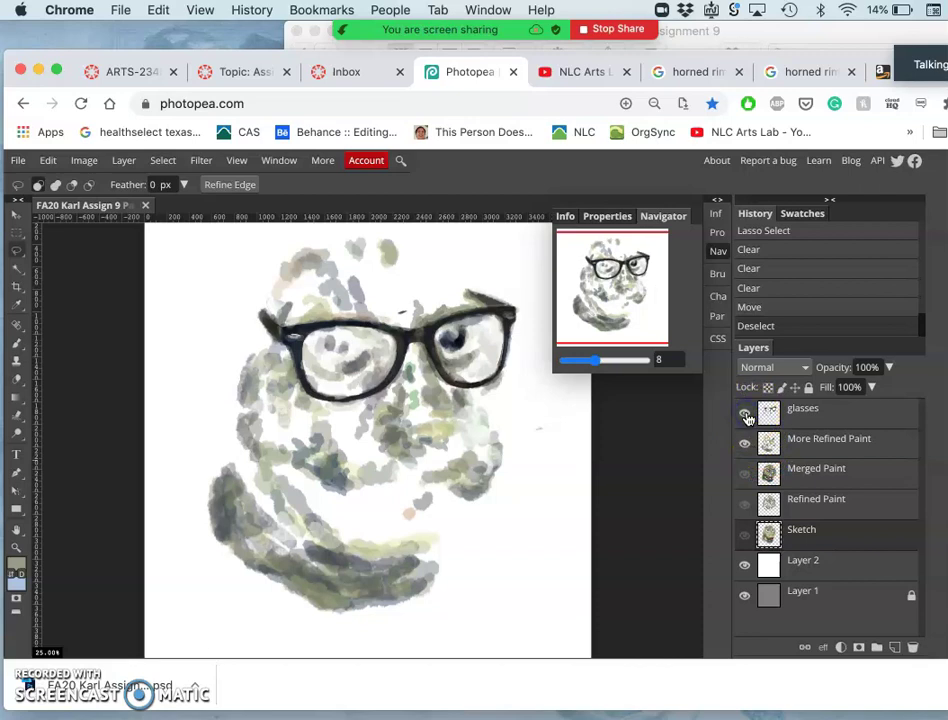
left_click(745, 418)
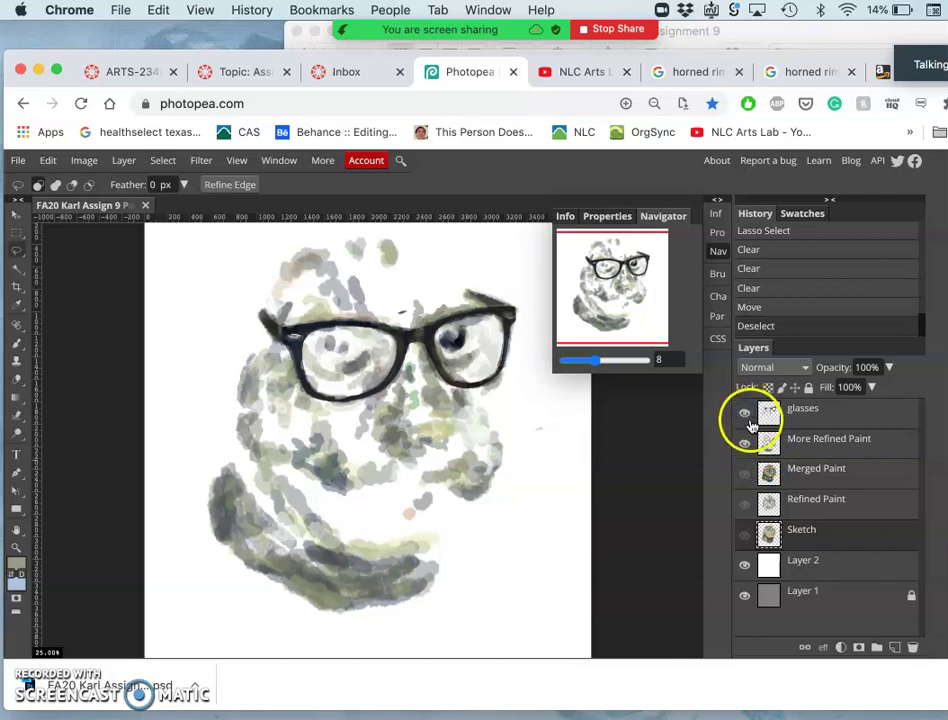
left_click(744, 418)
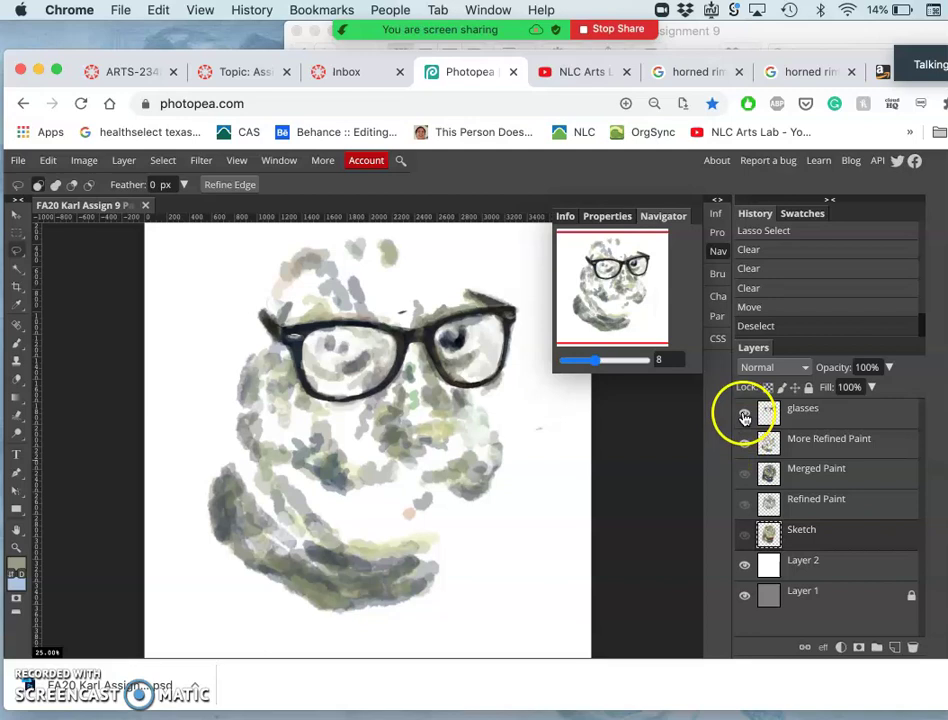
Hide and show the glasses twice to compare the paint, then toggle Merged Paint
left_click(744, 418)
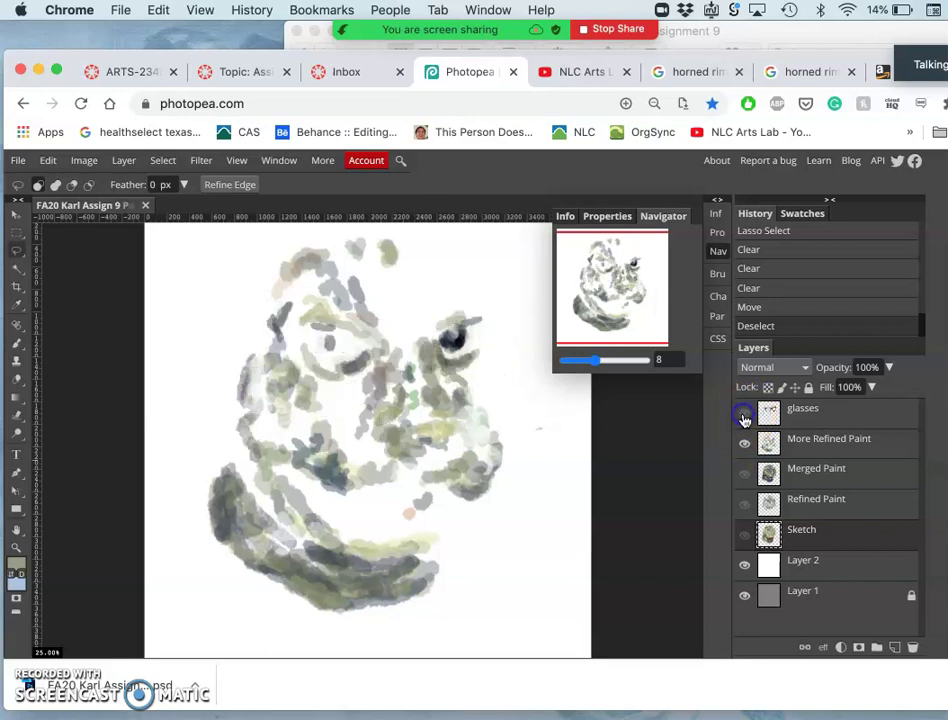
left_click(744, 418)
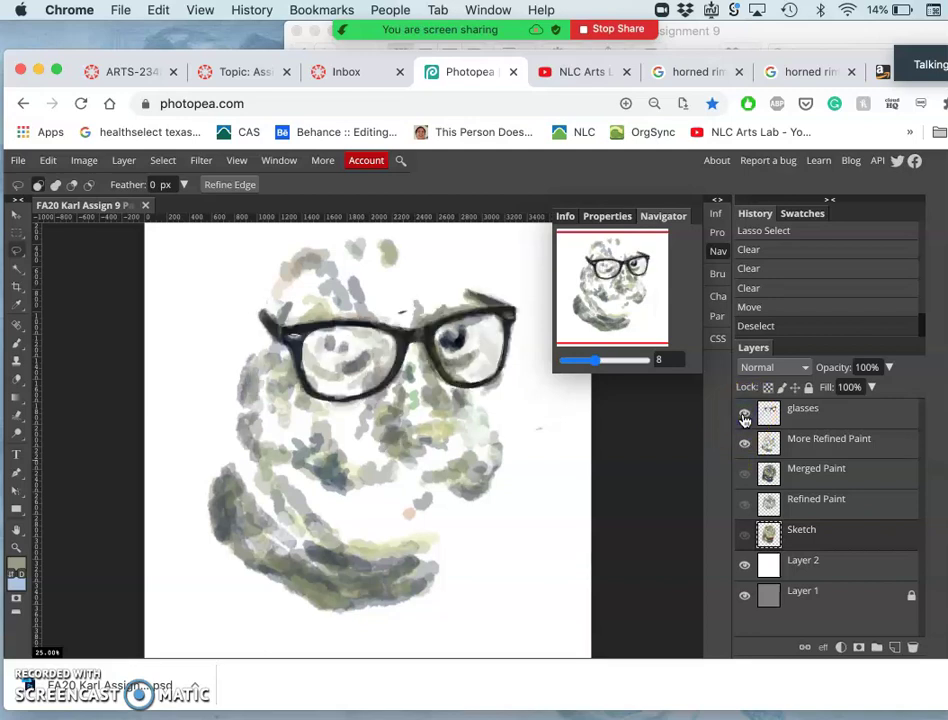
left_click(744, 418)
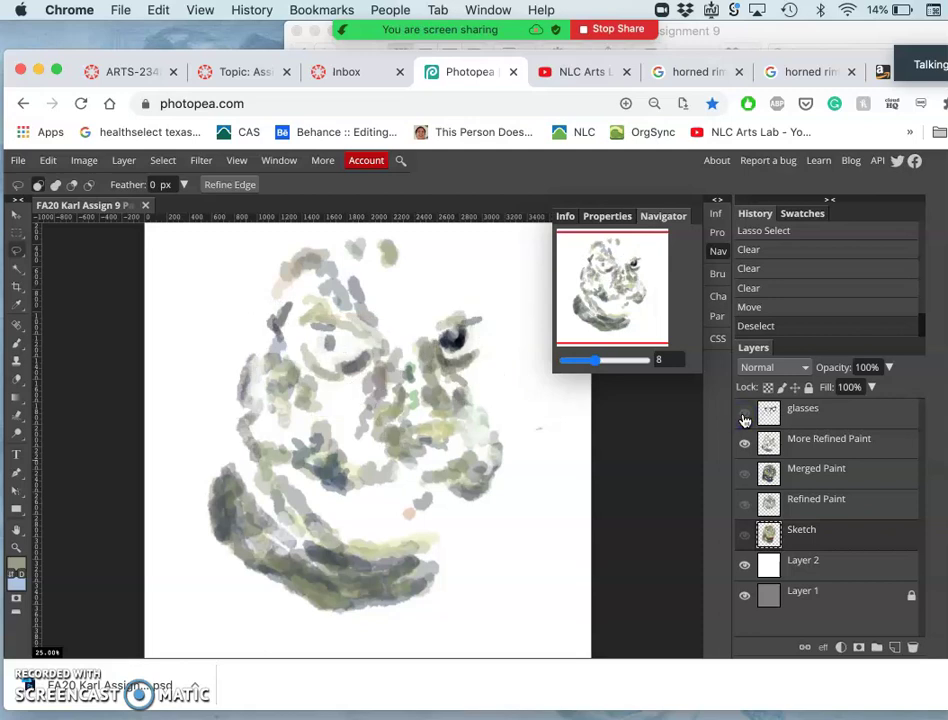
left_click(744, 418)
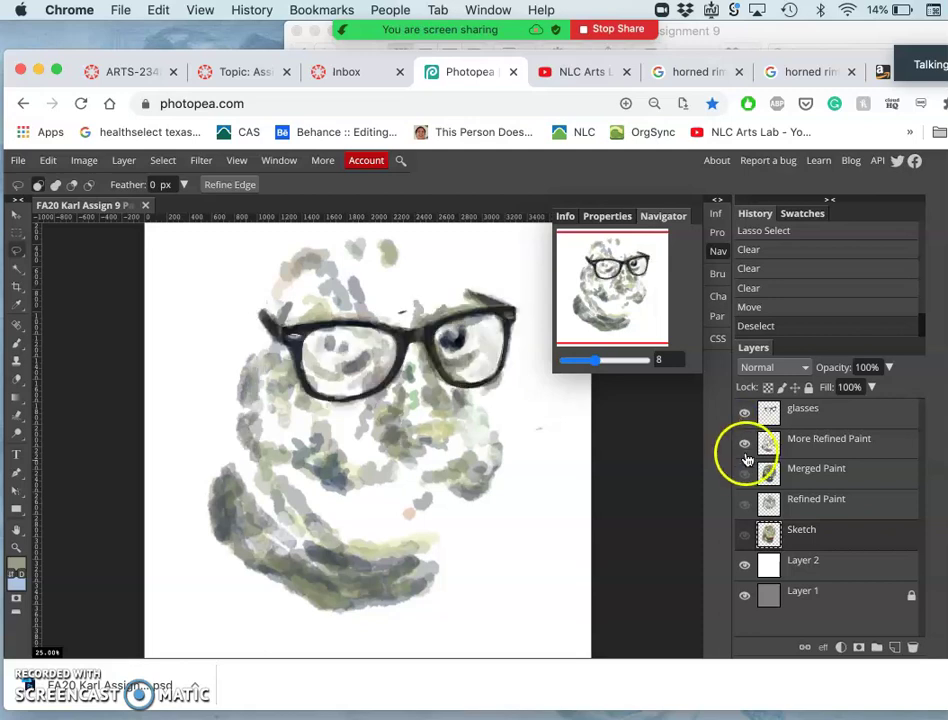
left_click(745, 476)
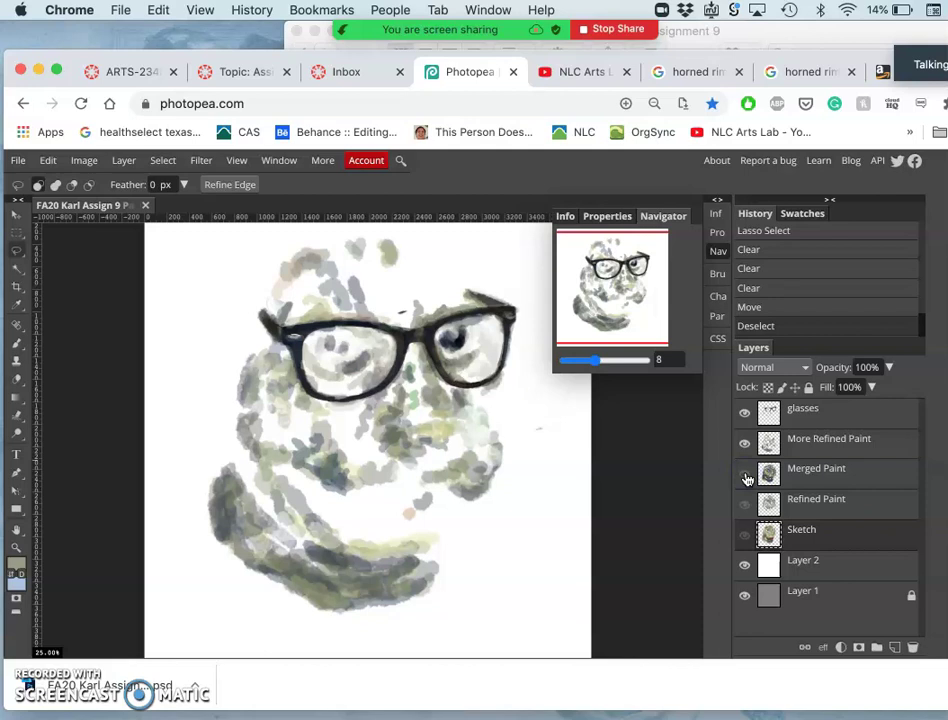
left_click(745, 478)
left_click(745, 480)
left_click(745, 480)
Collapse the navigator and toggle Refined Paint, Merged Paint and Sketch to compare edges
left_click(716, 252)
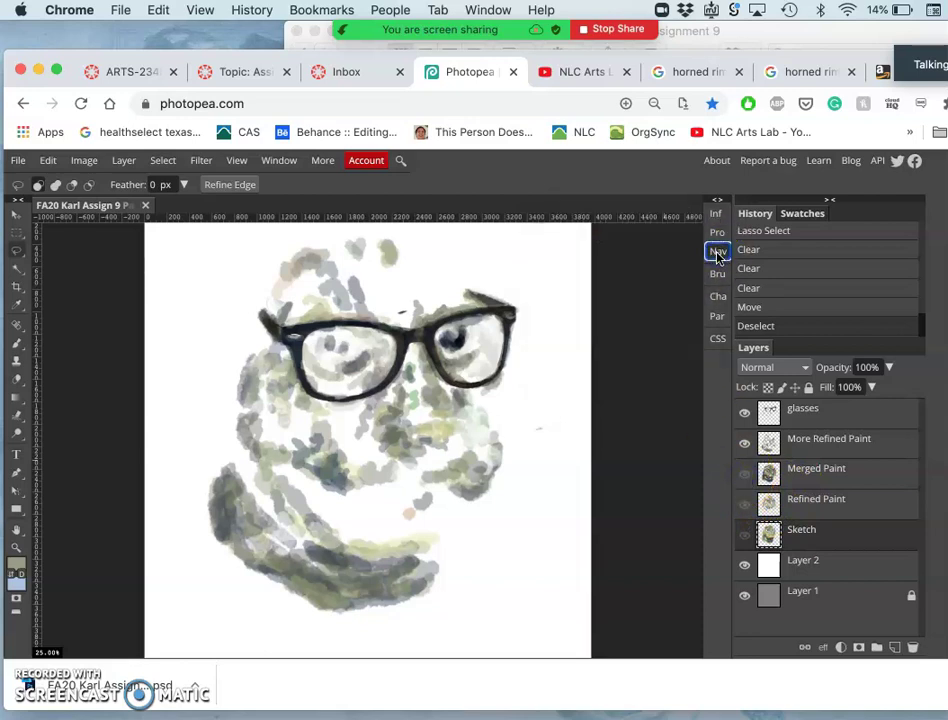
left_click(747, 504)
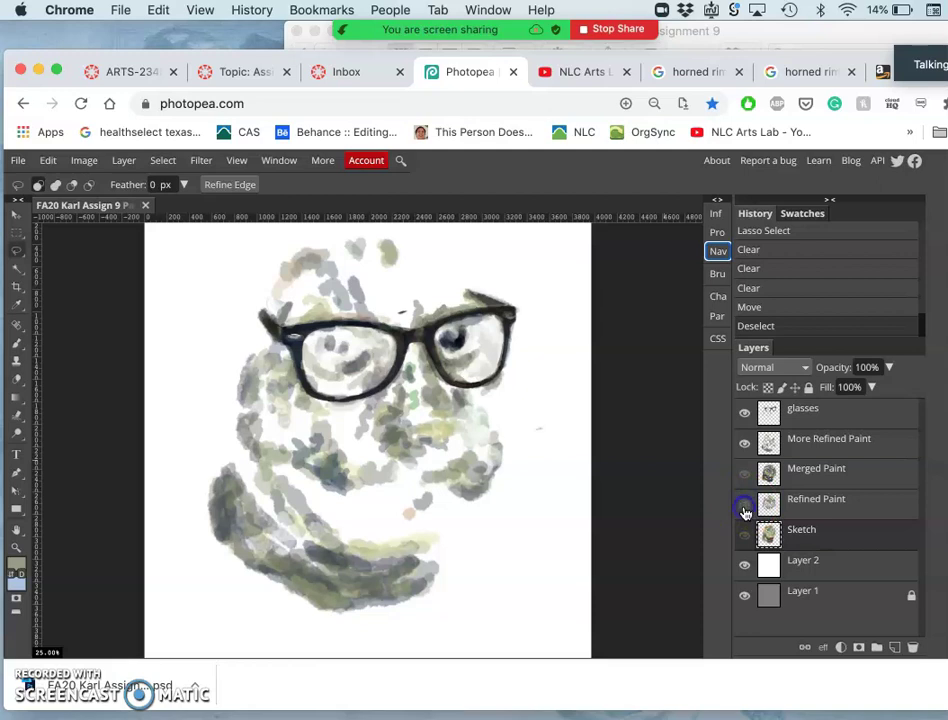
left_click(745, 474)
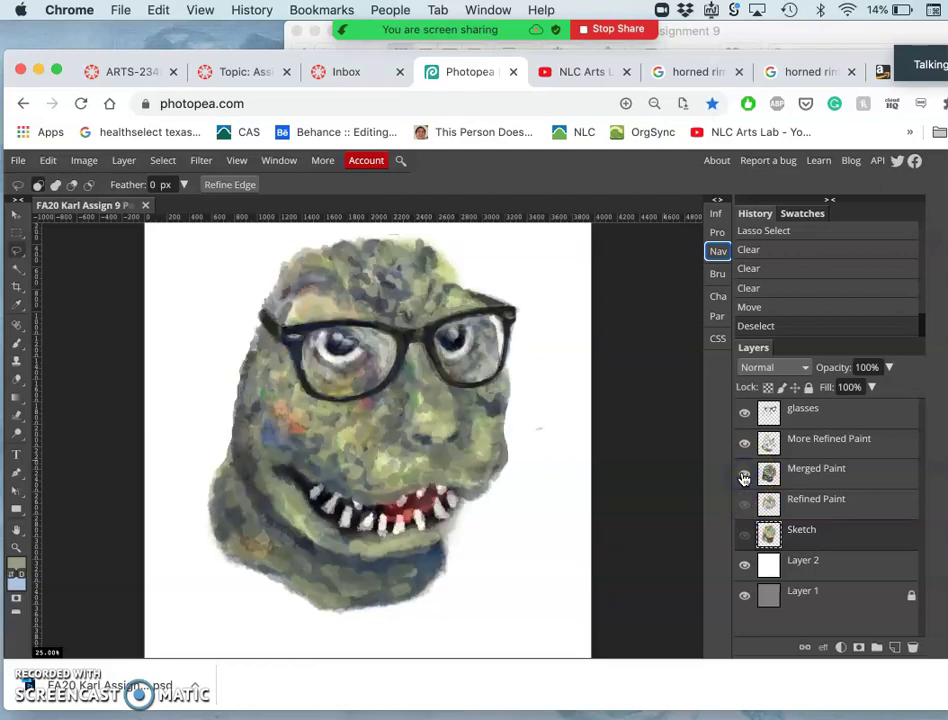
left_click(746, 511)
left_click(744, 511)
left_click(745, 536)
left_click(745, 537)
left_click(745, 537)
Compare the jaw with Refined Paint and More Refined Paint toggled, ending with all visible and More Refined Paint selected
left_click(745, 505)
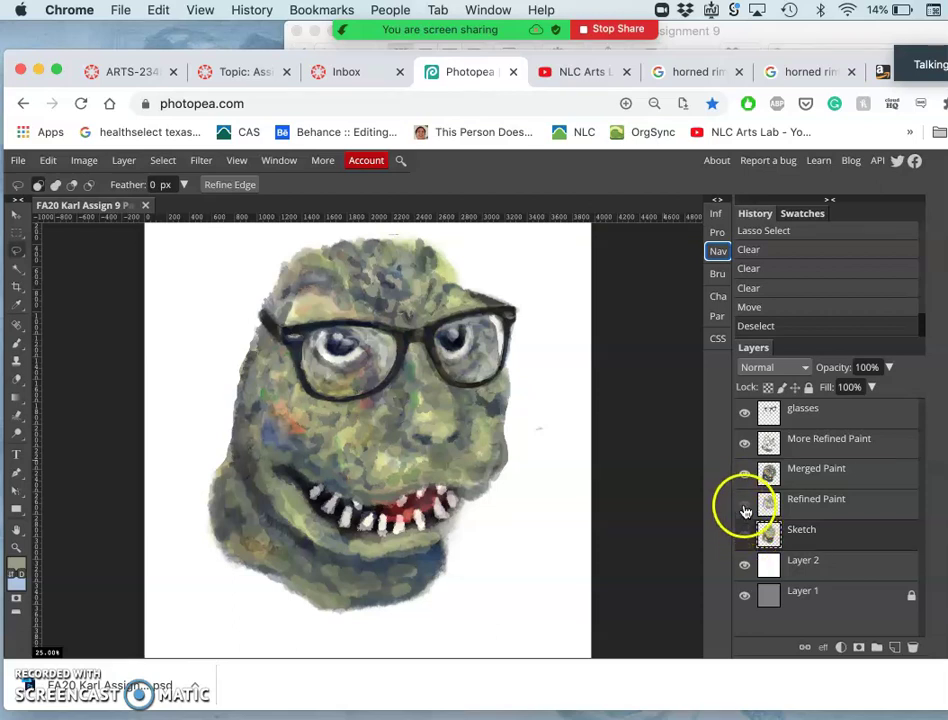
left_click(745, 512)
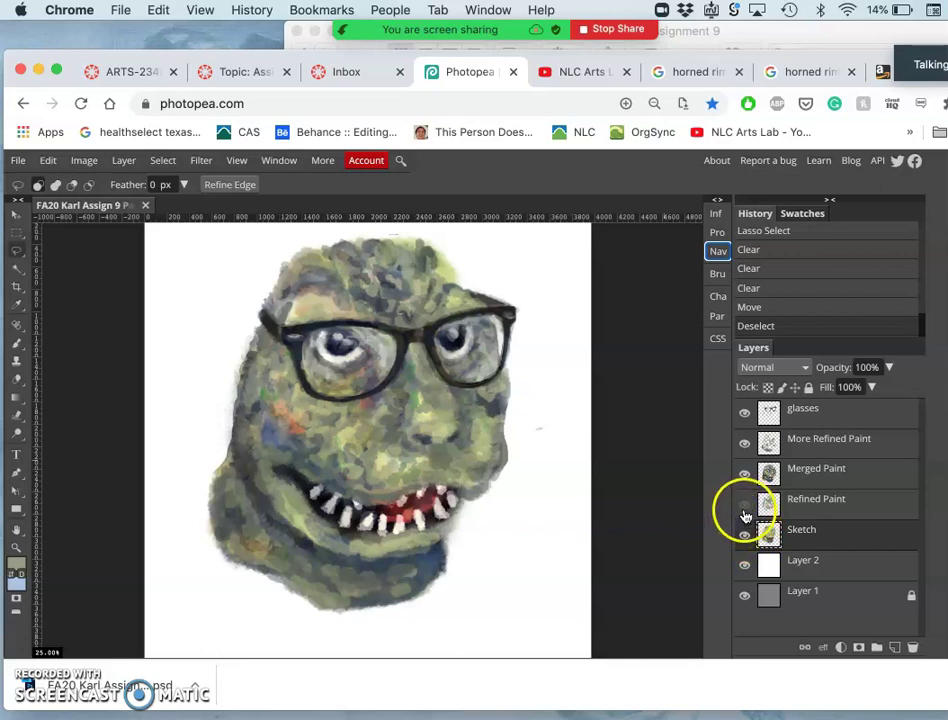
left_click(745, 505)
left_click(745, 446)
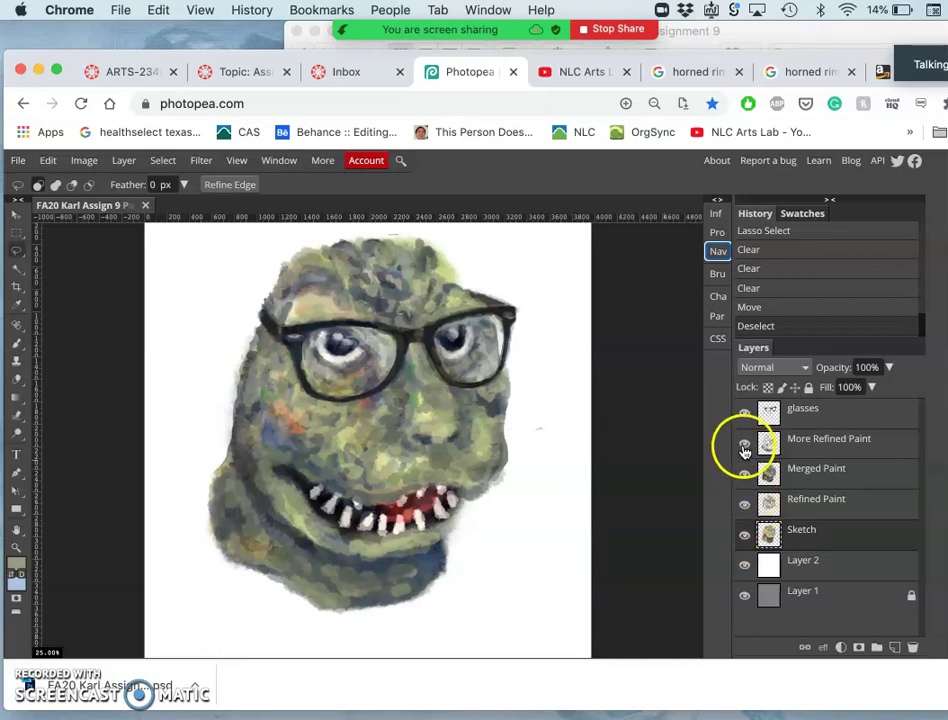
left_click(745, 446)
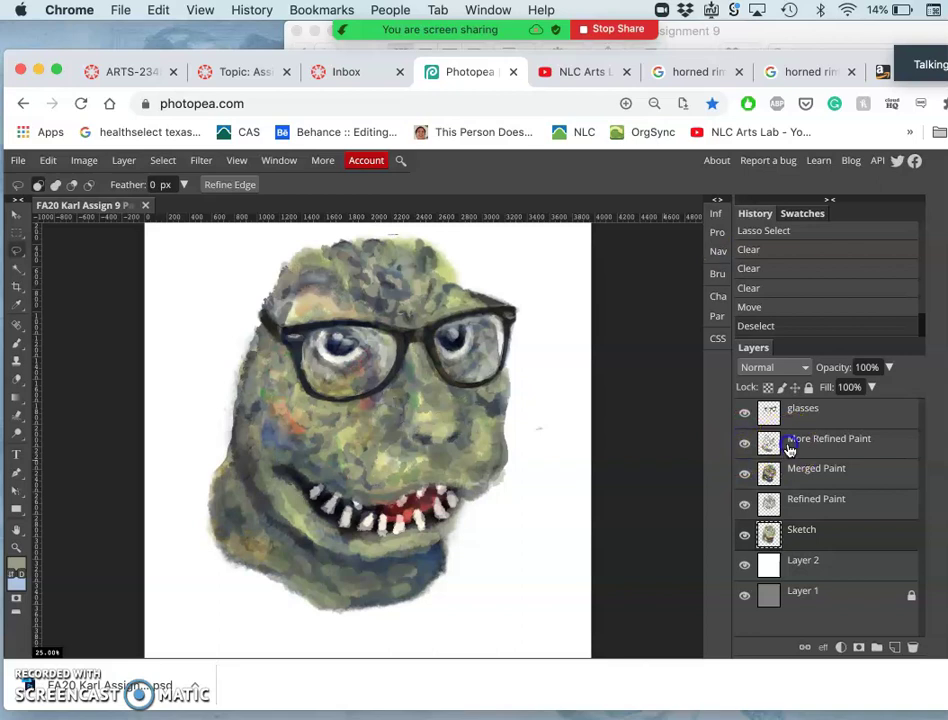
left_click(789, 439)
left_click(357, 233)
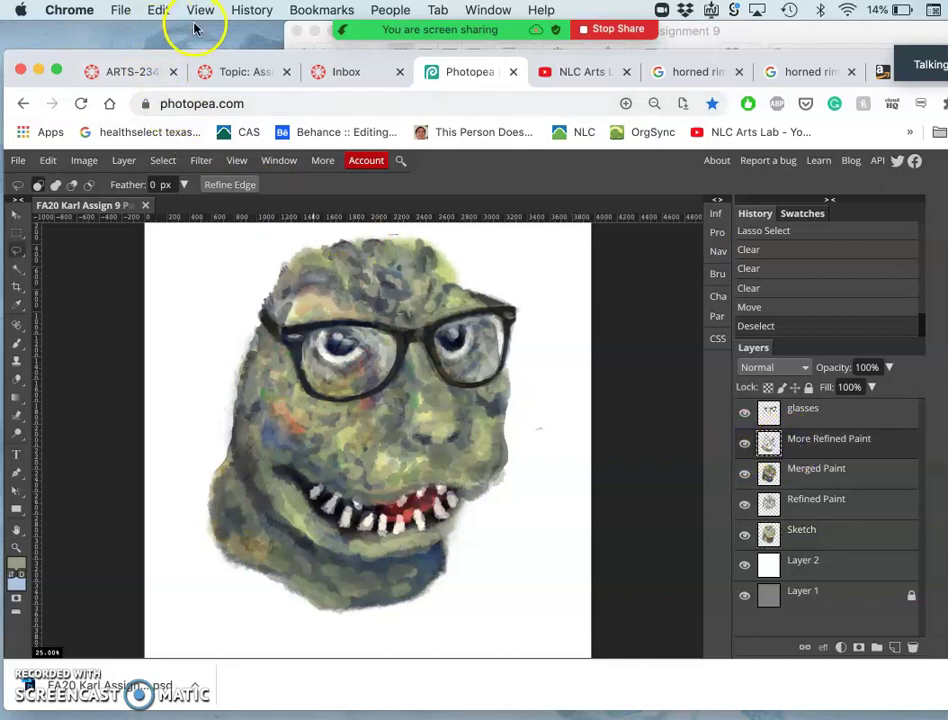
Set Levels on More Refined Paint to black point 35 and midtones 0.88
left_click(84, 160)
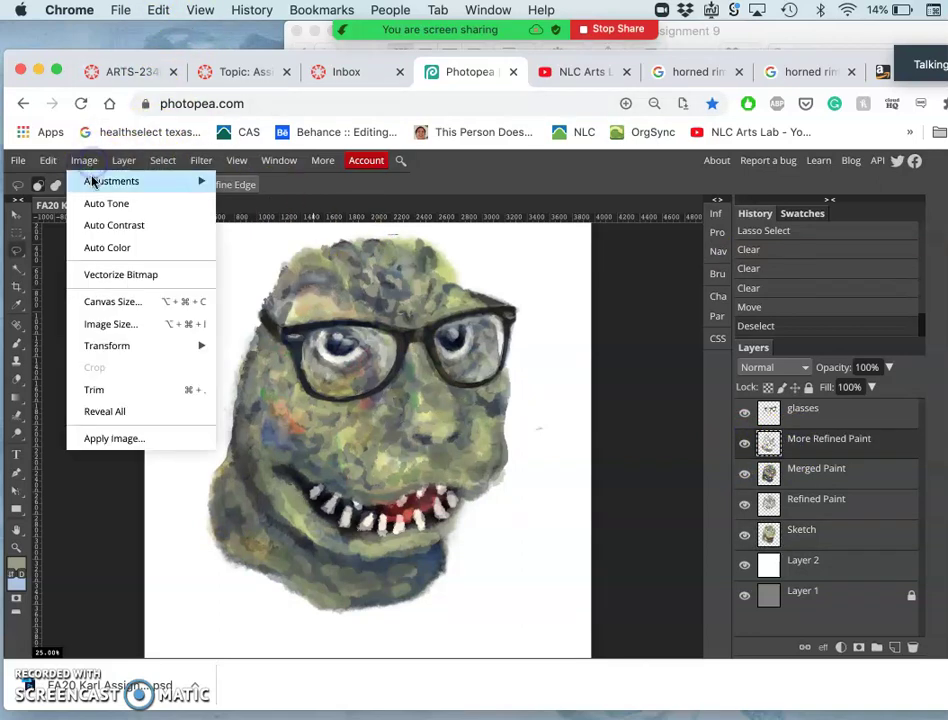
mouse_move(182, 180)
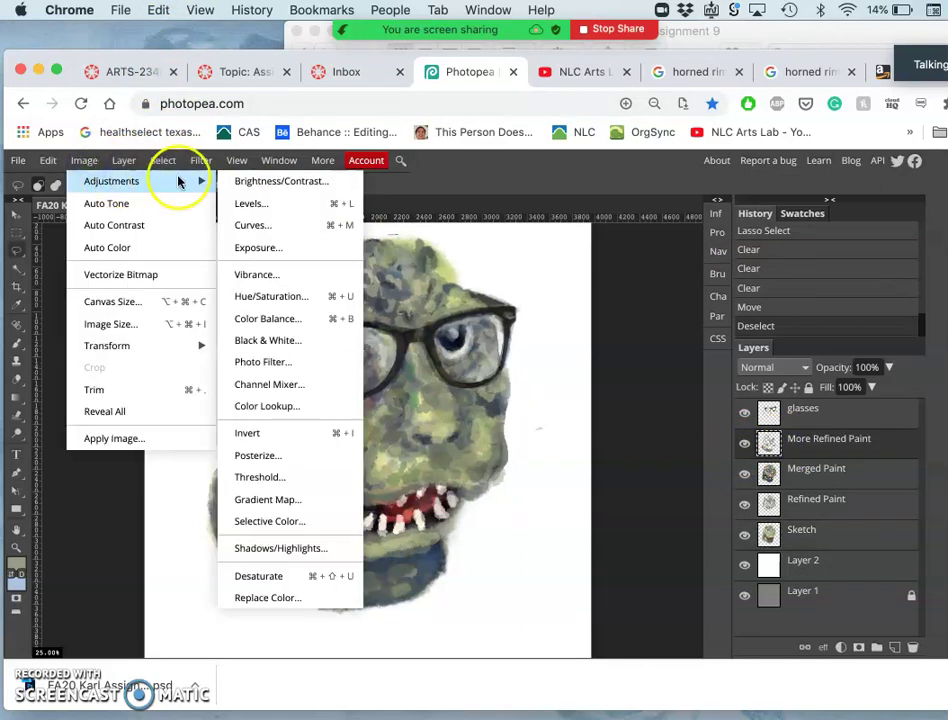
left_click(248, 207)
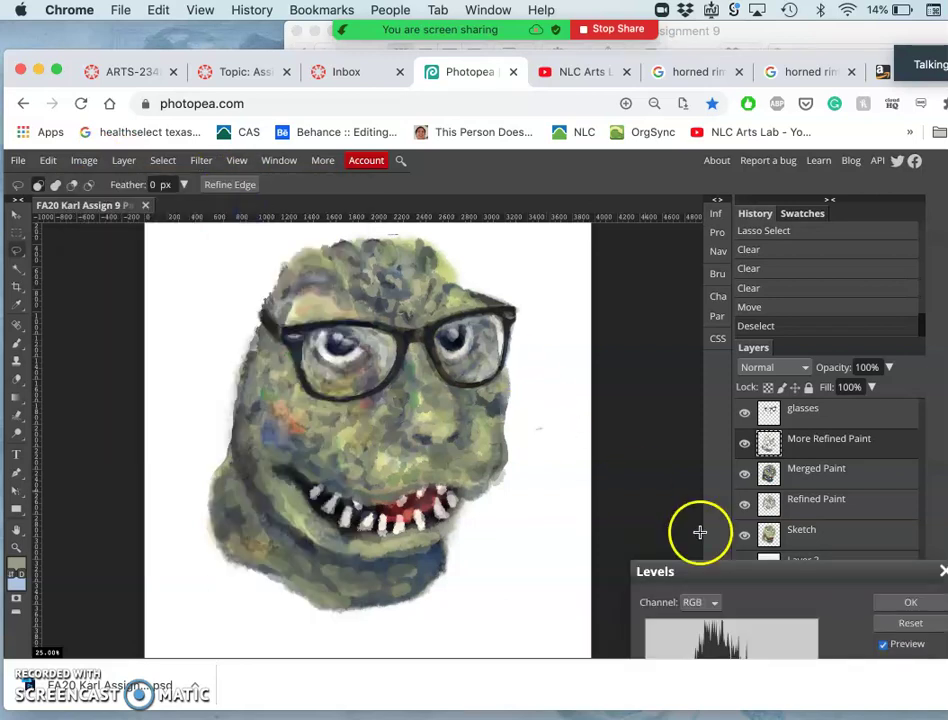
left_click_drag(719, 571, 611, 207)
left_click(557, 343)
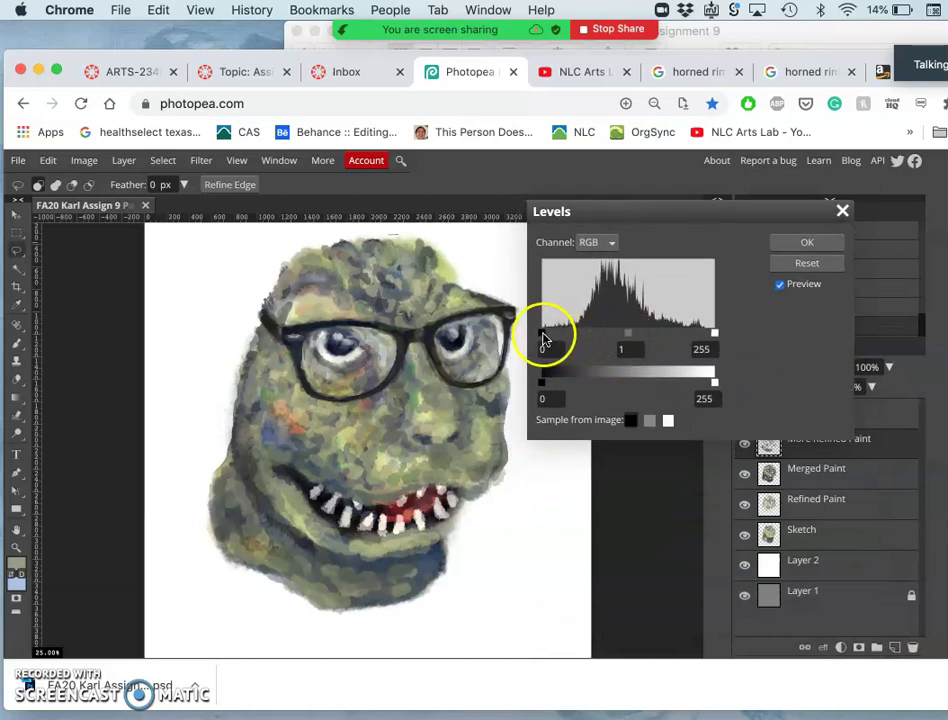
left_click(544, 333)
left_click_drag(548, 338, 564, 339)
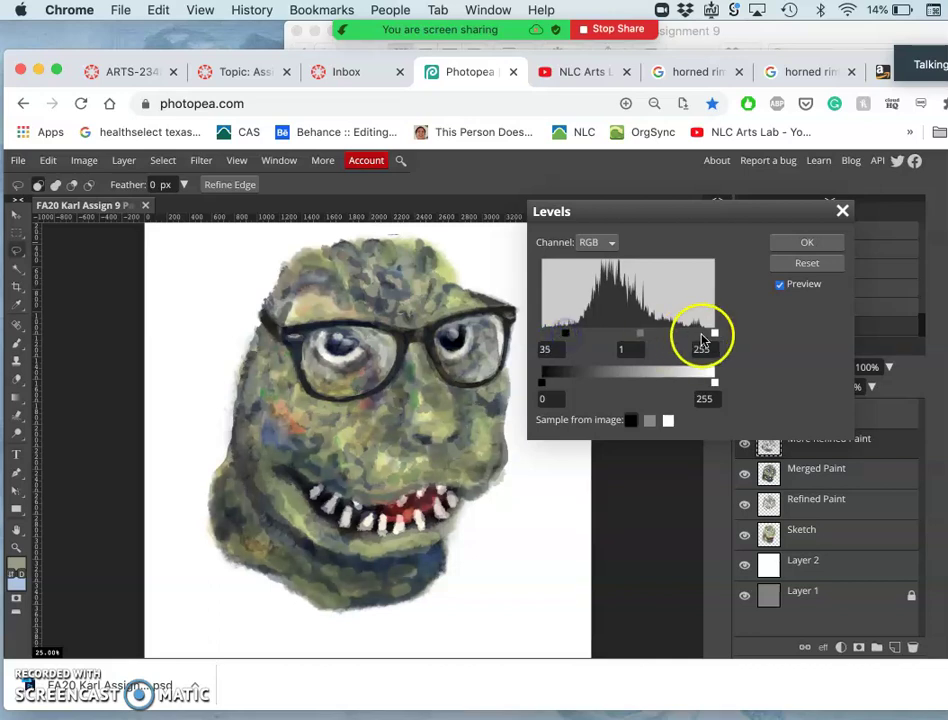
mouse_move(713, 334)
left_mouse_down()
mouse_move(703, 337)
mouse_move(715, 336)
left_mouse_up()
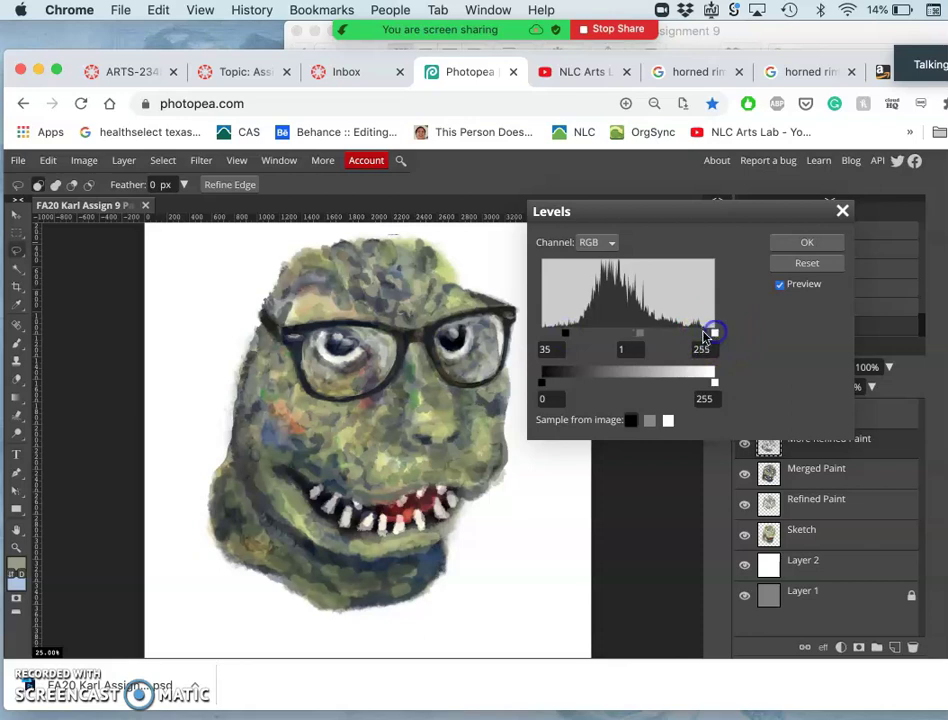
left_click_drag(641, 334, 650, 340)
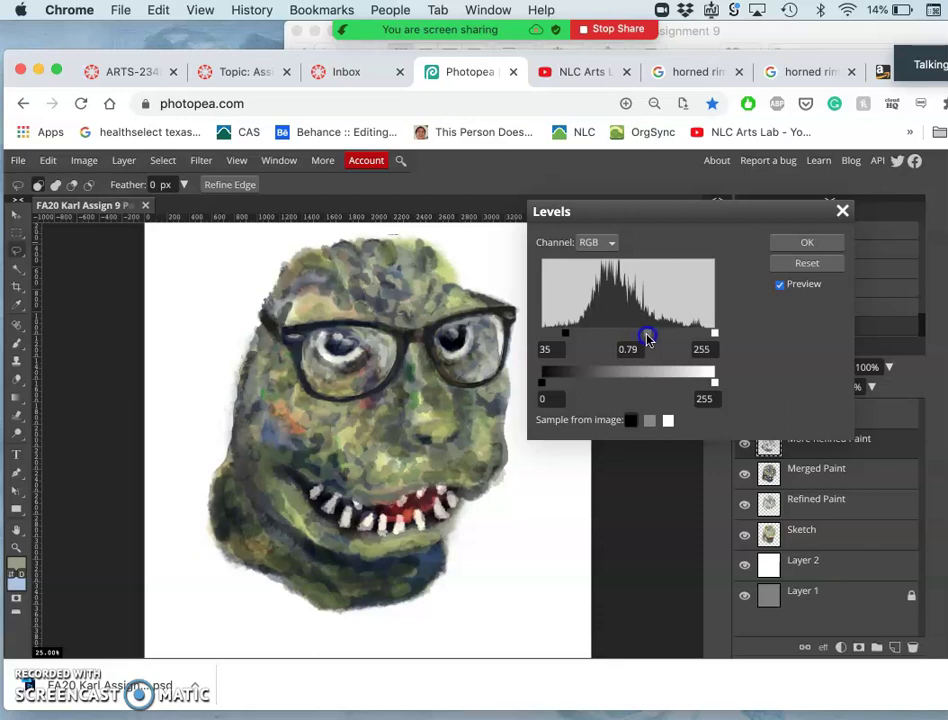
left_click_drag(647, 340, 643, 335)
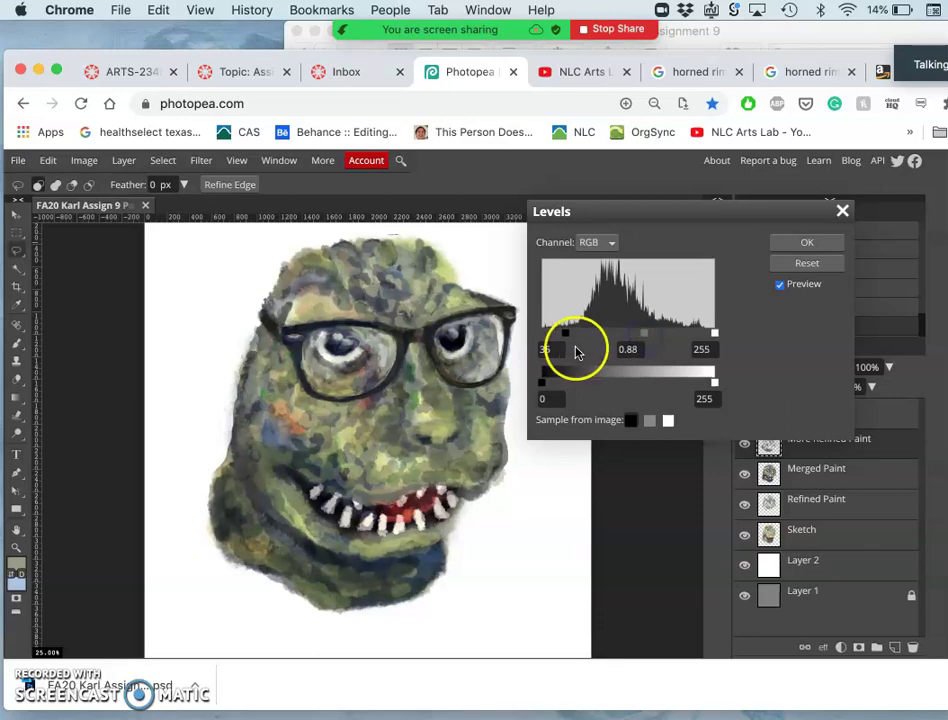
left_click_drag(566, 342, 551, 341)
Confirm Levels, then apply Hue/Saturation with Hue 85, Saturation -19 and Lightness -8
left_click(809, 242)
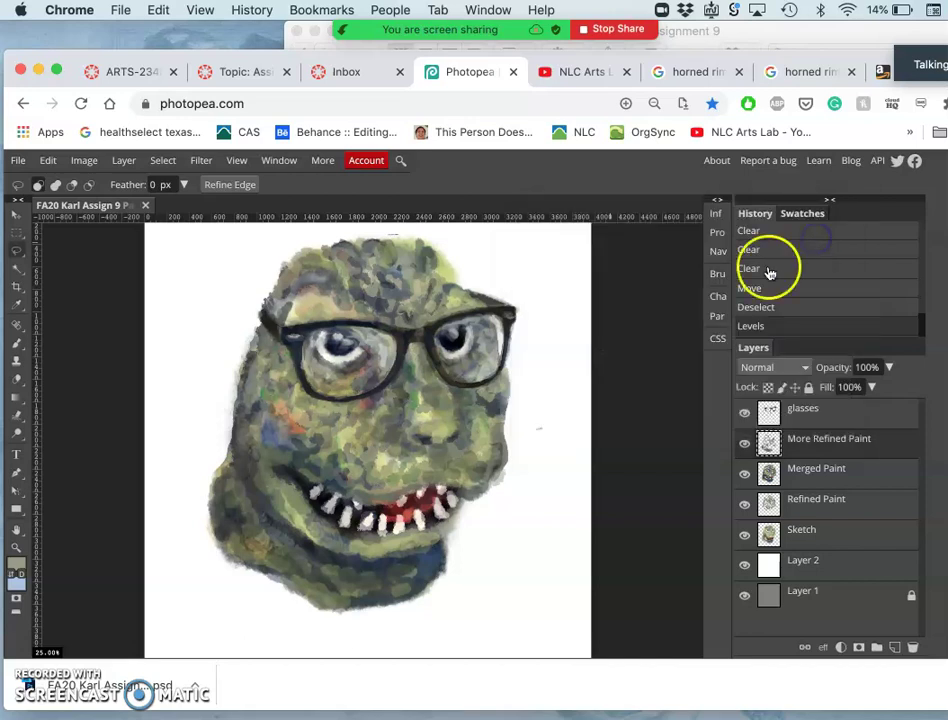
left_click(88, 161)
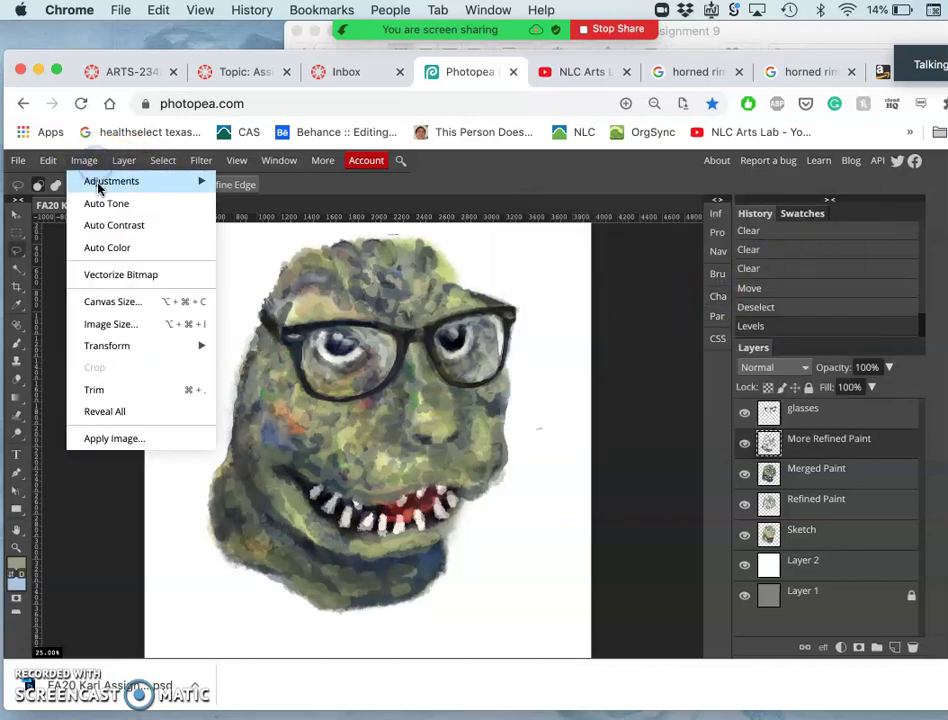
mouse_move(183, 183)
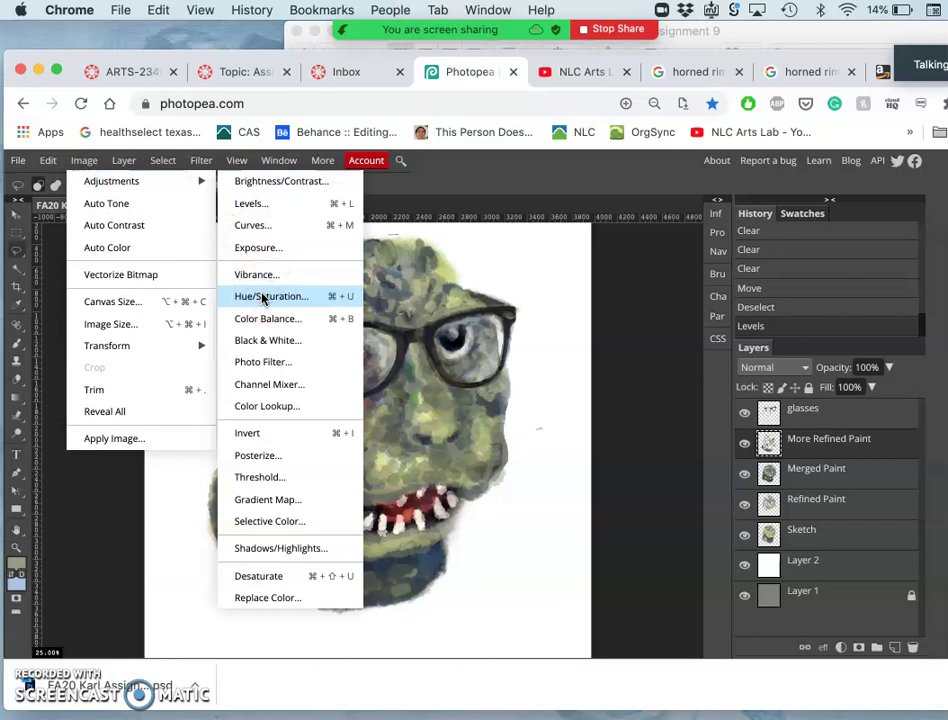
left_click(340, 296)
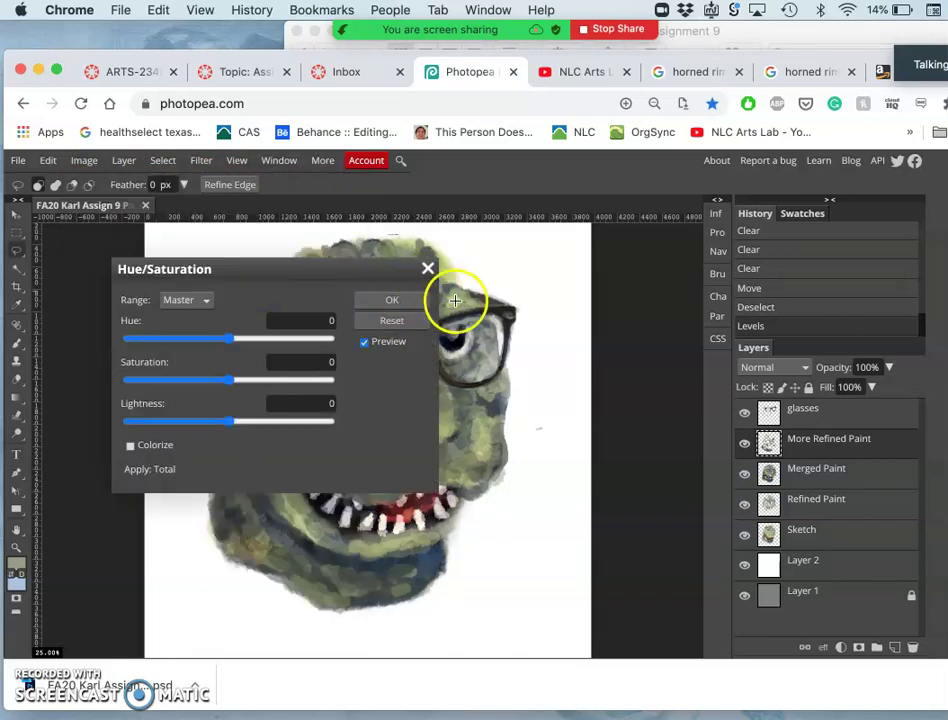
left_click_drag(362, 269, 821, 119)
left_click_drag(683, 238, 752, 229)
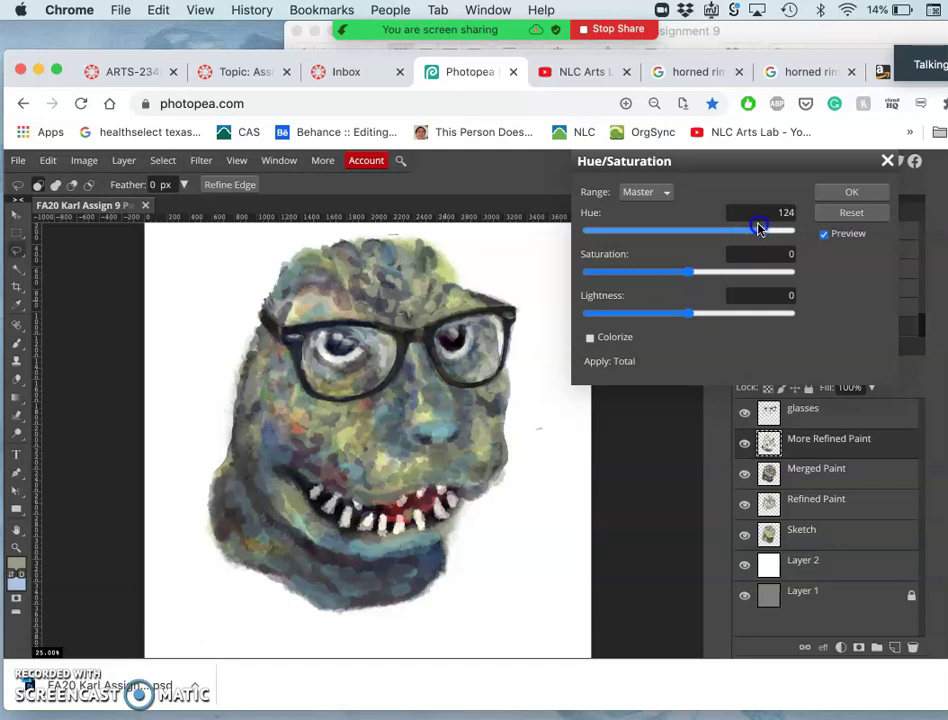
left_click_drag(688, 238, 734, 229)
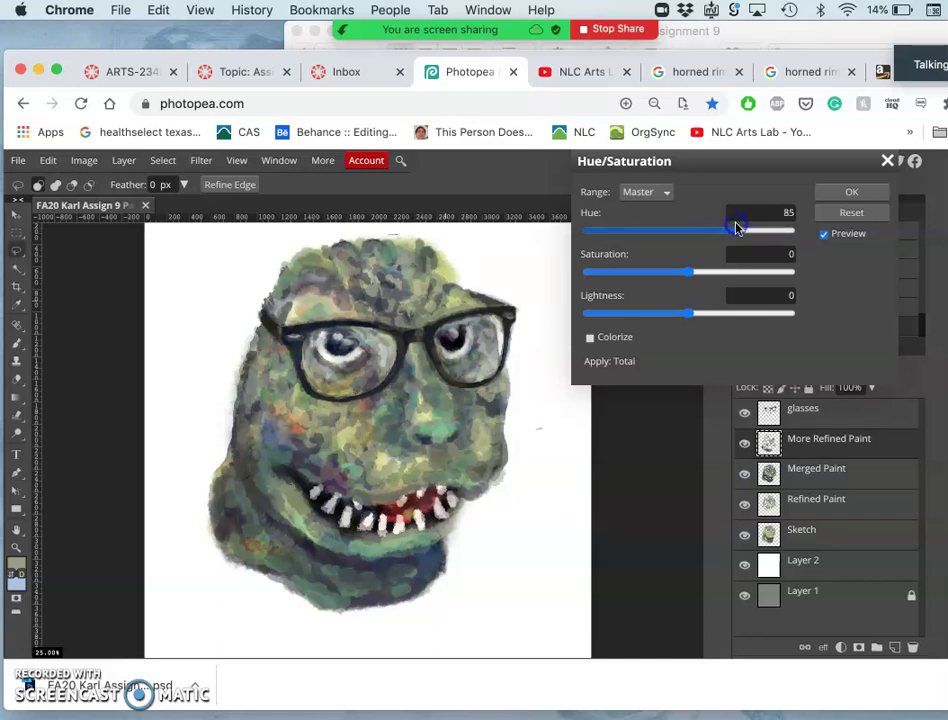
left_click_drag(692, 295, 679, 314)
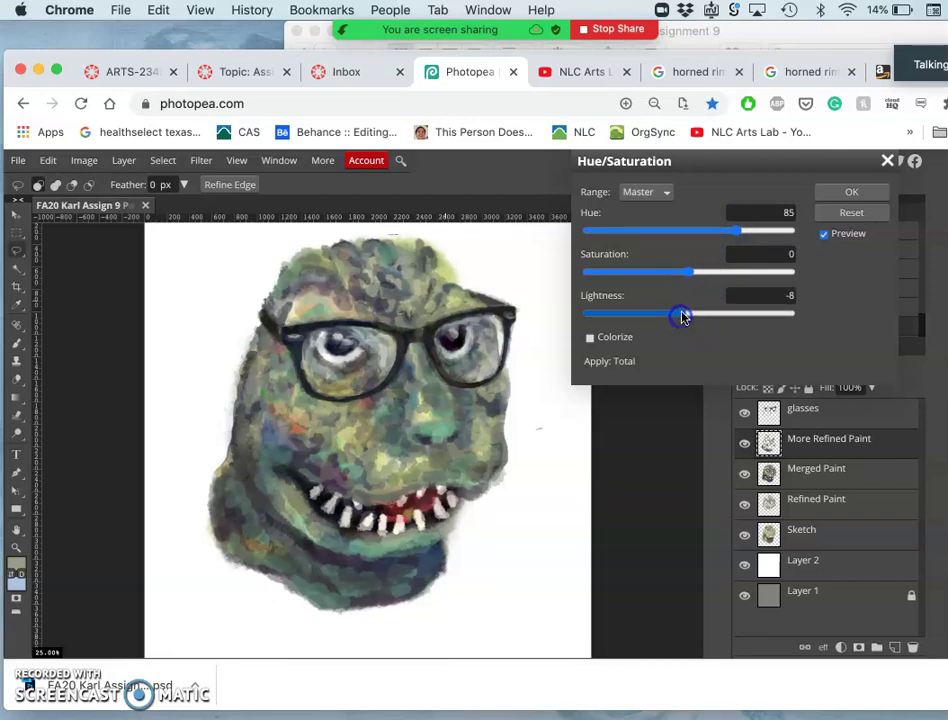
left_click_drag(690, 271, 671, 275)
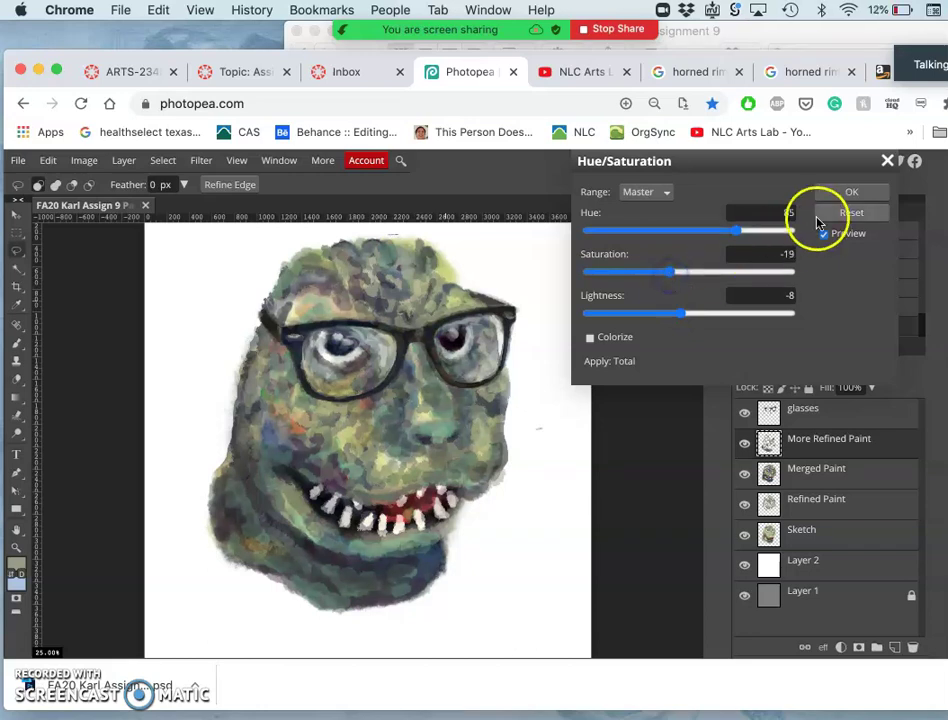
left_click(852, 192)
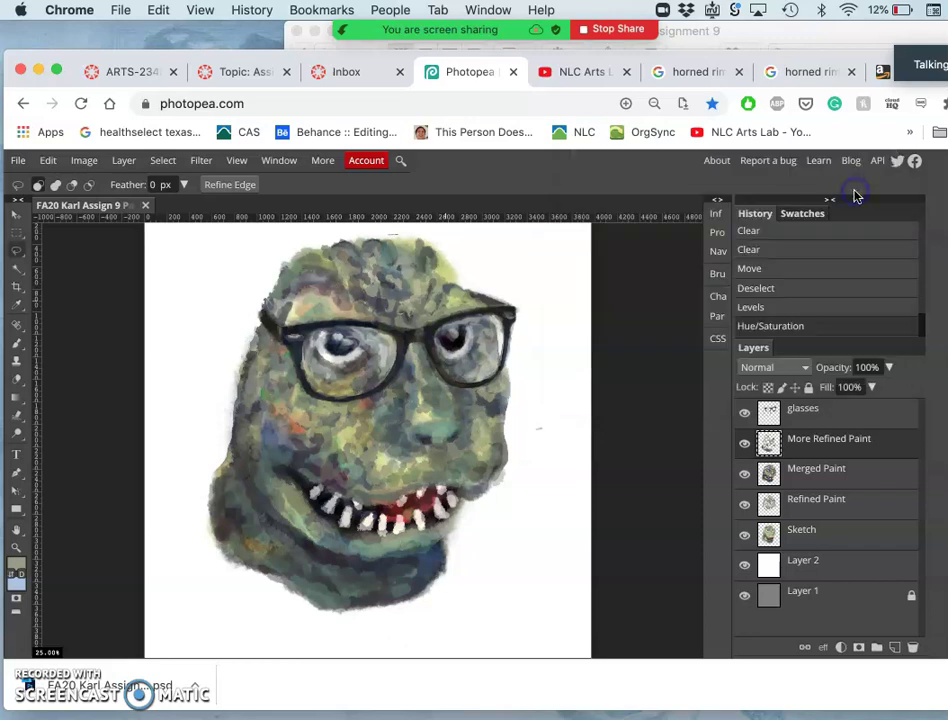
Step through History to compare before and after Levels and Hue/Saturation, then select the glasses layer
left_click(767, 313)
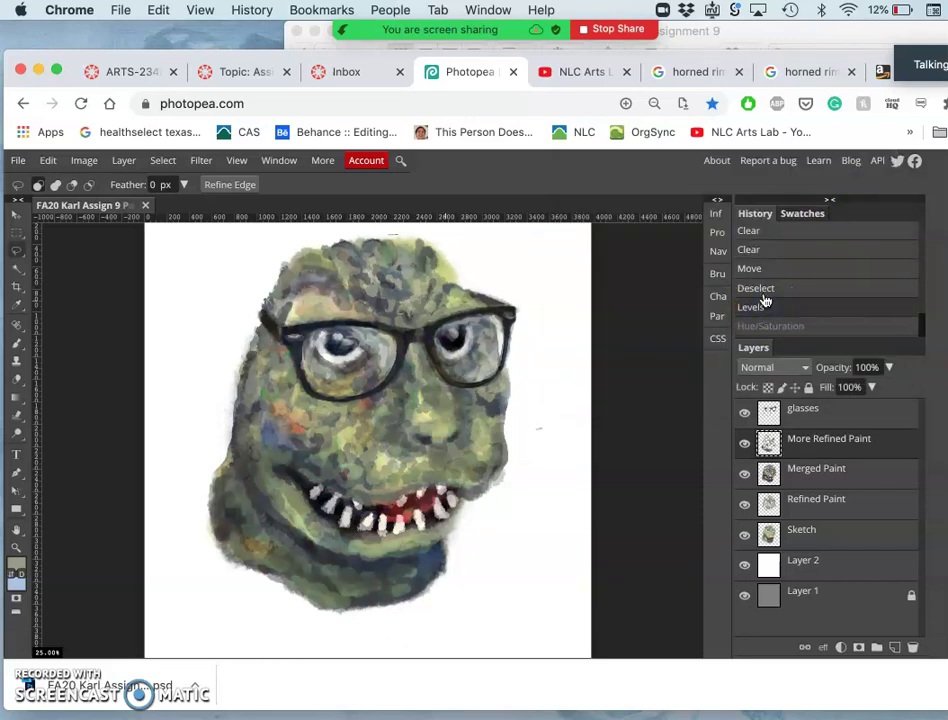
left_click(762, 290)
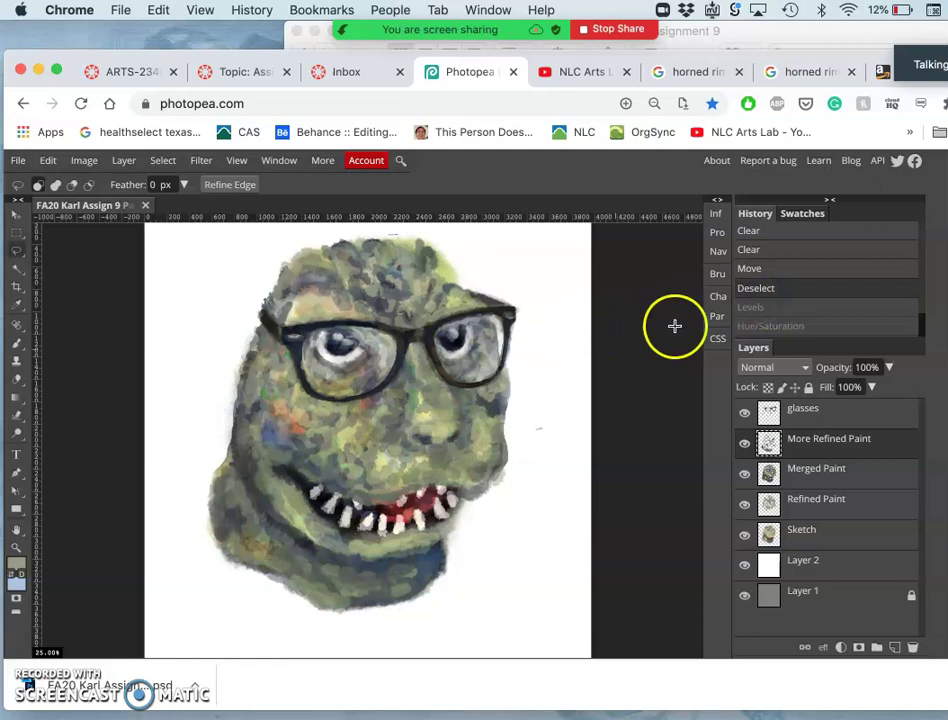
left_click(751, 310)
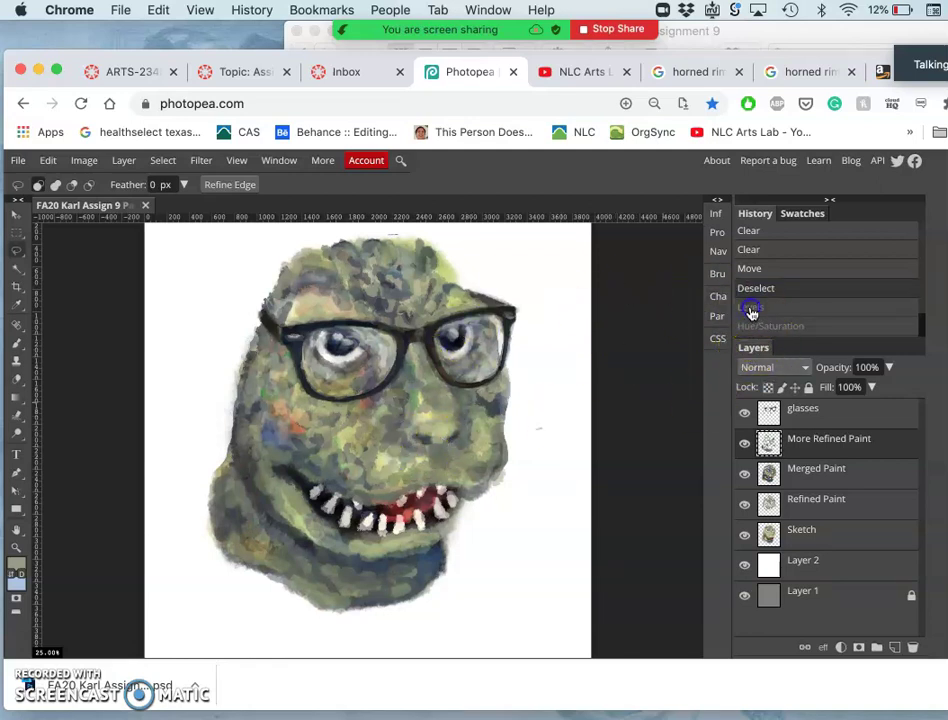
left_click(753, 330)
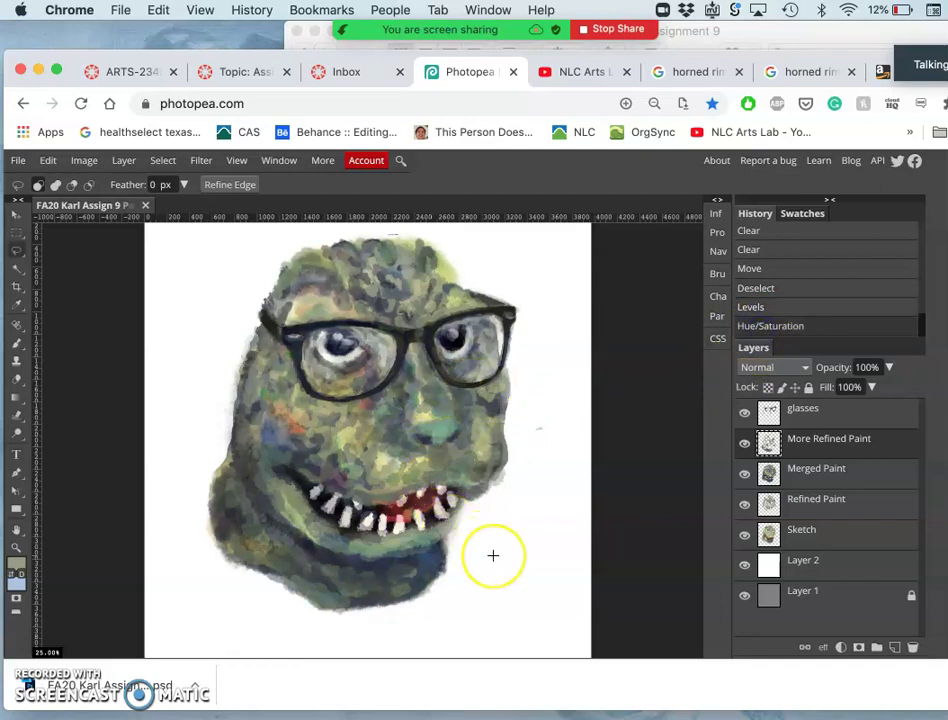
mouse_move(853, 523)
left_mouse_down()
mouse_move(745, 442)
mouse_move(745, 455)
mouse_move(762, 485)
mouse_move(780, 480)
mouse_move(768, 455)
mouse_move(778, 468)
mouse_move(808, 422)
left_mouse_up()
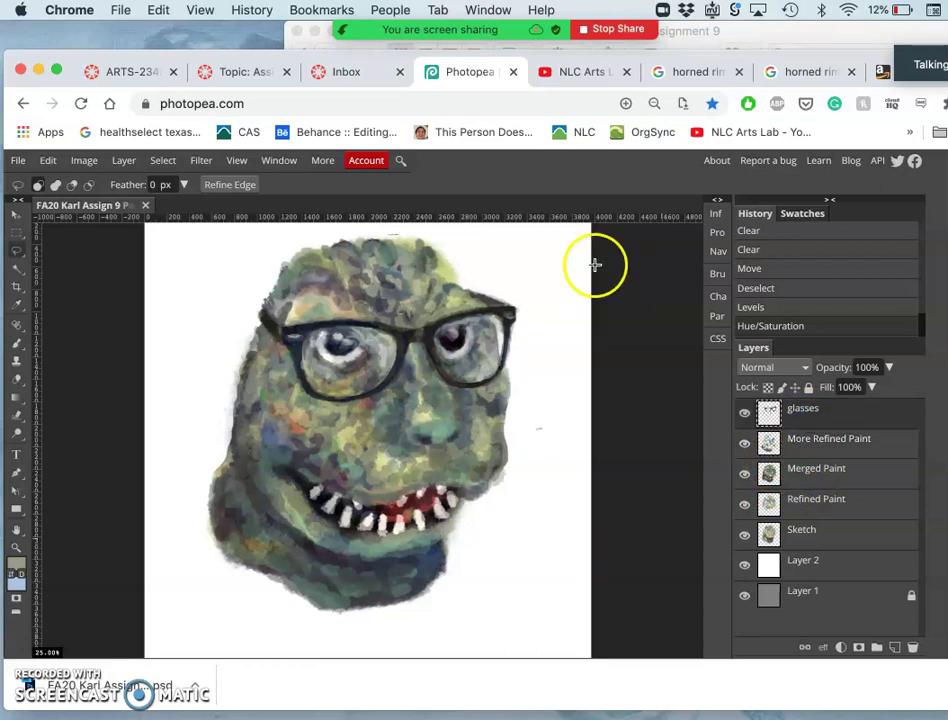
Apply Hue/Saturation to the glasses layer with Saturation 61 and Hue -2
left_click(84, 161)
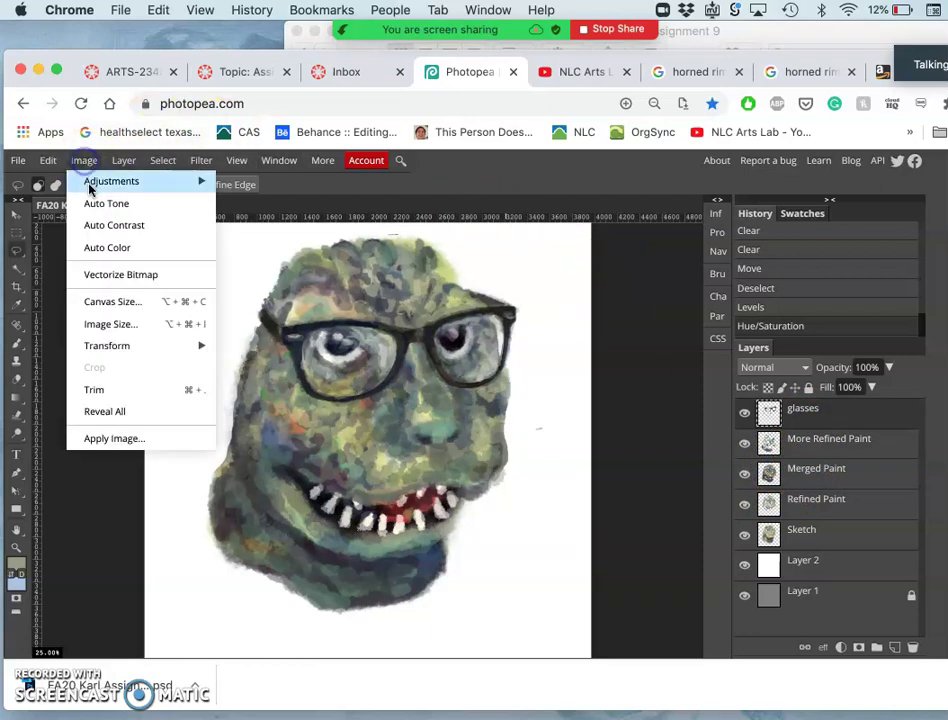
mouse_move(90, 183)
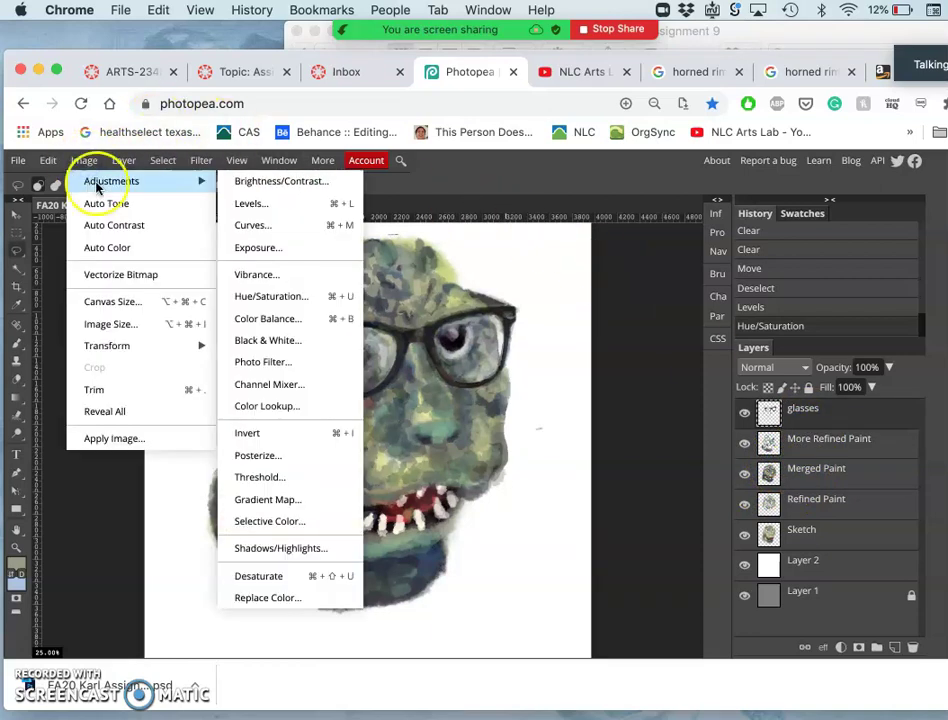
left_click(272, 297)
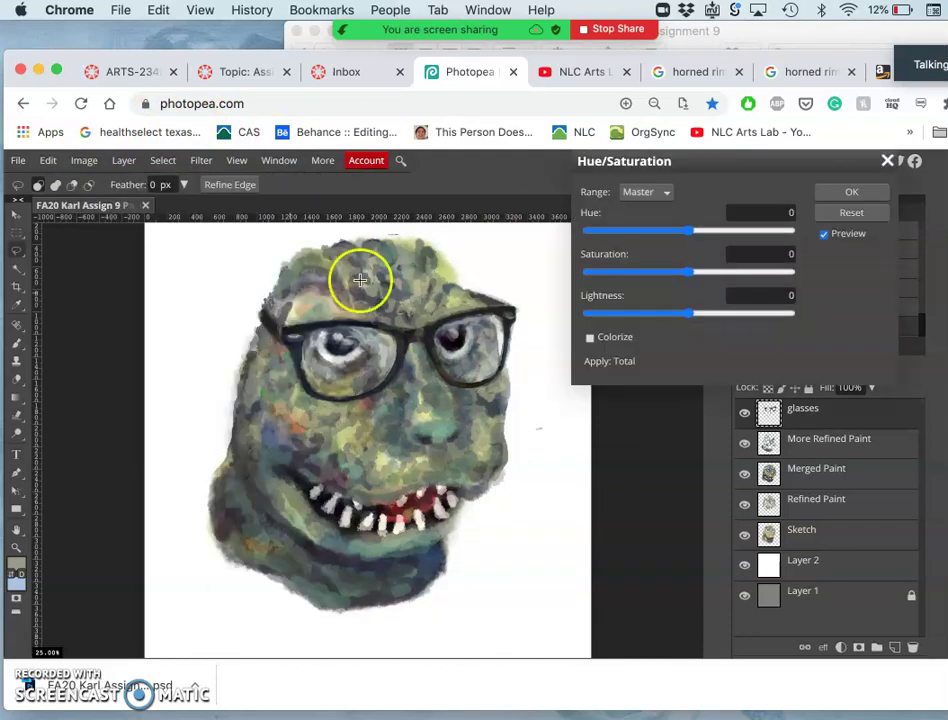
left_click_drag(690, 272, 761, 268)
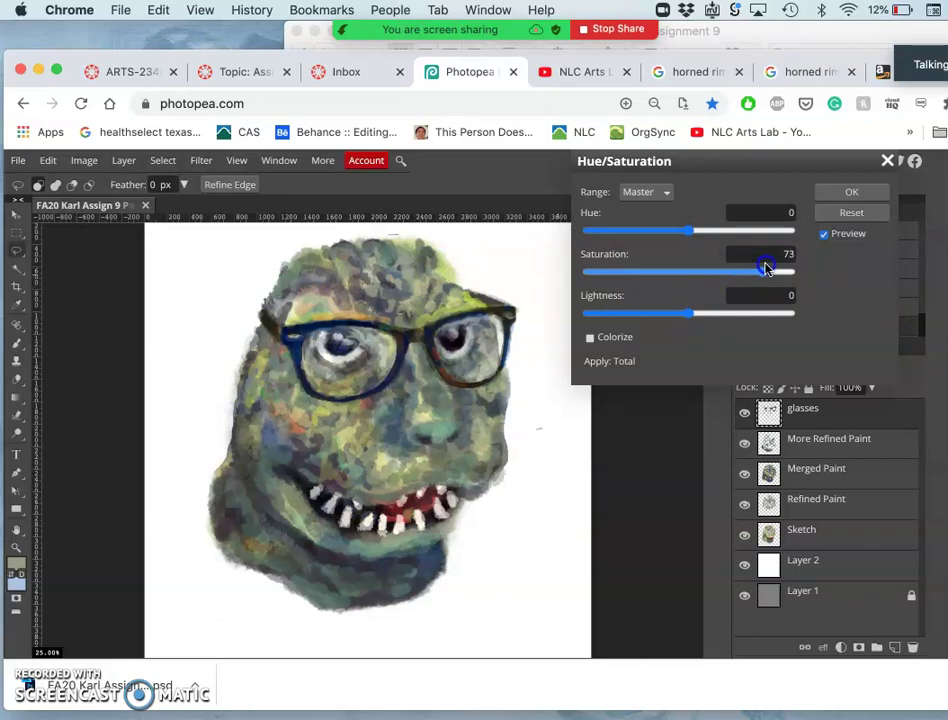
left_click_drag(755, 270, 750, 270)
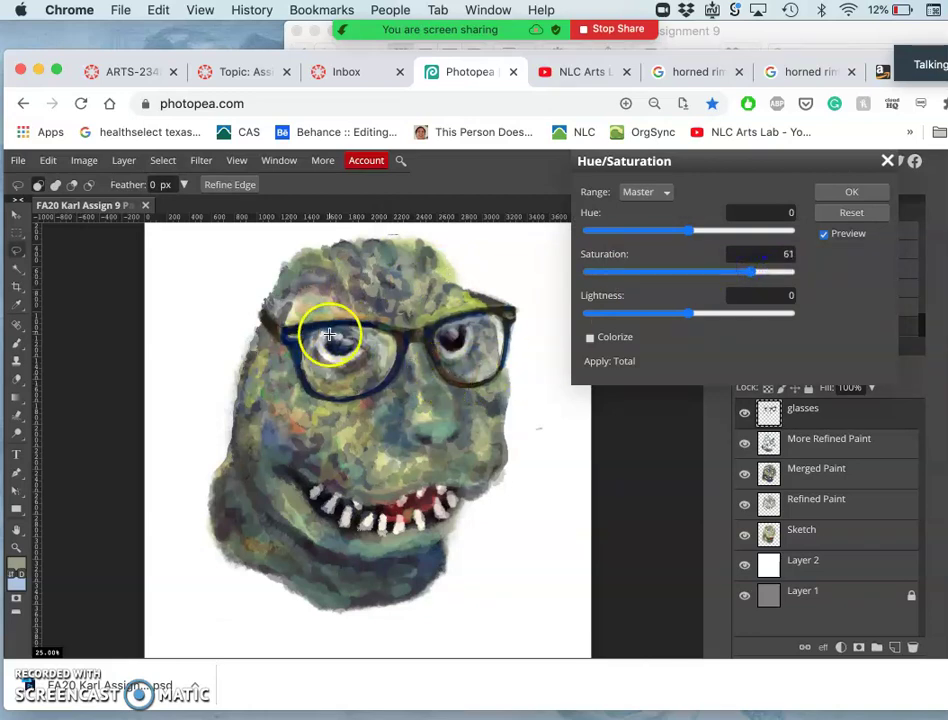
key("super+equal")
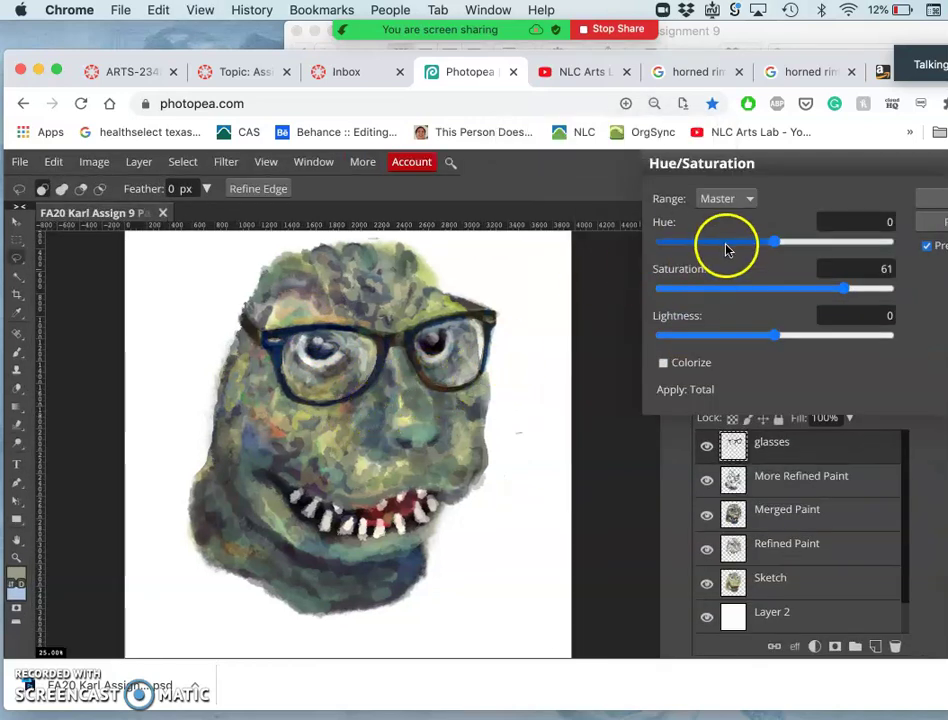
mouse_move(772, 245)
left_mouse_down()
mouse_move(757, 247)
mouse_move(790, 245)
mouse_move(779, 250)
left_mouse_up()
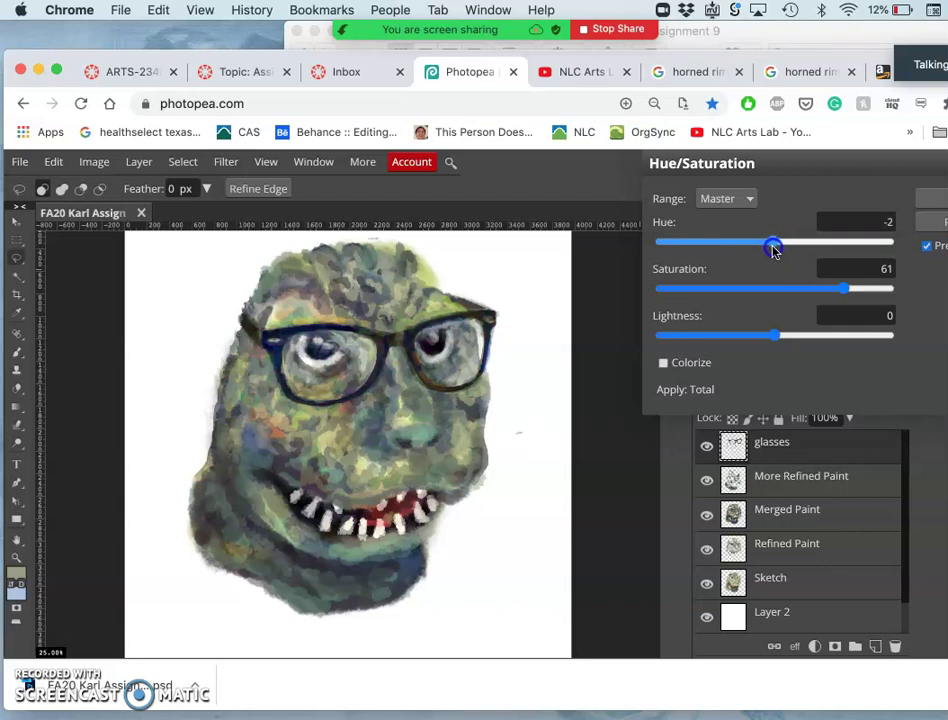
left_click(929, 200)
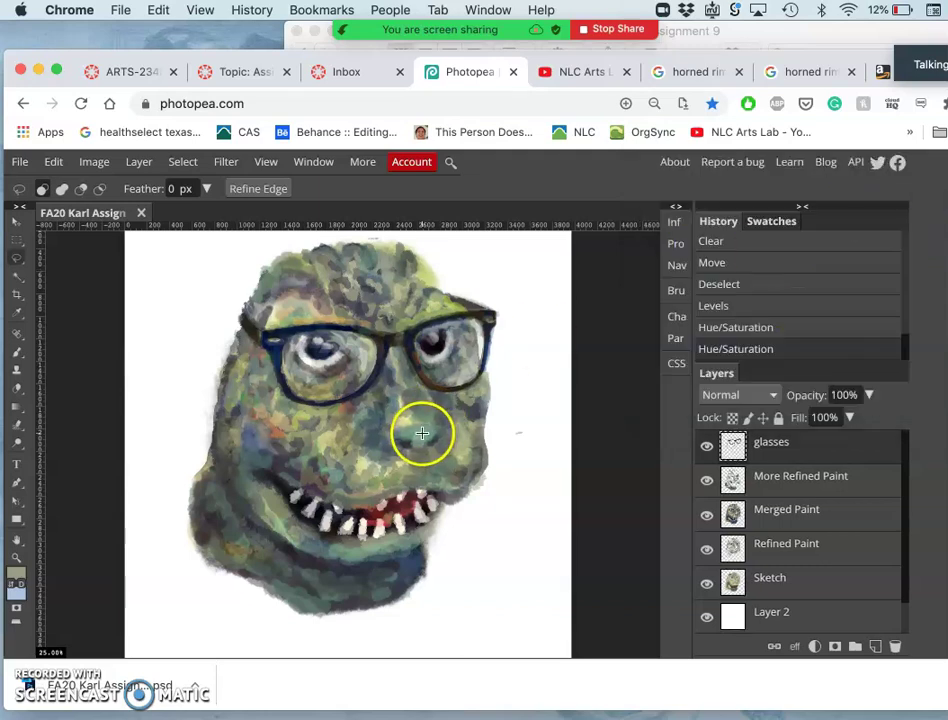
On Merged Paint, lasso the snout patch and apply Hue -32, Saturation -19, Lightness 12
left_click(762, 511)
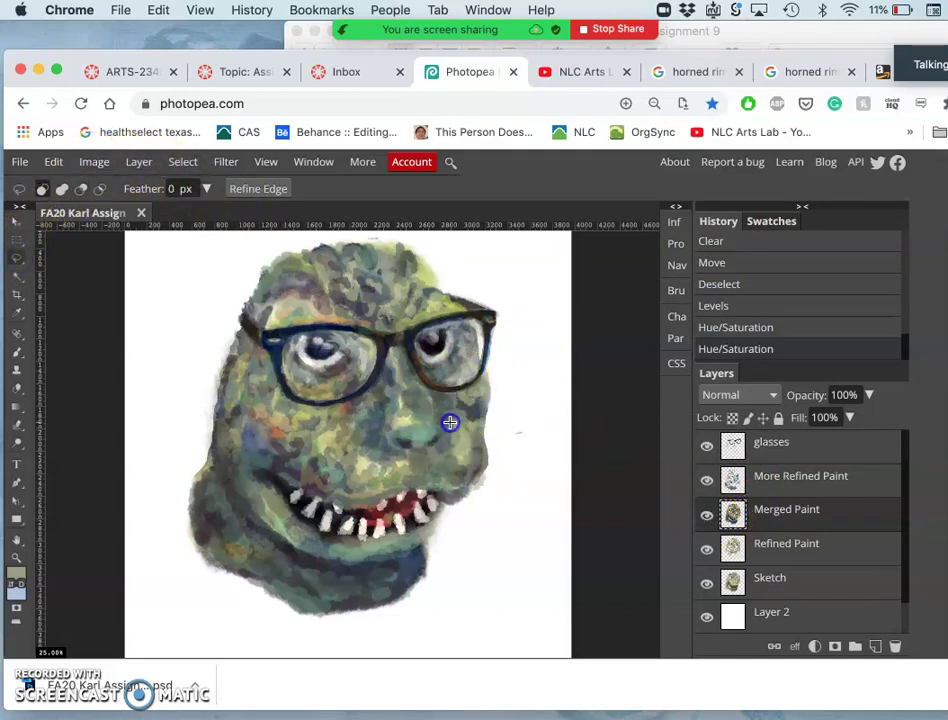
mouse_move(478, 487)
left_mouse_down()
mouse_move(445, 405)
mouse_move(370, 420)
left_mouse_up()
left_click(92, 163)
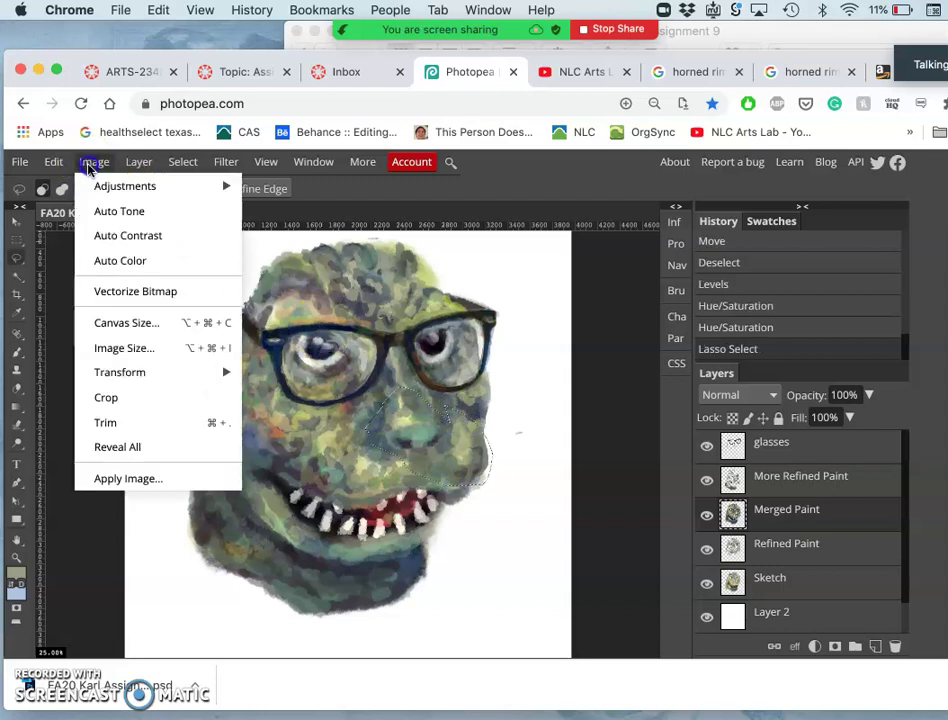
mouse_move(100, 186)
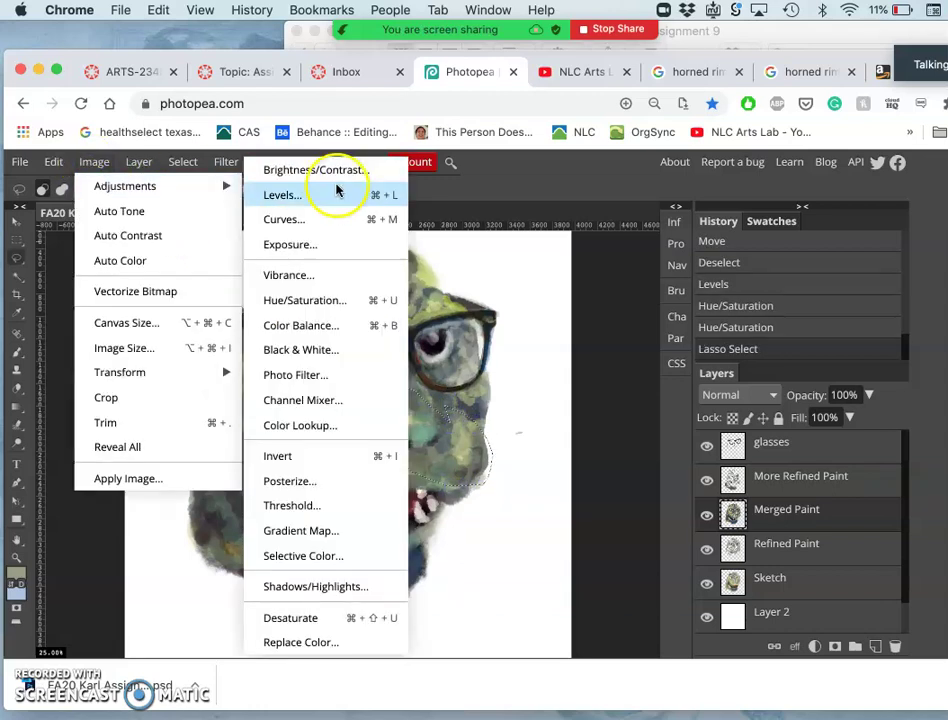
left_click(315, 302)
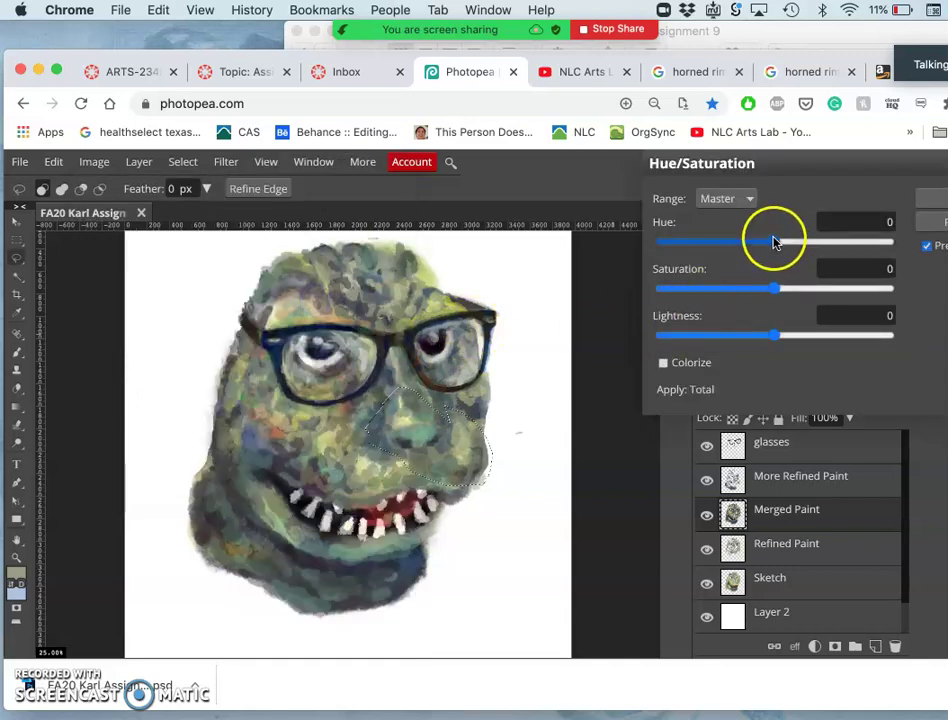
left_click_drag(775, 241, 800, 239)
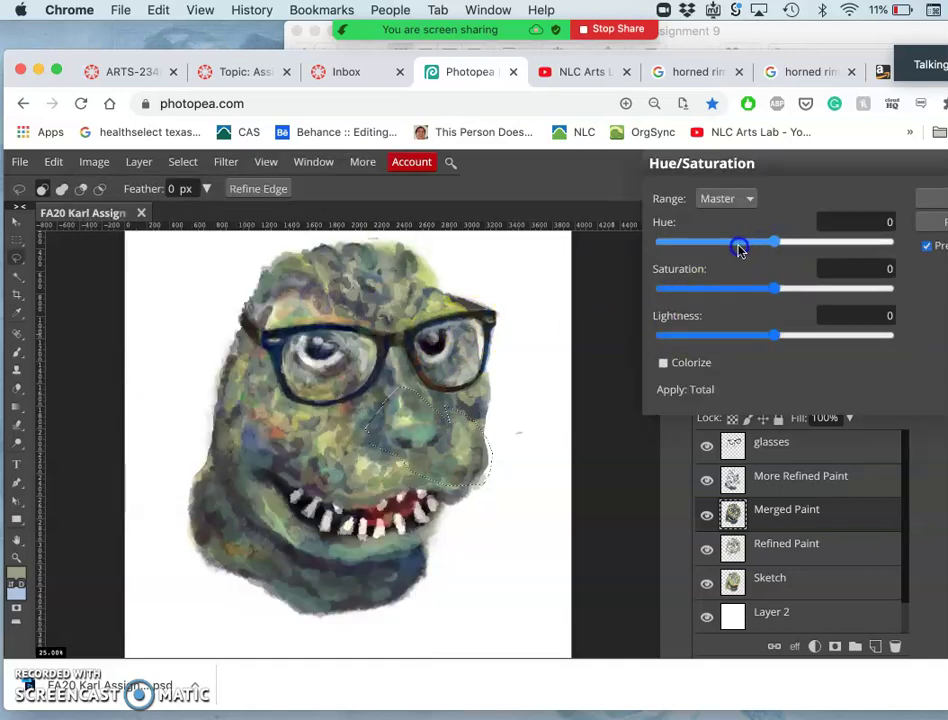
mouse_move(739, 249)
left_mouse_down()
mouse_move(727, 252)
mouse_move(757, 245)
left_mouse_up()
left_click_drag(774, 288, 753, 292)
left_click_drag(774, 333, 792, 338)
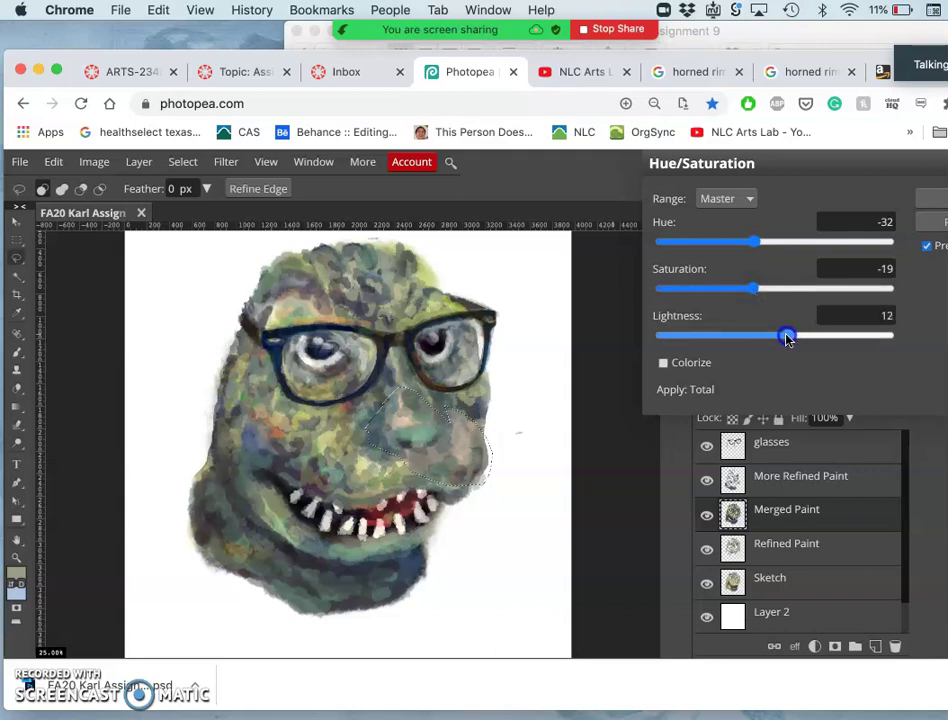
left_click_drag(787, 339, 786, 336)
left_click(922, 199)
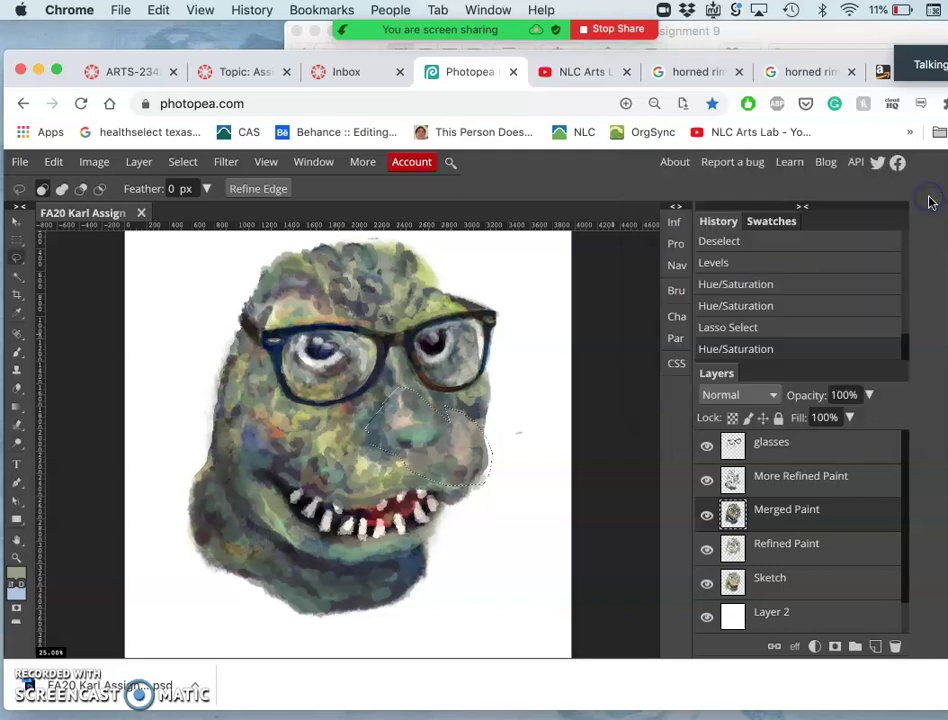
Compare the before and after in History, ending on the recoloured patch
left_click(740, 333)
left_click(740, 333)
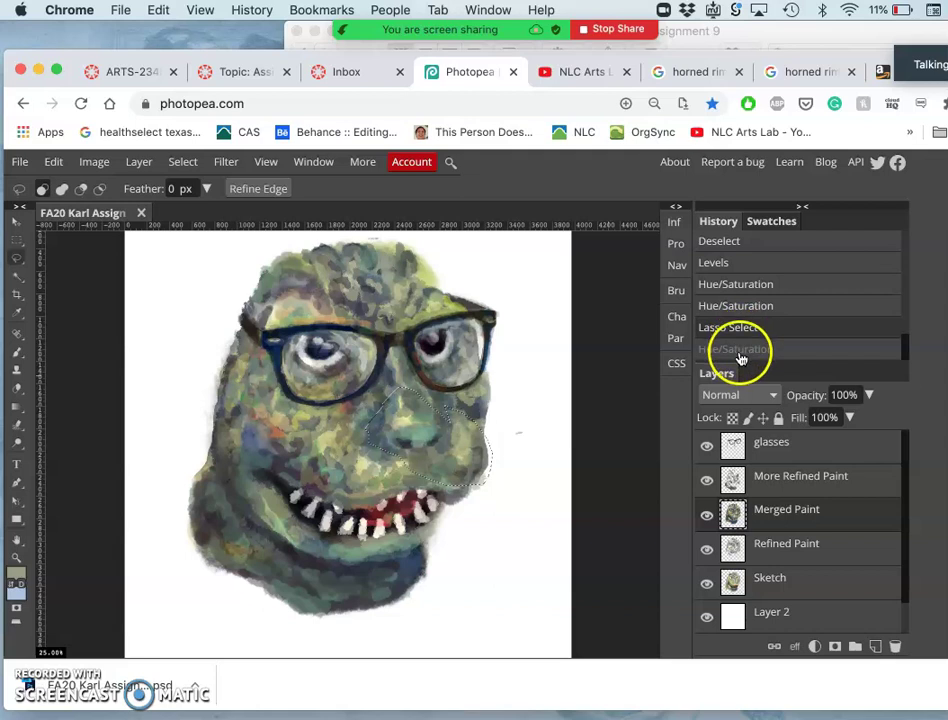
left_click(740, 352)
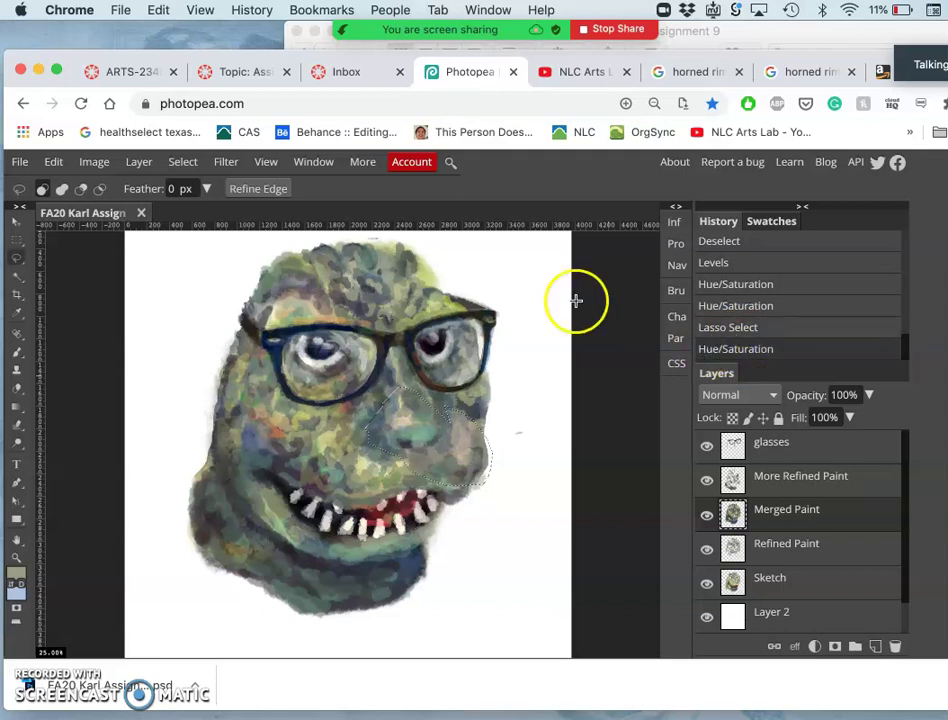
In Color Balance, set the highlights to Red 2, Green 33, Blue 37
left_click(98, 162)
mouse_move(232, 192)
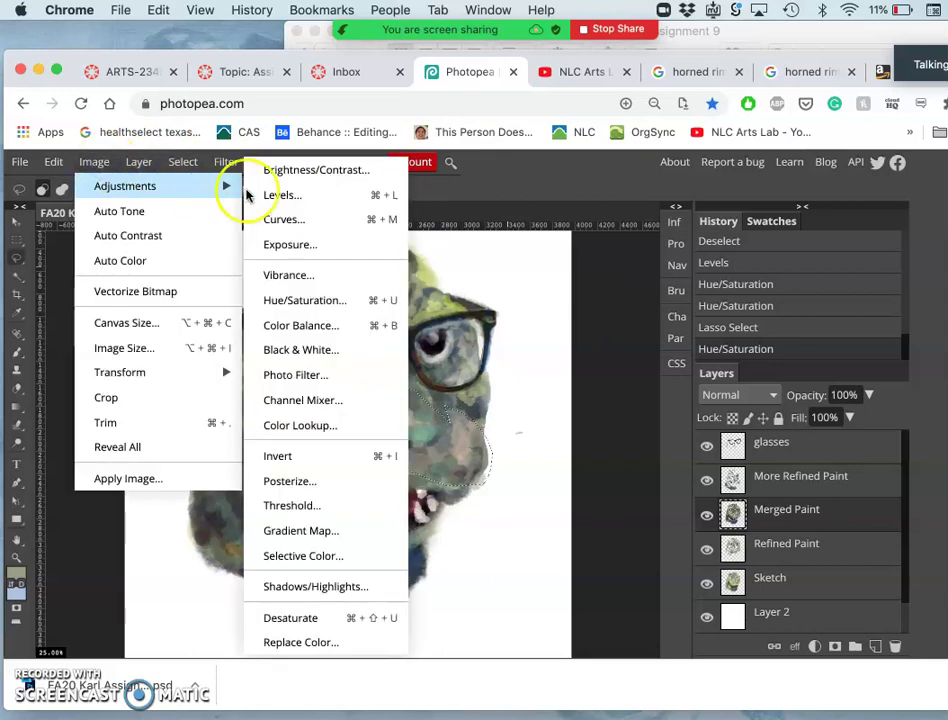
left_click(281, 324)
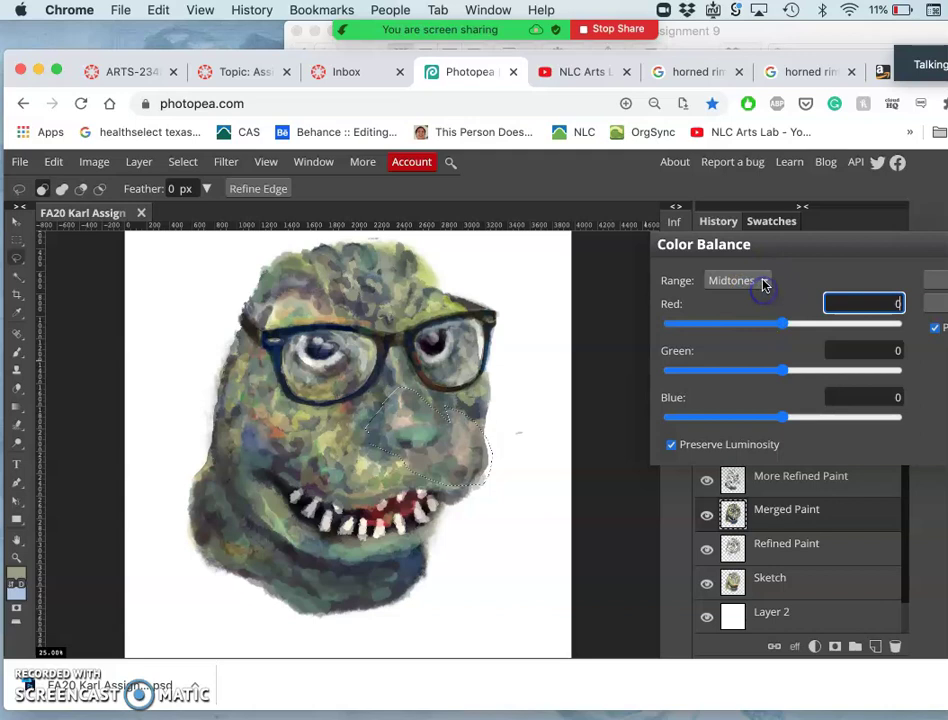
left_click(760, 284)
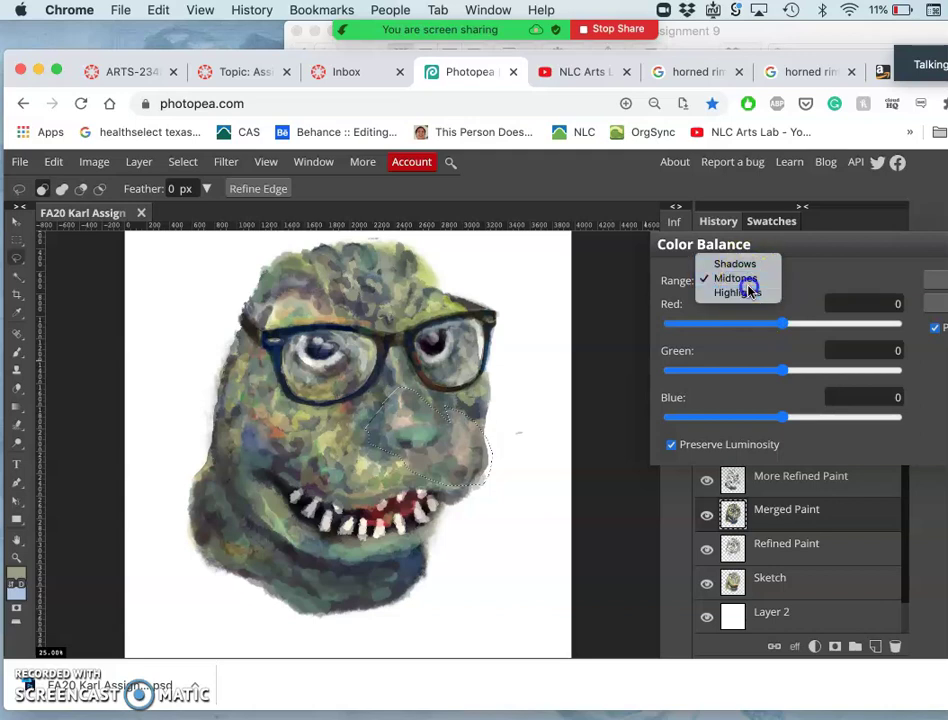
left_click(746, 291)
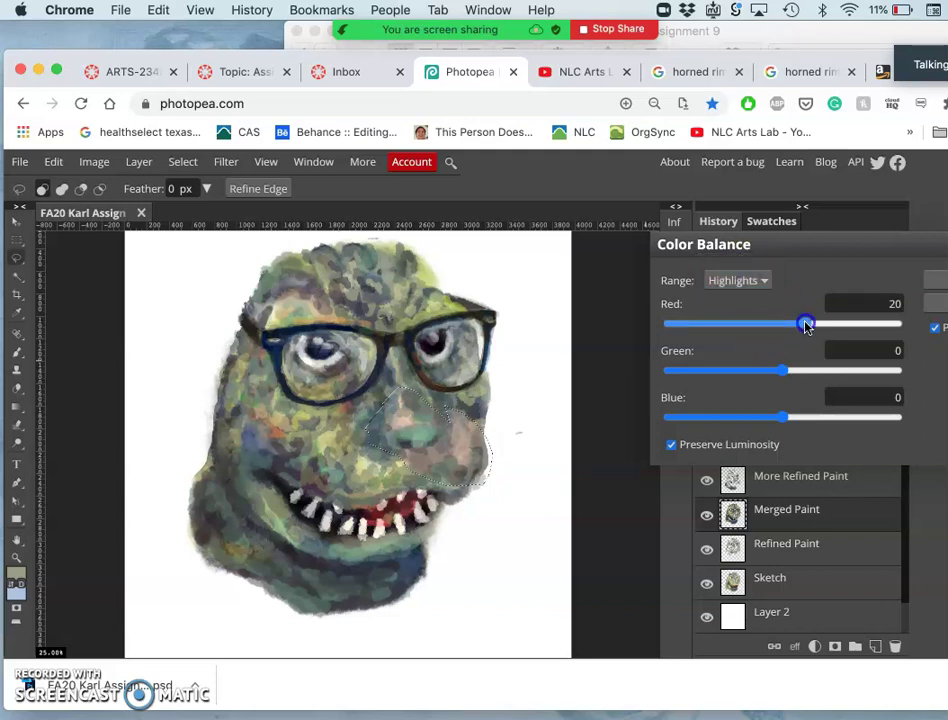
left_click_drag(806, 325, 785, 325)
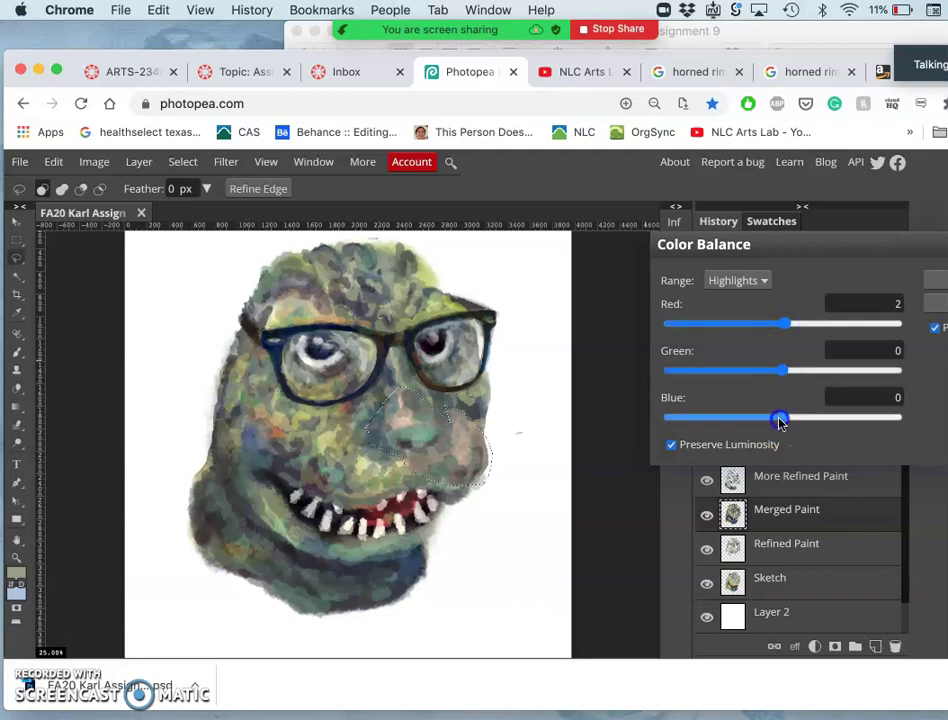
left_click_drag(780, 417, 822, 417)
left_click_drag(782, 370, 828, 363)
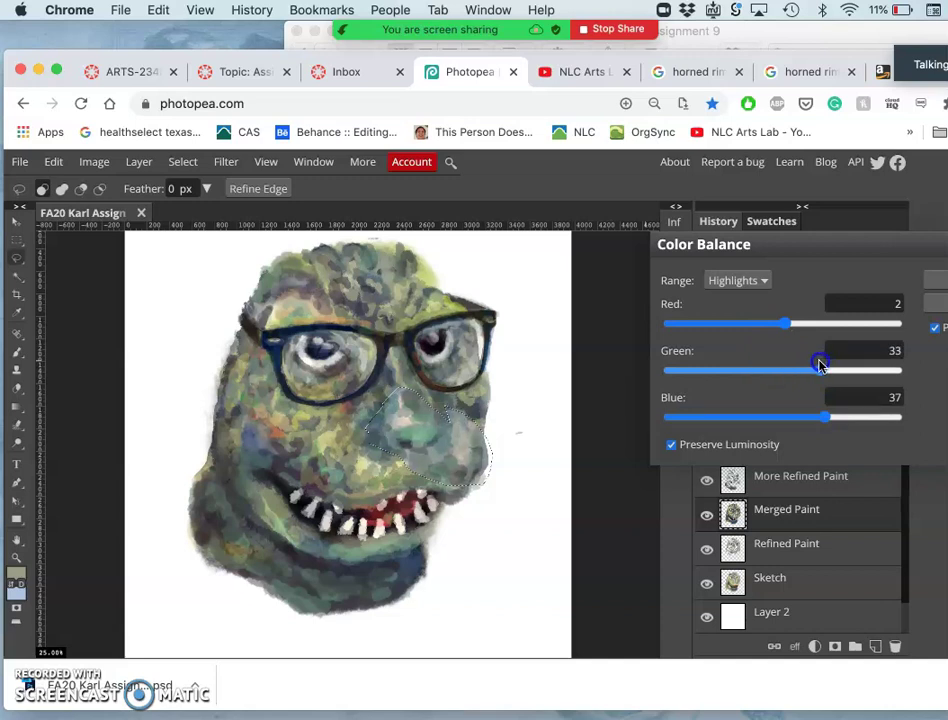
Set the shadows to Green -1 and Blue 25 and apply the Color Balance
left_click(764, 281)
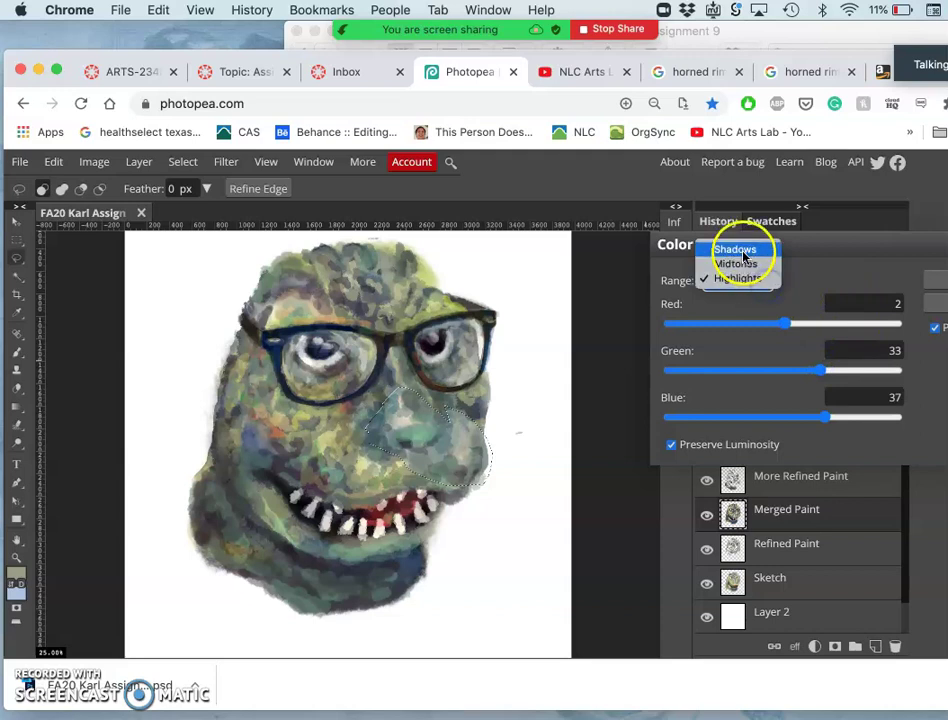
left_click(733, 250)
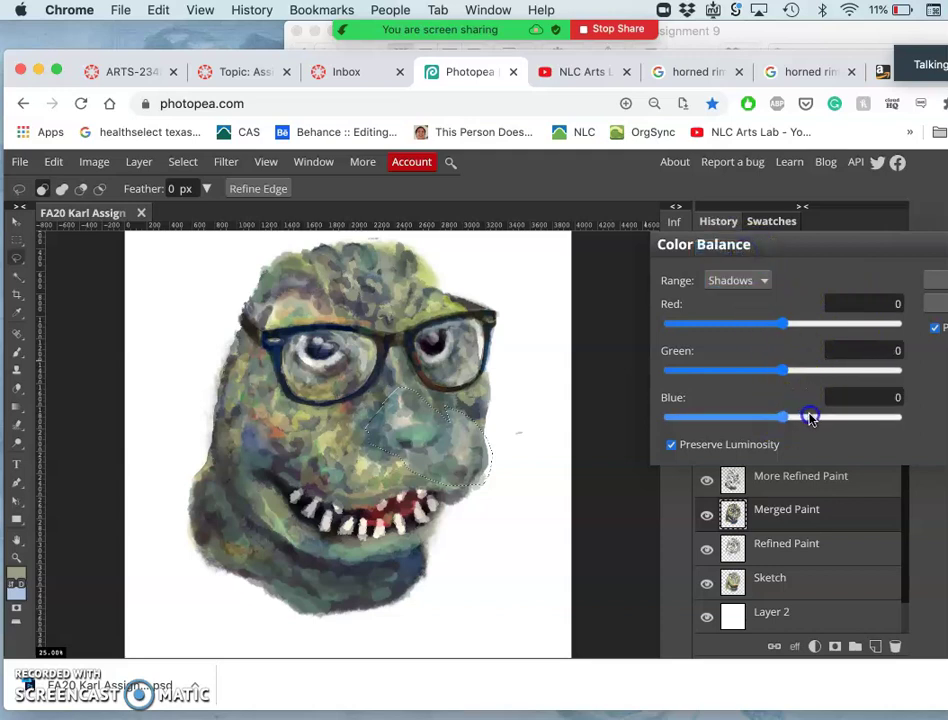
left_click_drag(810, 419, 810, 417)
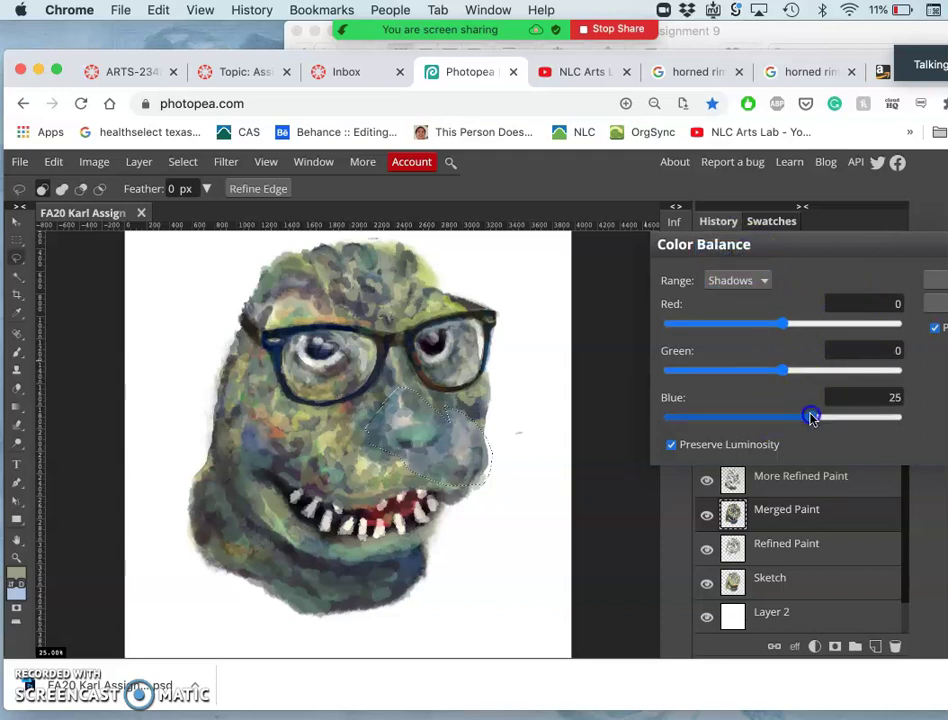
mouse_move(782, 371)
left_mouse_down()
mouse_move(765, 373)
mouse_move(781, 370)
left_mouse_up()
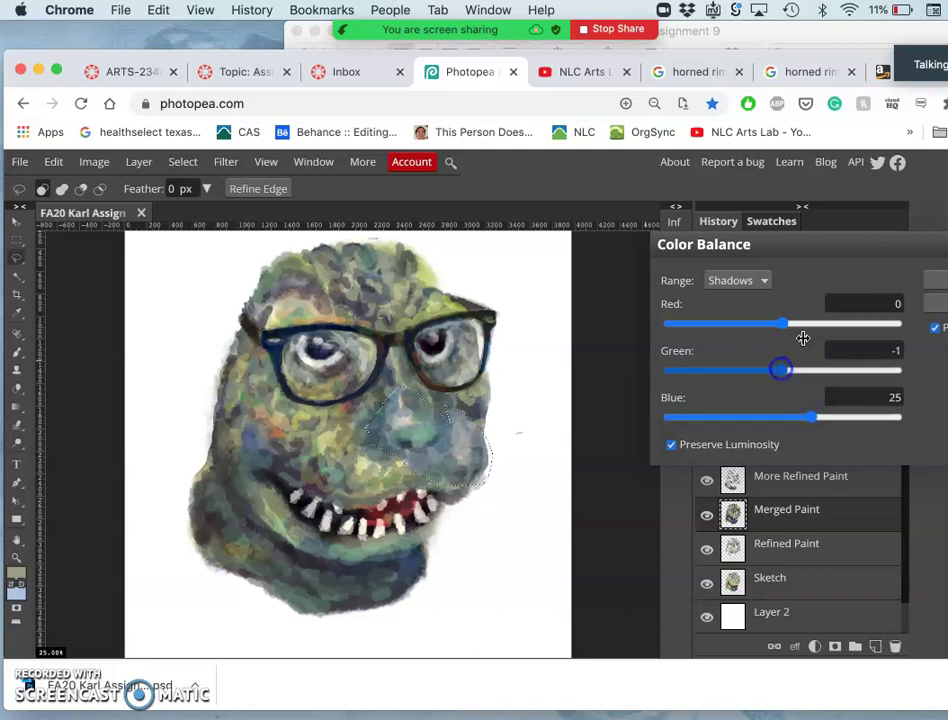
left_click(940, 283)
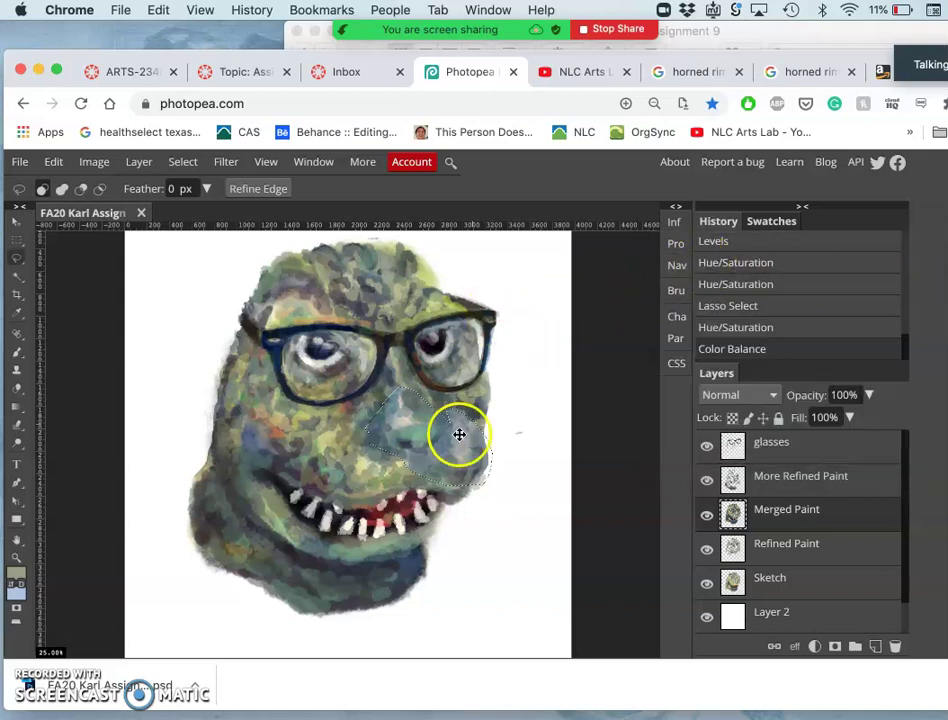
Drop the snout selection and select the More Refined Paint layer
left_click(17, 257)
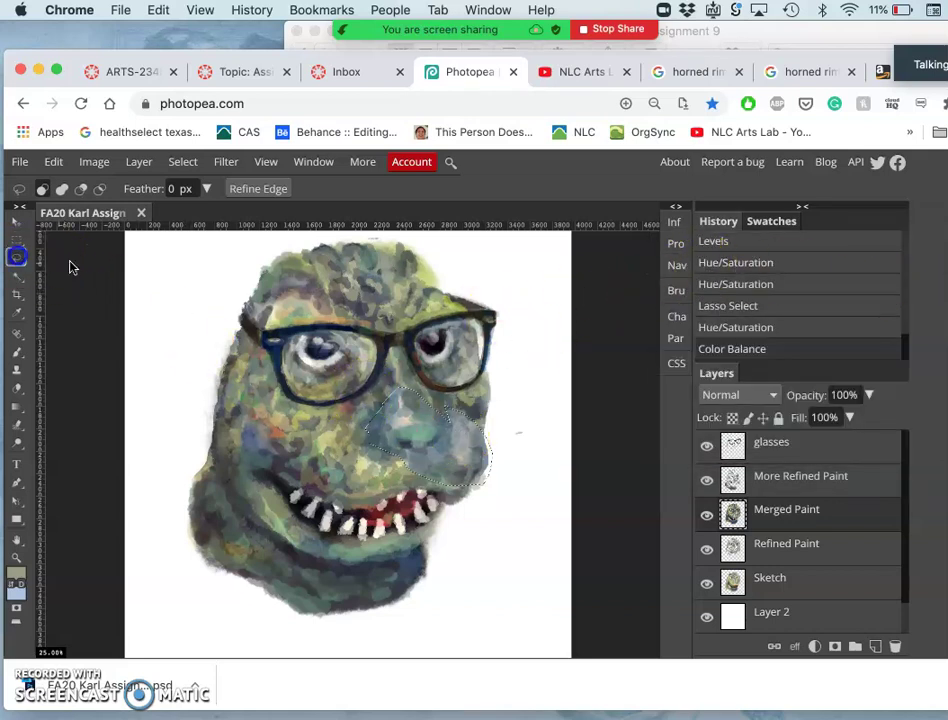
left_click(160, 311)
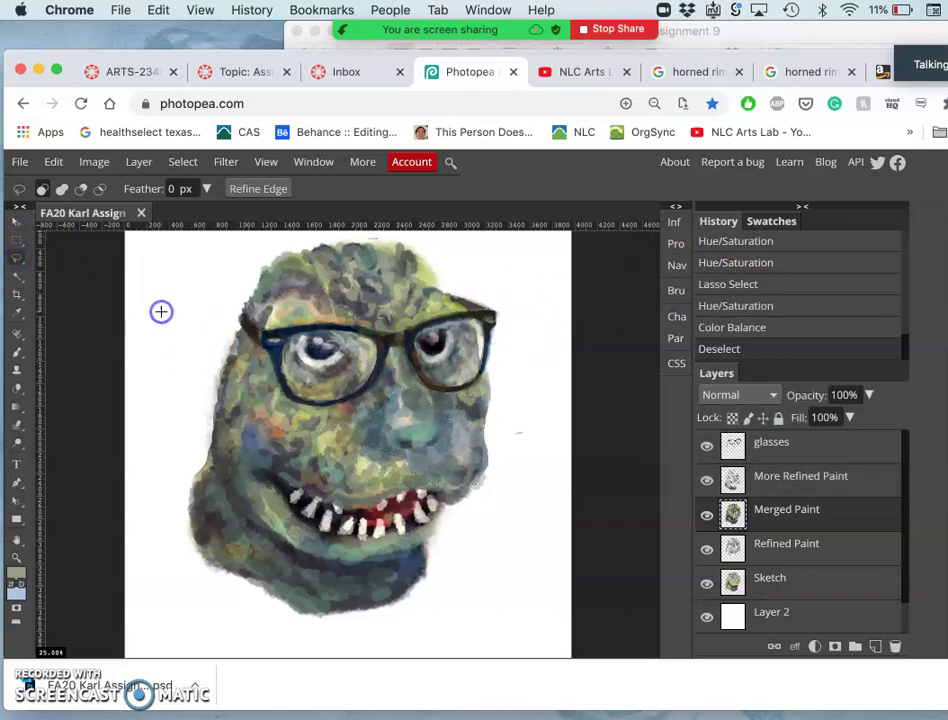
left_click(776, 479)
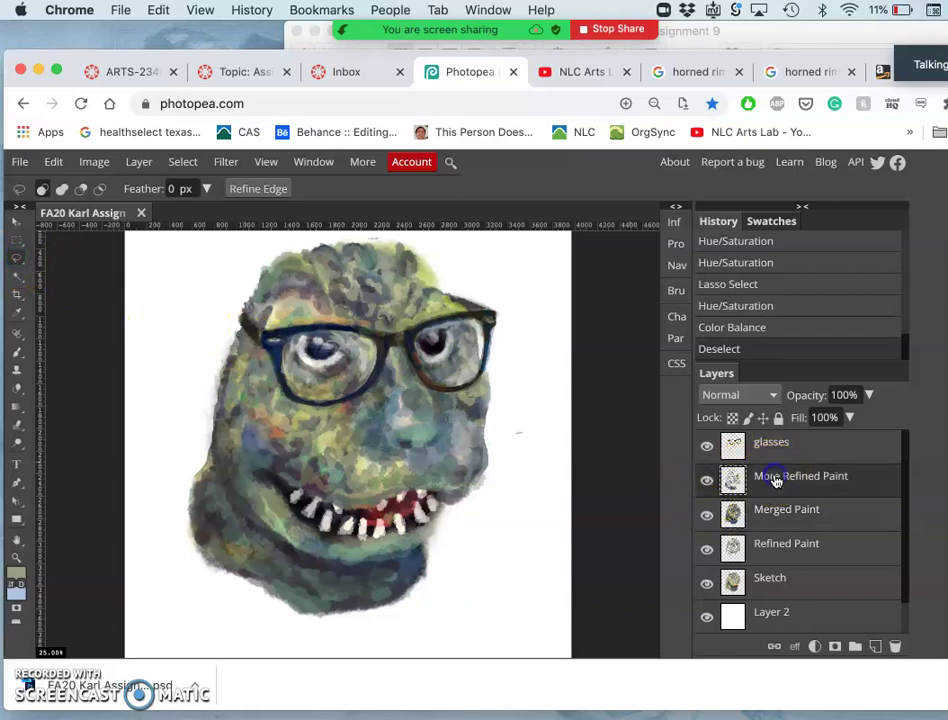
Brush faint 37% opacity strokes around the mouth, snout and left cheek
left_click(17, 355)
left_click_drag(368, 458, 362, 482)
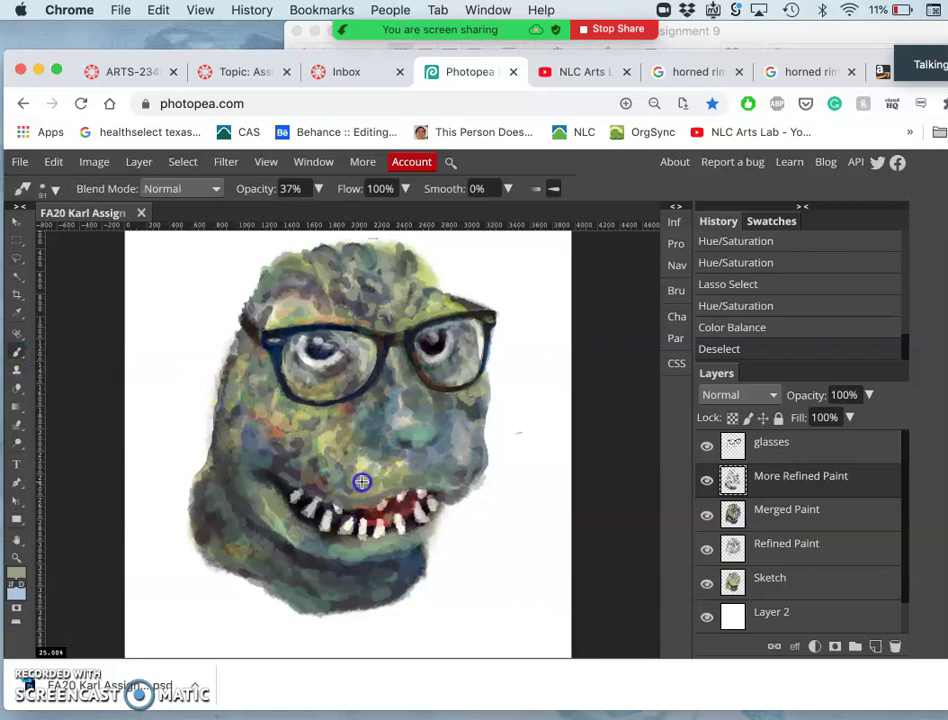
mouse_move(421, 434)
left_mouse_down()
mouse_move(410, 434)
mouse_move(423, 427)
mouse_move(406, 416)
mouse_move(412, 399)
left_mouse_up()
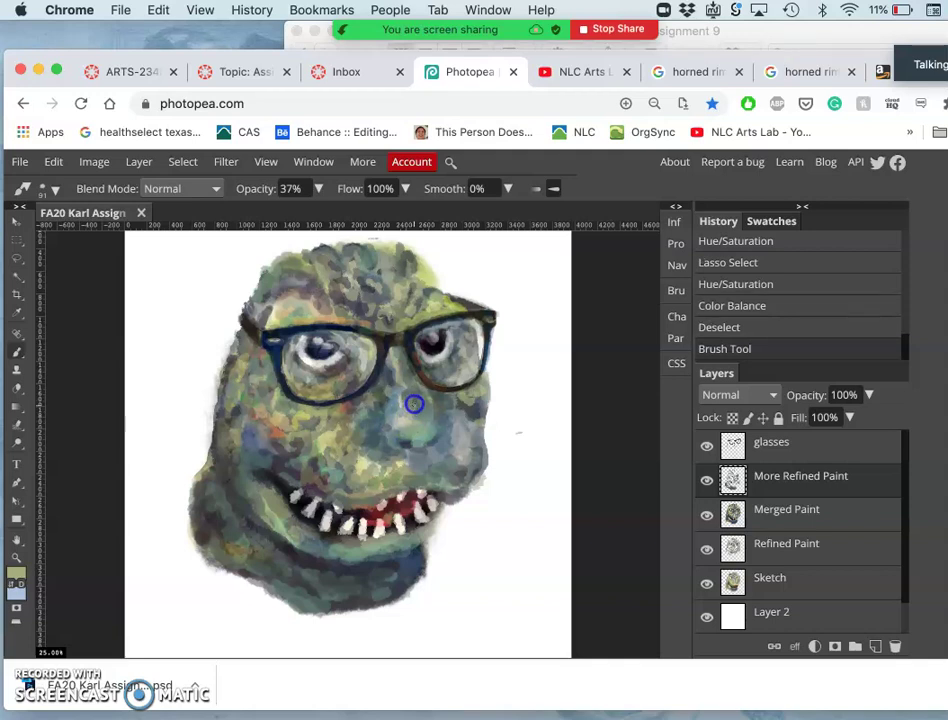
left_click_drag(372, 504, 313, 468)
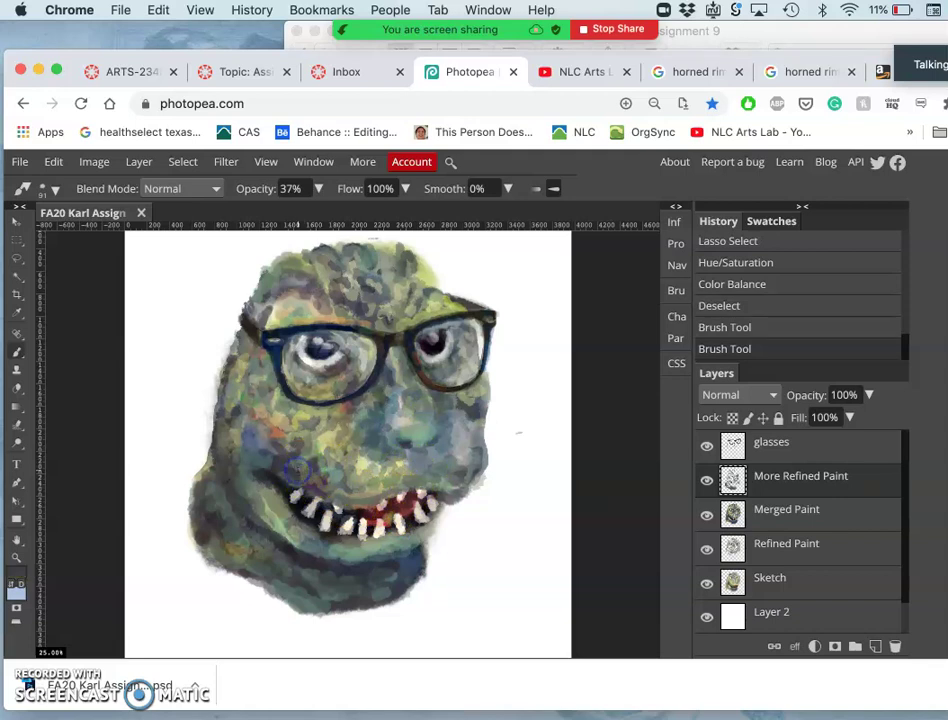
left_click_drag(297, 470, 318, 451)
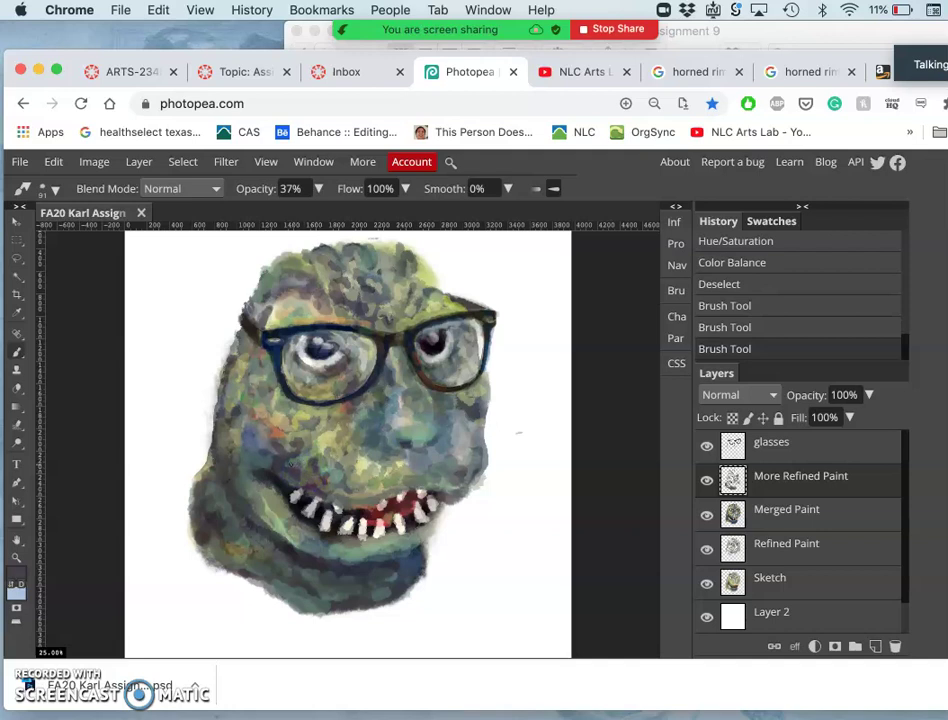
left_click_drag(314, 492, 277, 481)
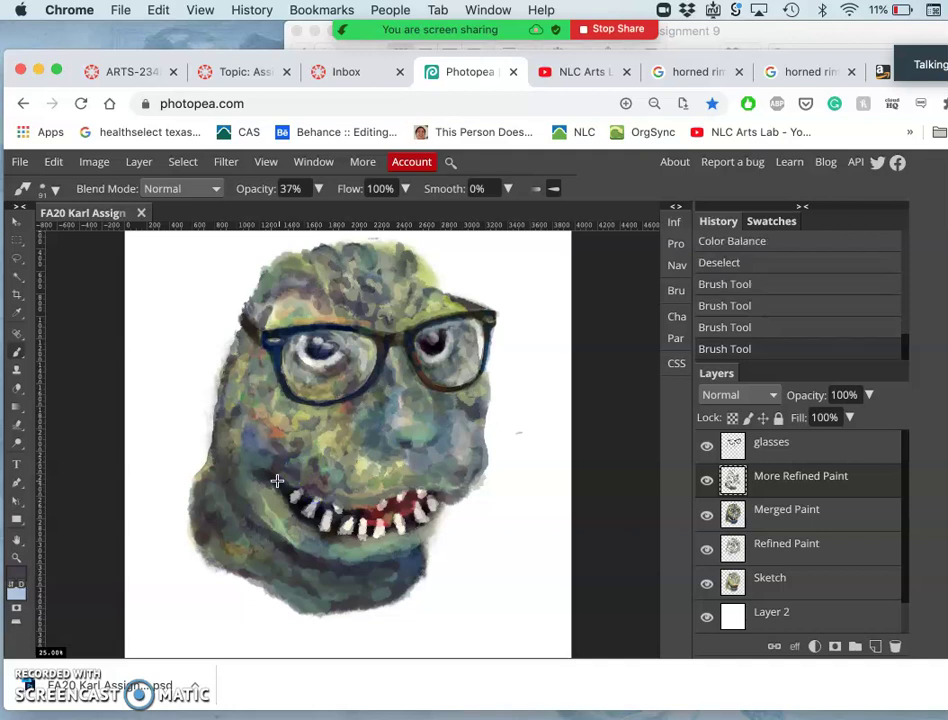
Add faint strokes near the nose and soften the right cheek
left_click_drag(423, 427, 412, 433)
left_click_drag(412, 404, 415, 395)
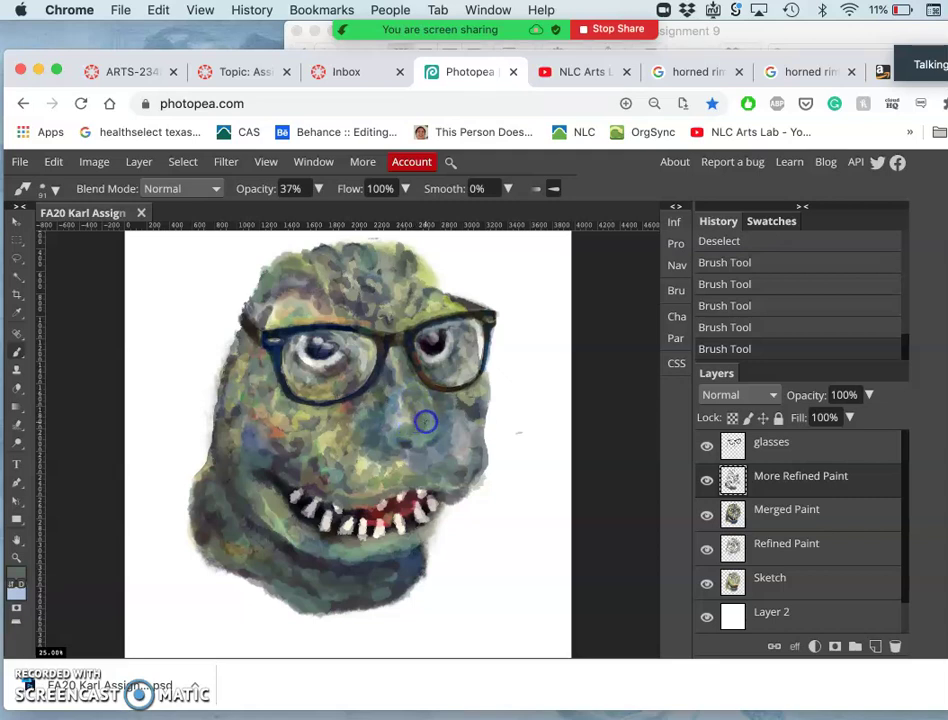
mouse_move(425, 421)
left_mouse_down()
mouse_move(441, 450)
mouse_move(410, 419)
left_mouse_up()
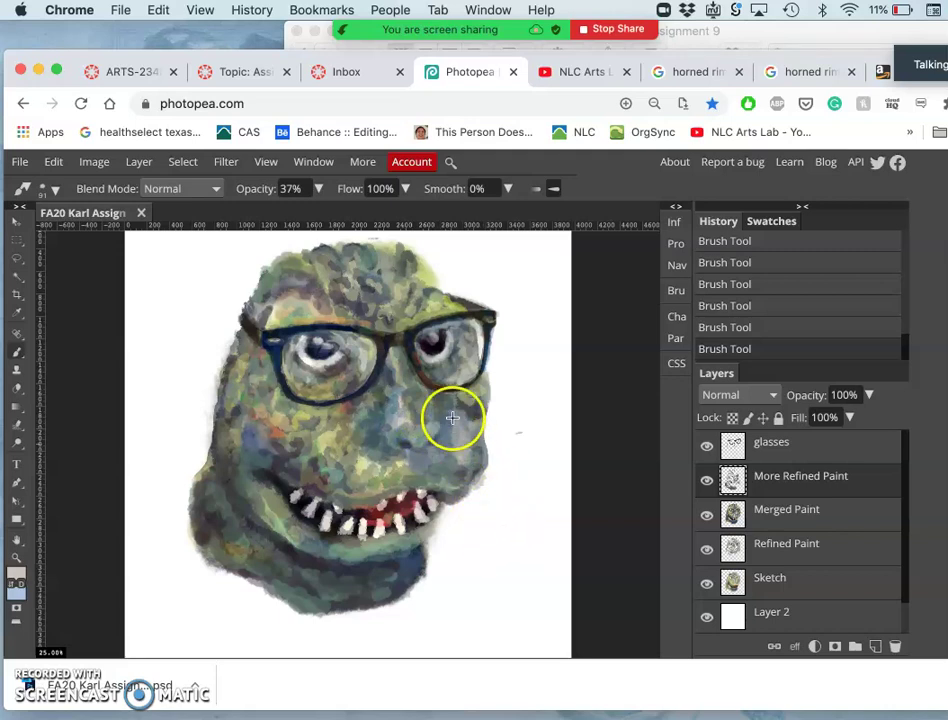
left_click(444, 404)
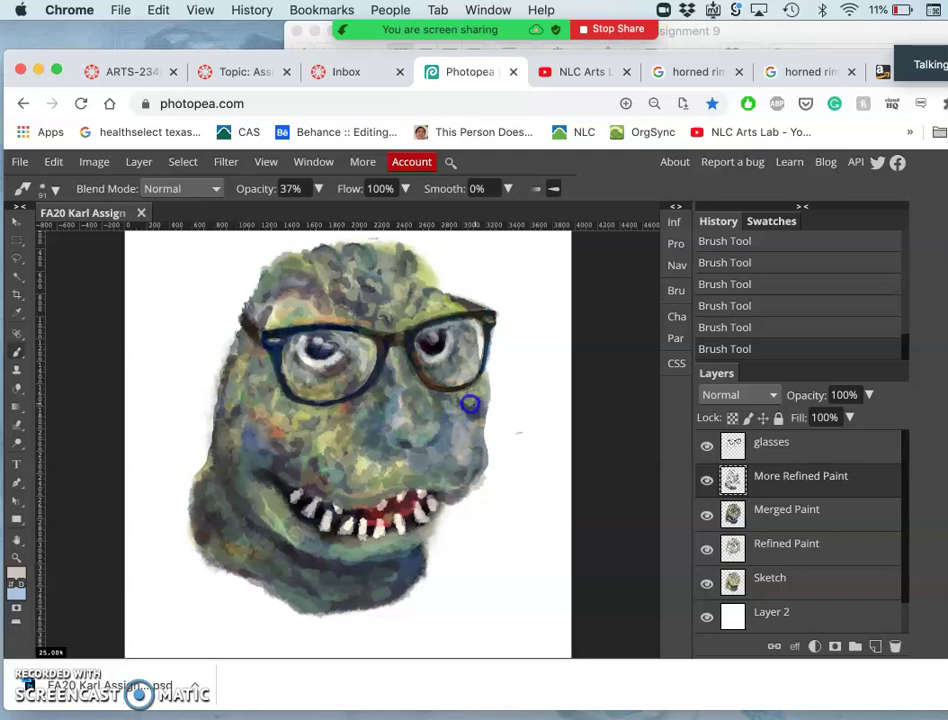
mouse_move(470, 404)
left_mouse_down()
mouse_move(482, 404)
mouse_move(470, 415)
mouse_move(480, 415)
left_mouse_up()
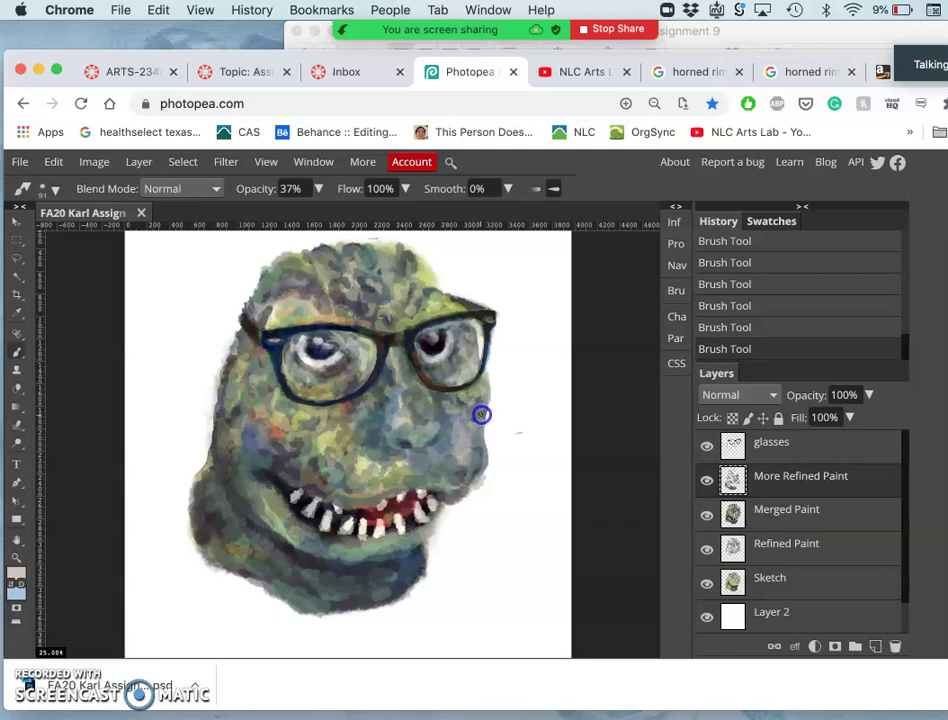
Paint faint strokes along the mouth, sampling the cheek's green to finish beside it
left_click(345, 476)
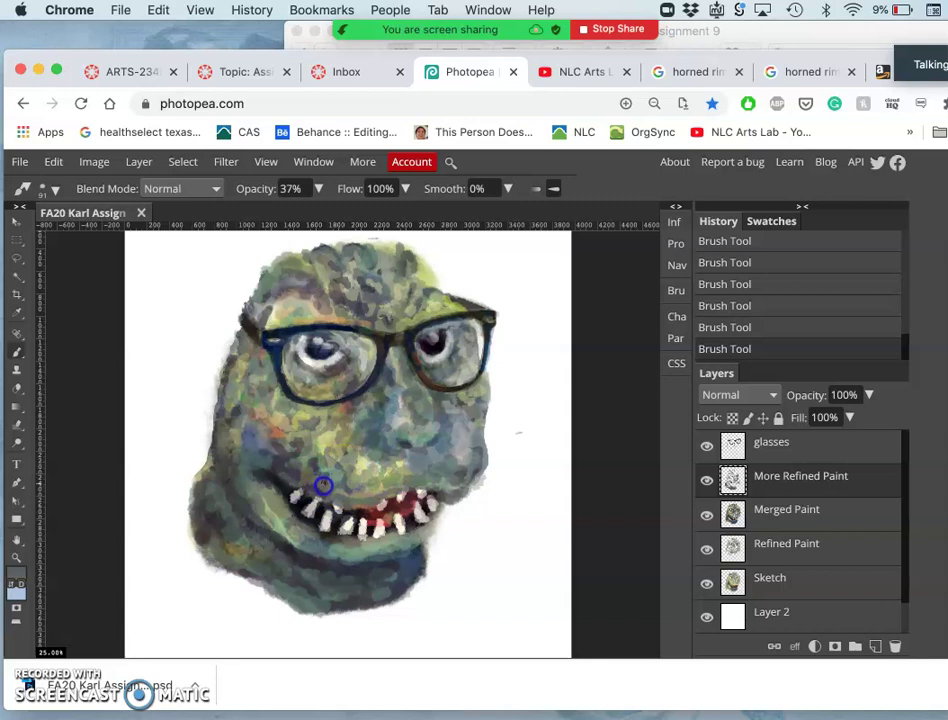
mouse_move(322, 488)
left_mouse_down()
mouse_move(333, 471)
mouse_move(322, 486)
left_mouse_up()
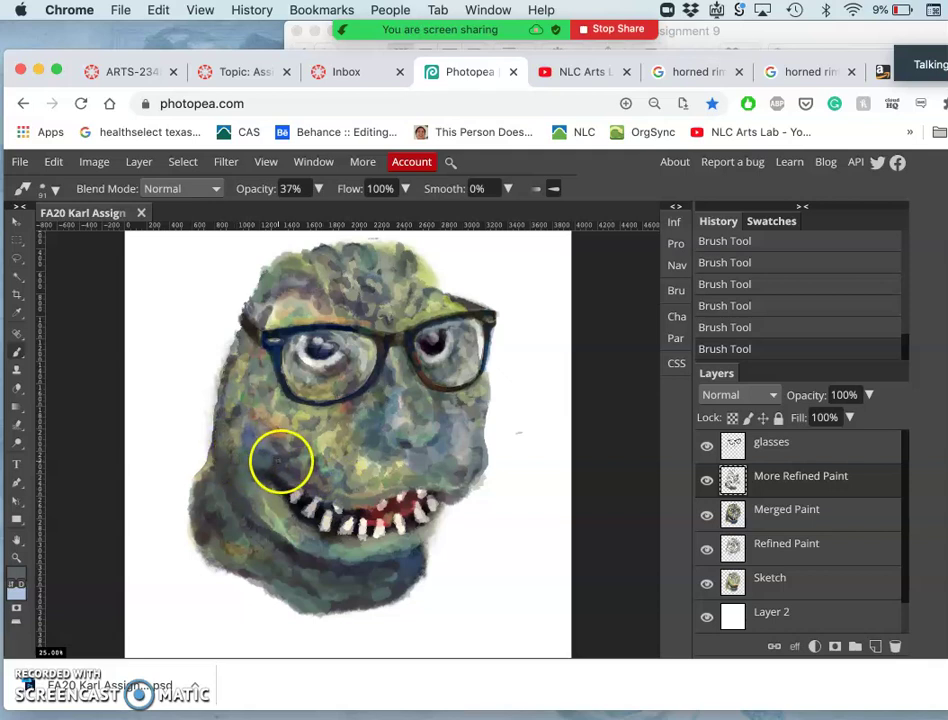
mouse_move(280, 462)
left_mouse_down()
mouse_move(278, 470)
mouse_move(300, 458)
left_mouse_up()
left_click(222, 340, "alt")
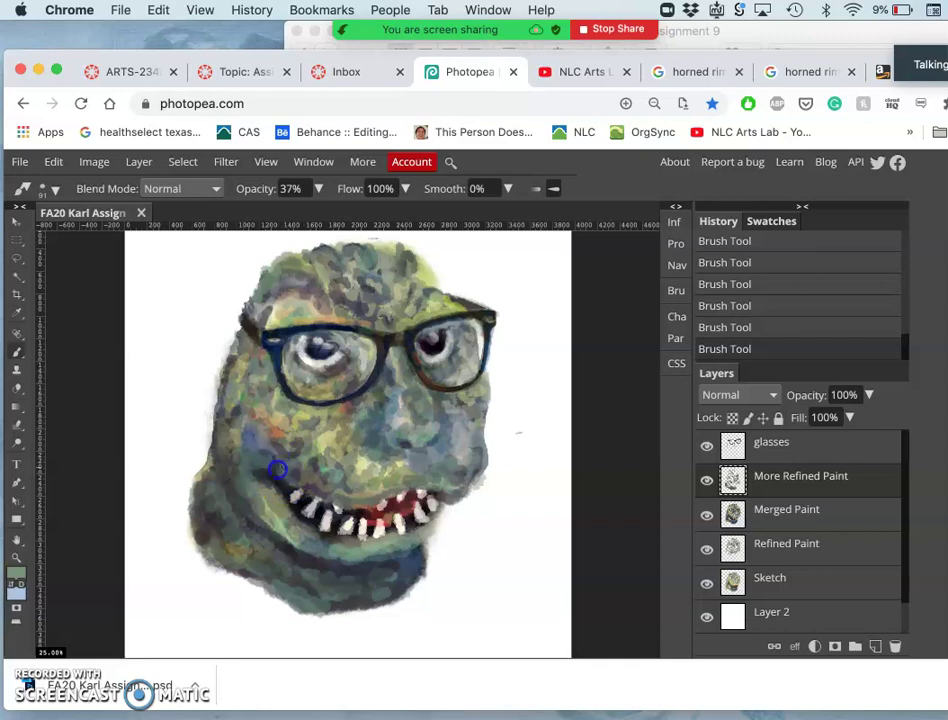
left_click_drag(276, 470, 345, 478)
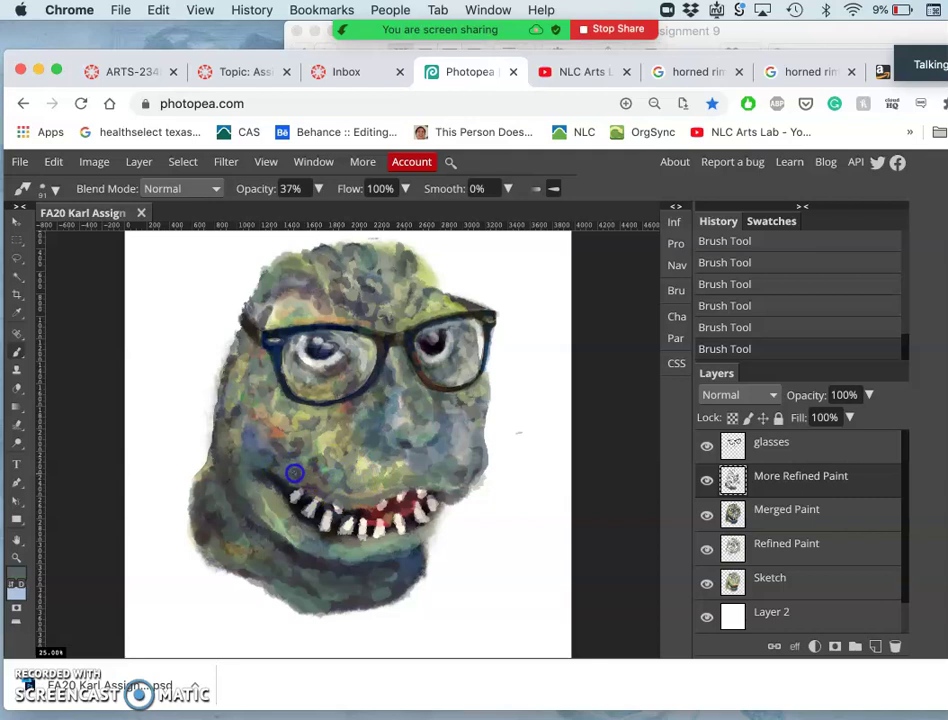
Blend soft green strokes near the nose, across the right cheek and mouth corner
left_click_drag(296, 467, 300, 465)
mouse_move(355, 413)
left_mouse_down()
mouse_move(337, 464)
mouse_move(292, 457)
left_mouse_up()
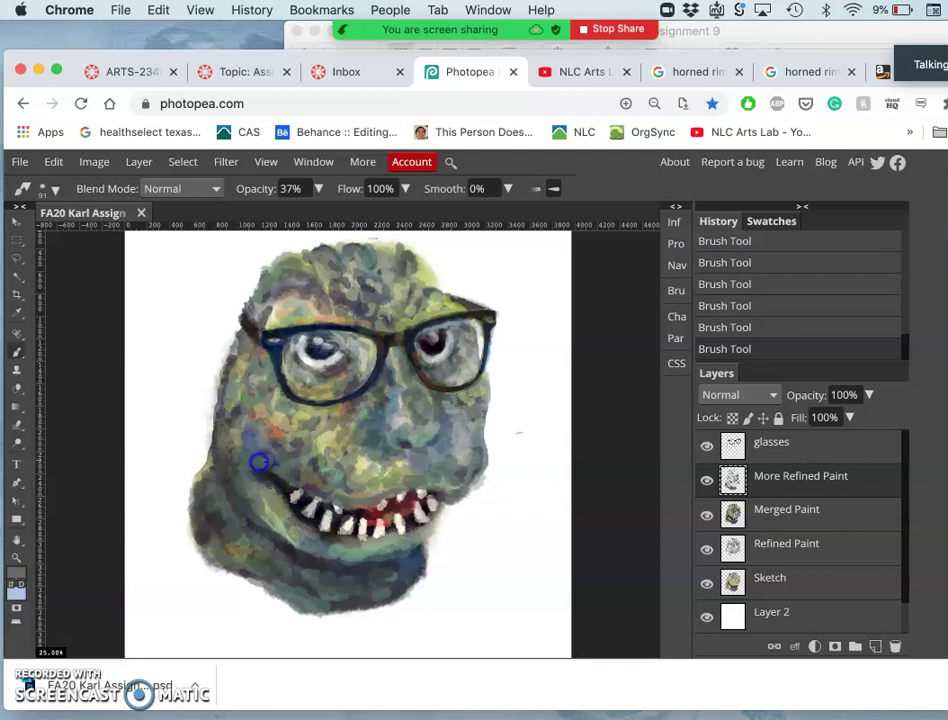
left_click_drag(256, 468, 258, 466)
mouse_move(368, 455)
left_mouse_down()
mouse_move(362, 470)
mouse_move(360, 457)
mouse_move(393, 466)
left_mouse_up()
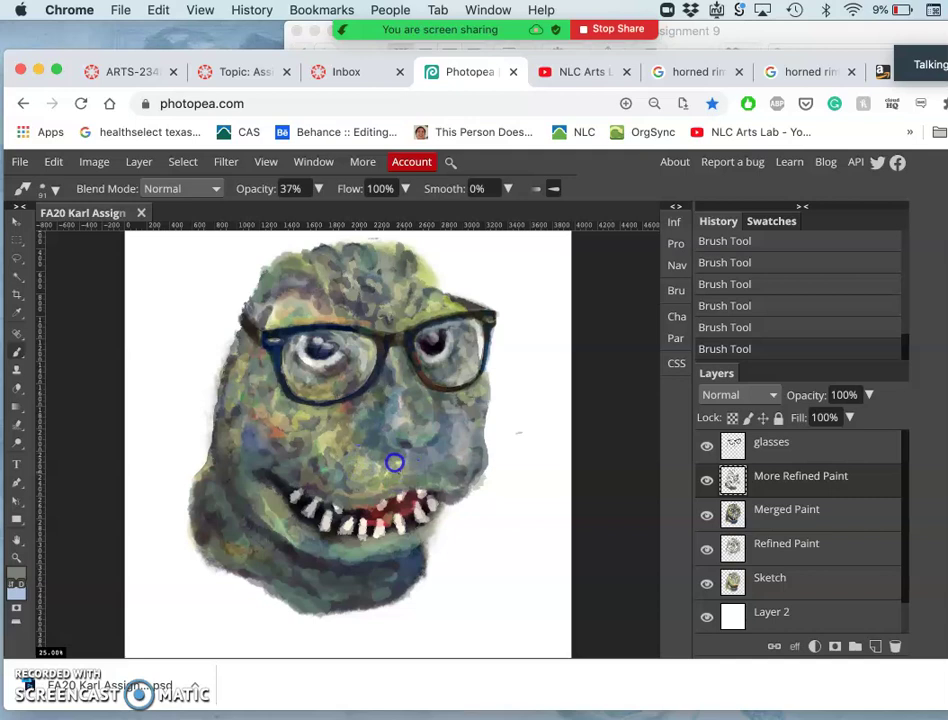
mouse_move(445, 492)
left_mouse_down()
mouse_move(457, 491)
mouse_move(451, 446)
left_mouse_up()
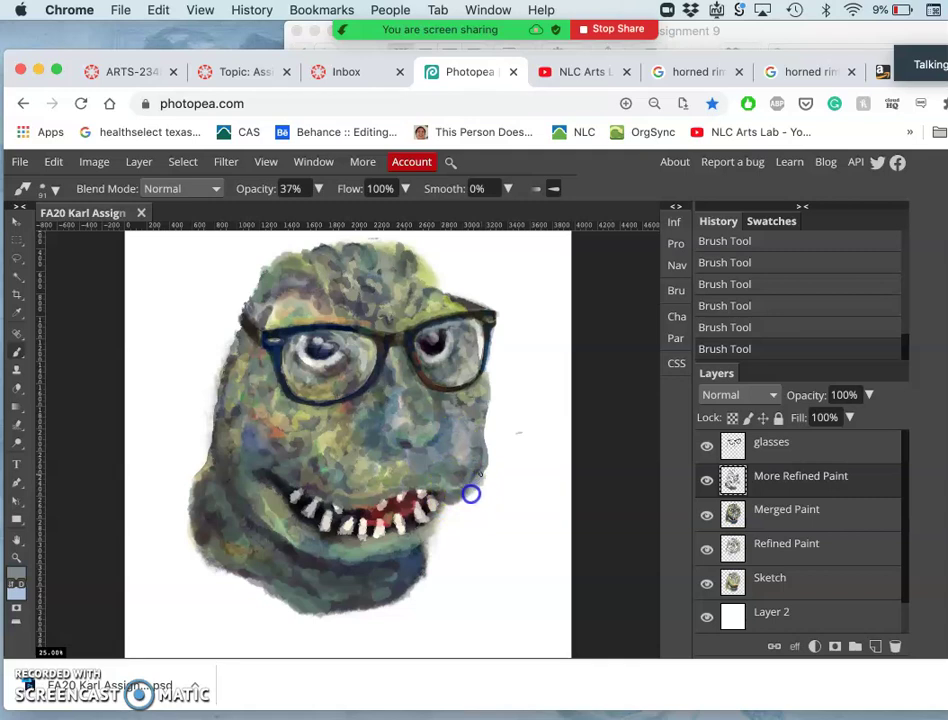
left_click_drag(465, 491, 446, 495)
Sample cheek green and paint the glasses arm to the temple, left-edge notch and jawline
left_click(474, 407, "alt")
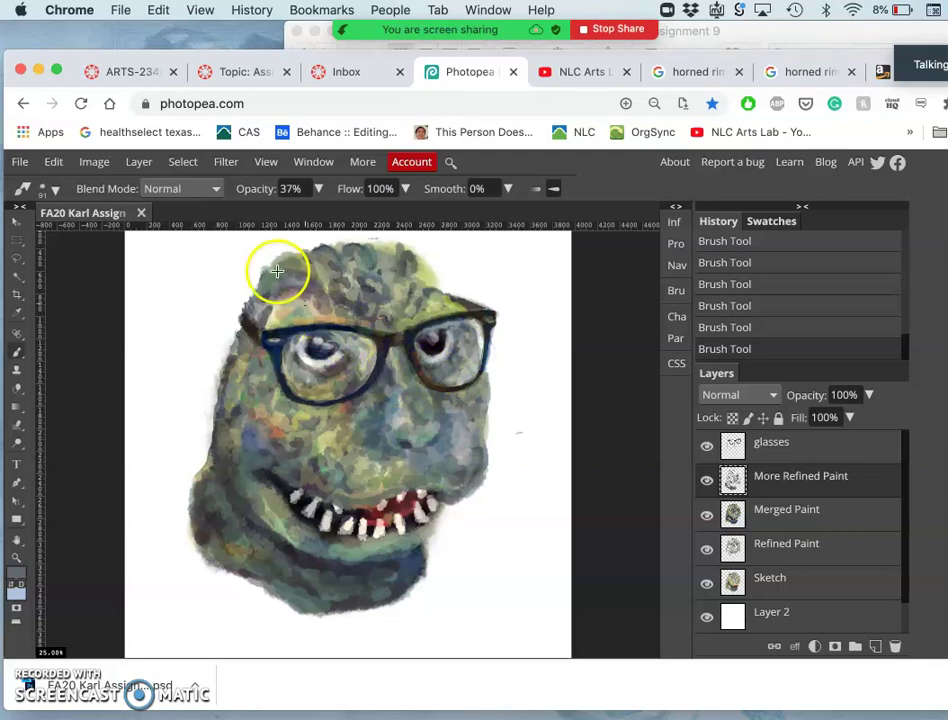
mouse_move(259, 317)
left_mouse_down()
mouse_move(250, 328)
mouse_move(262, 327)
left_mouse_up()
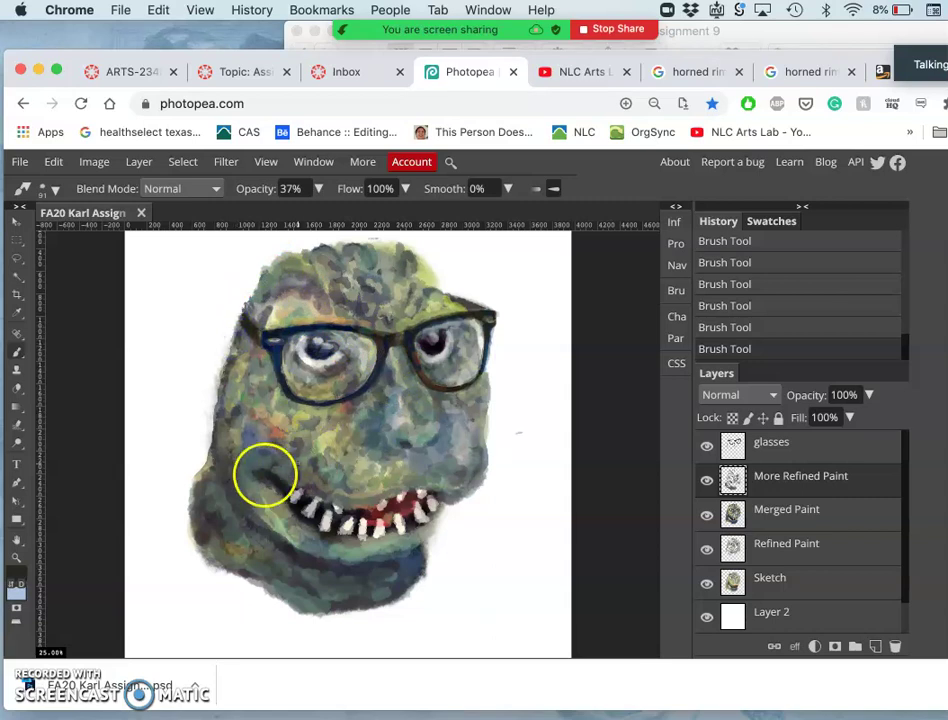
mouse_move(215, 453)
left_mouse_down()
mouse_move(228, 398)
mouse_move(218, 461)
mouse_move(212, 478)
mouse_move(201, 457)
mouse_move(199, 474)
mouse_move(214, 462)
mouse_move(202, 474)
left_mouse_up()
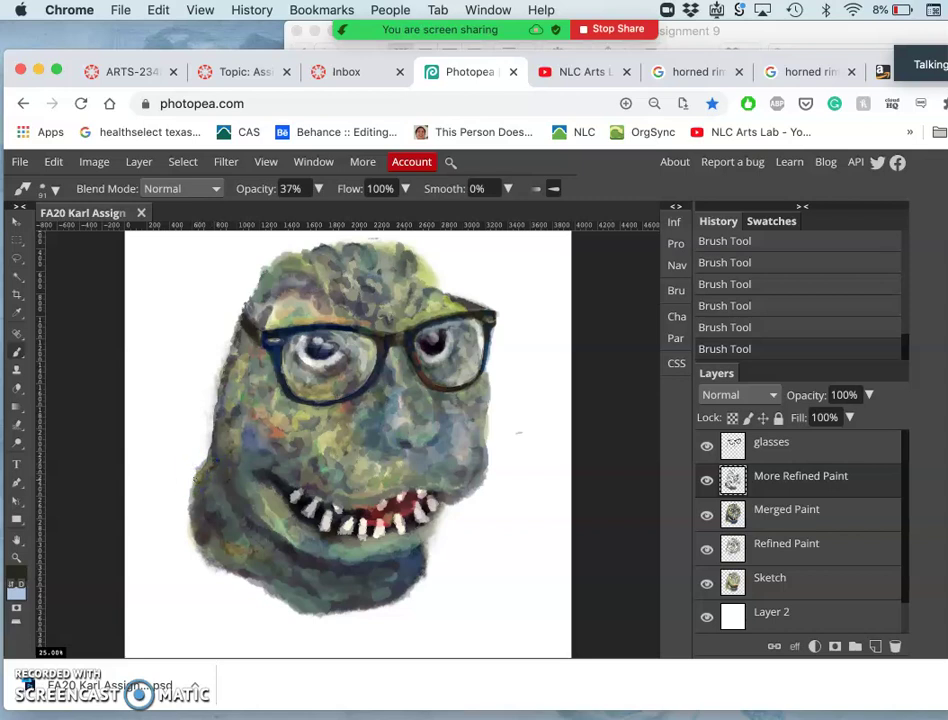
left_click_drag(288, 527, 281, 537)
left_click(355, 445)
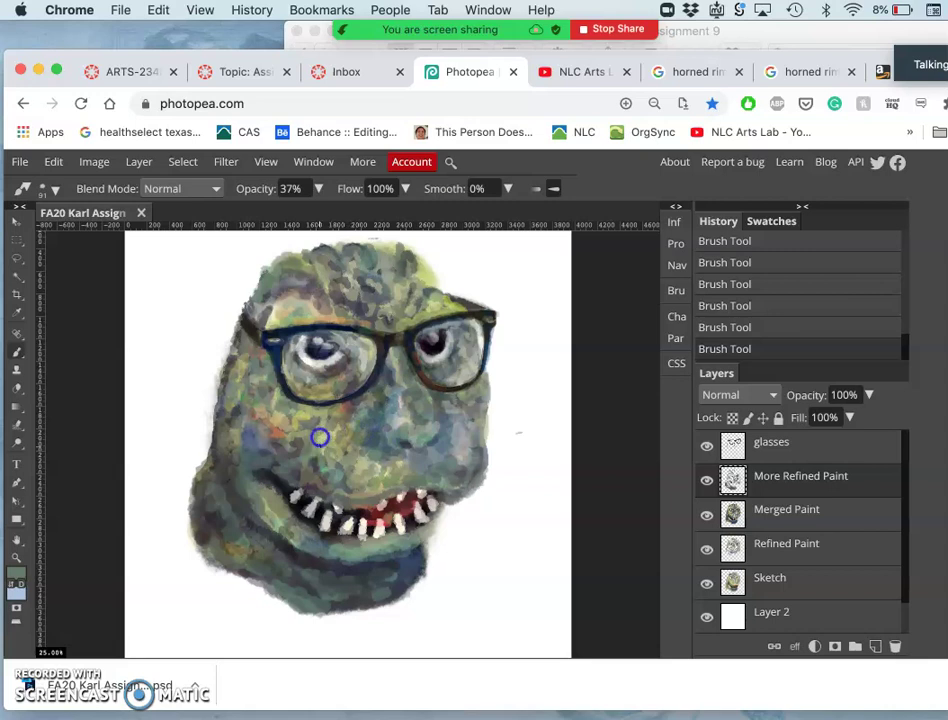
Dab the cheek and mouth corner, then sample the teeth's near-white and dab the teeth
left_click(319, 435)
left_click(305, 461)
left_click(373, 538, "alt")
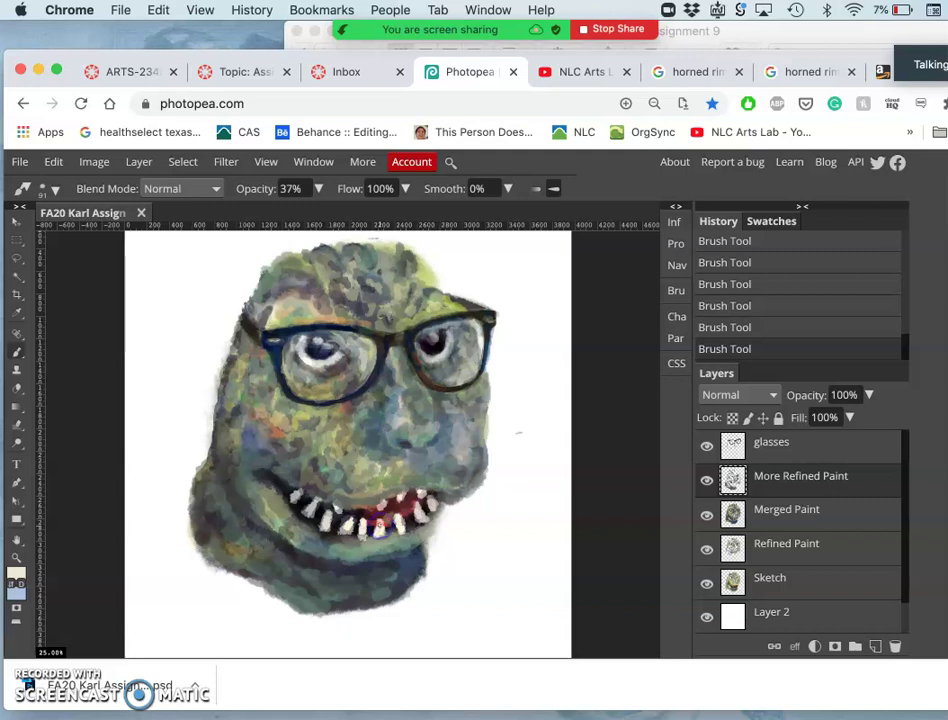
left_click(378, 534)
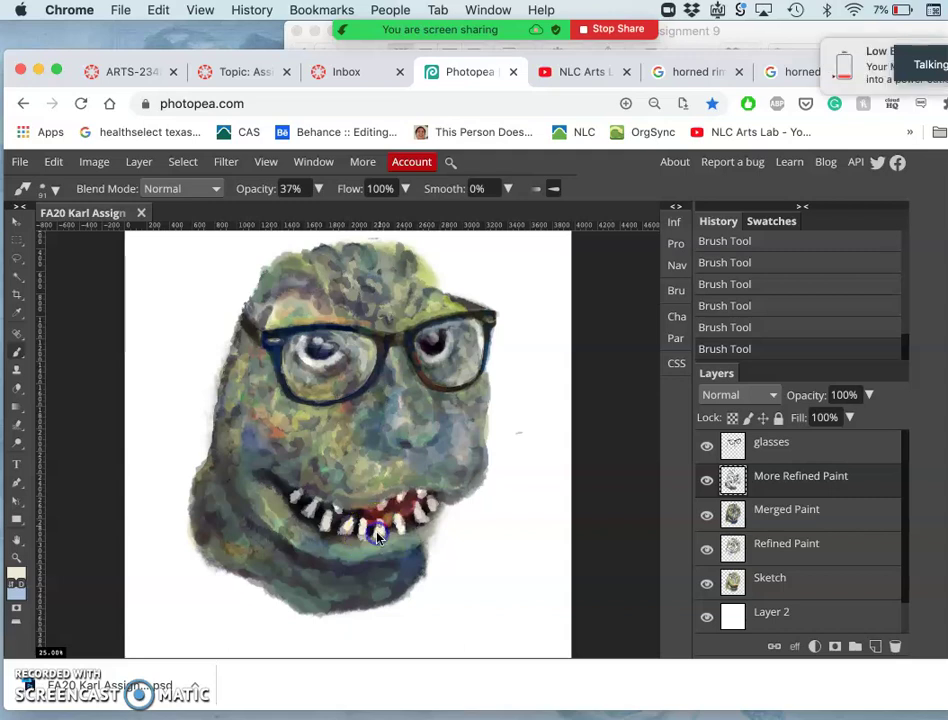
left_click(381, 531)
Add near-white dabs on the lower teeth and lip, then sweep a faint stroke up the cheek
left_click(413, 508)
left_click(364, 542)
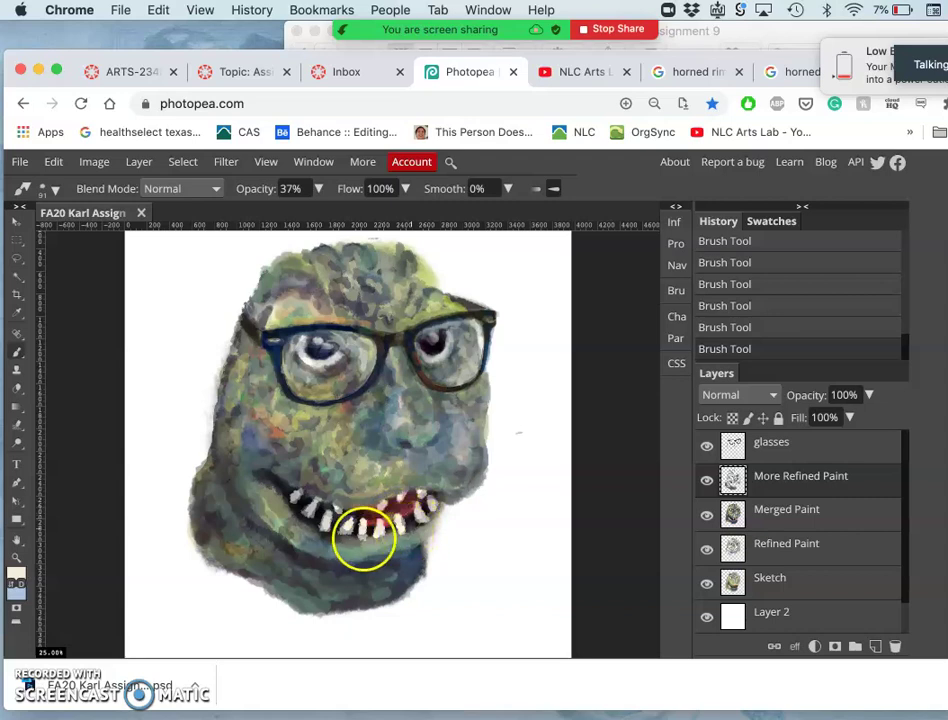
left_click(385, 525)
left_click(286, 514)
mouse_move(286, 514)
left_mouse_down()
mouse_move(294, 433)
mouse_move(316, 356)
mouse_move(369, 352)
mouse_move(415, 328)
mouse_move(449, 346)
mouse_move(437, 280)
mouse_move(411, 313)
mouse_move(313, 335)
mouse_move(415, 250)
mouse_move(459, 248)
mouse_move(202, 365)
mouse_move(466, 320)
mouse_move(315, 397)
mouse_move(366, 370)
mouse_move(325, 347)
mouse_move(143, 330)
mouse_move(279, 350)
mouse_move(438, 341)
mouse_move(460, 320)
left_mouse_up()
Zoom in and step back in History to remove the last strokes on the right lens
scroll(460, 323, "down", 2)
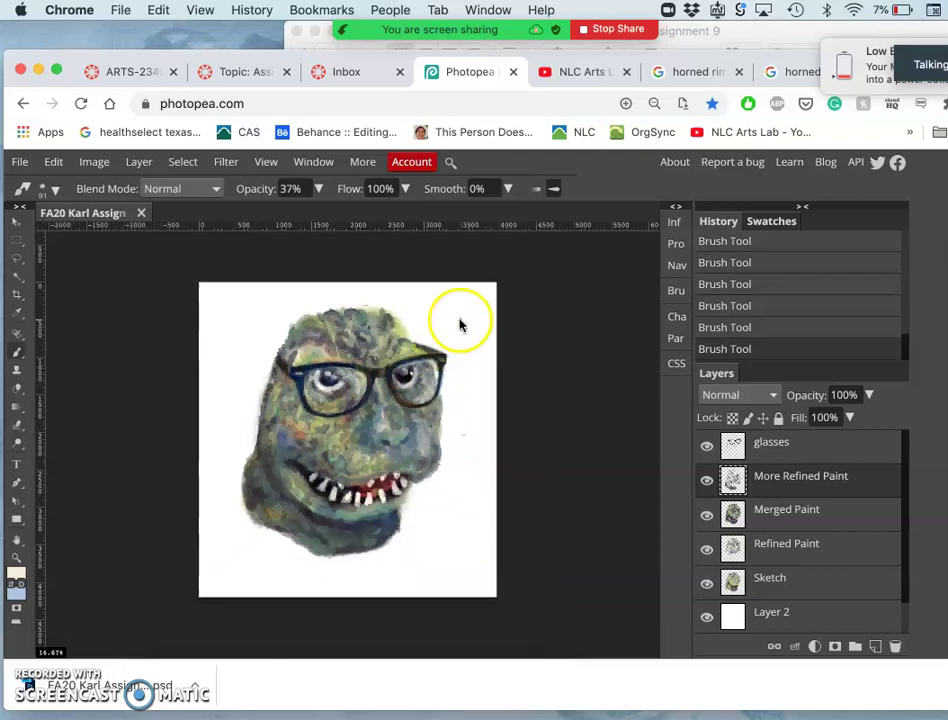
scroll(460, 323, "up", 5)
scroll(460, 323, "up", 3)
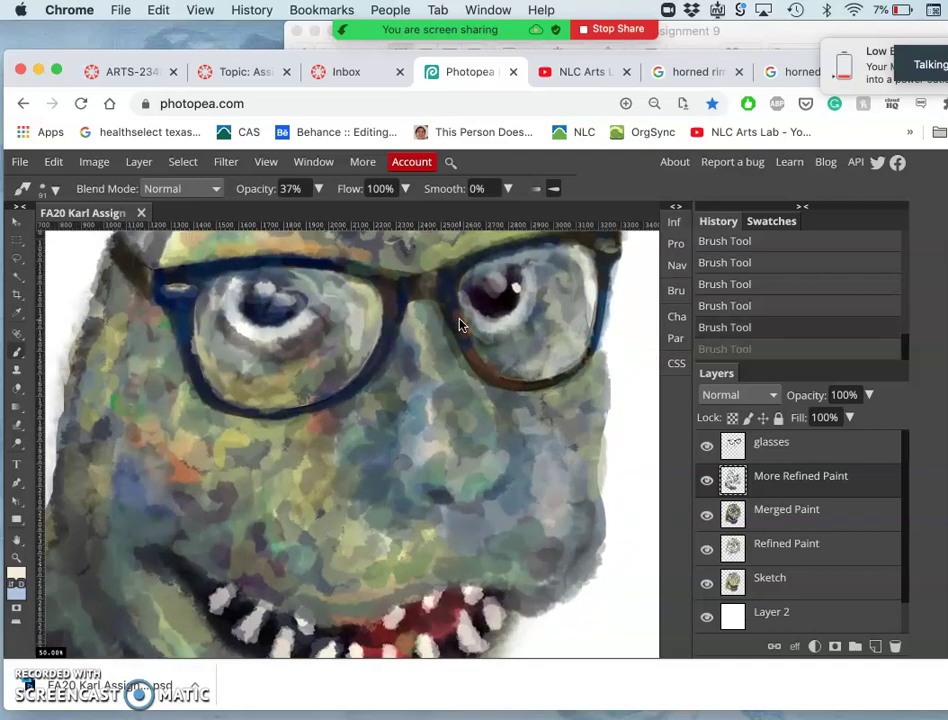
left_click(766, 274)
left_click(741, 262)
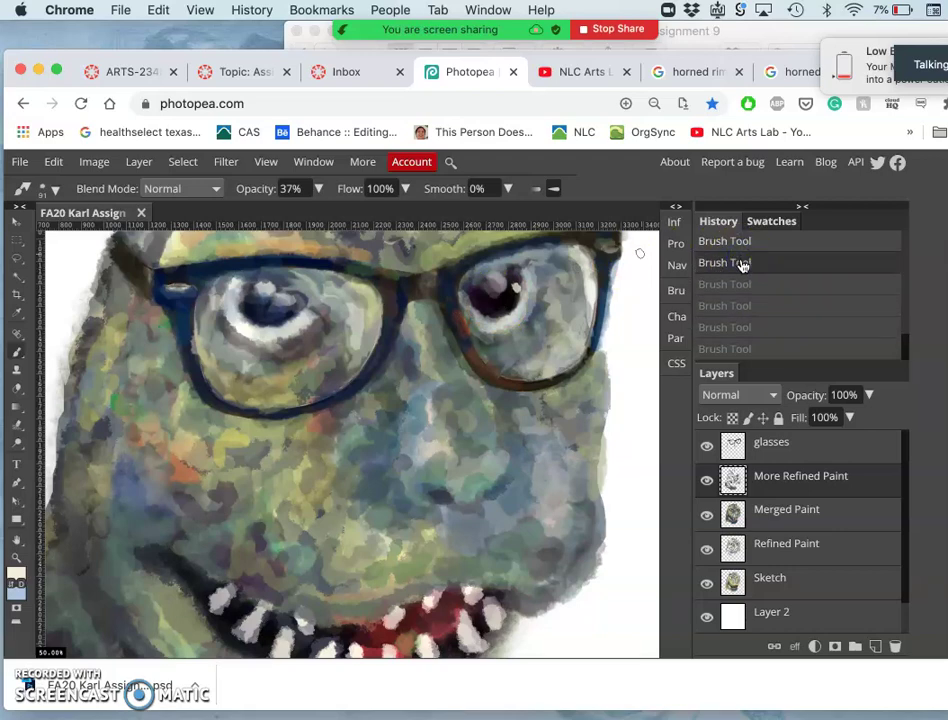
scroll(742, 265, "down", 1)
left_click(730, 275)
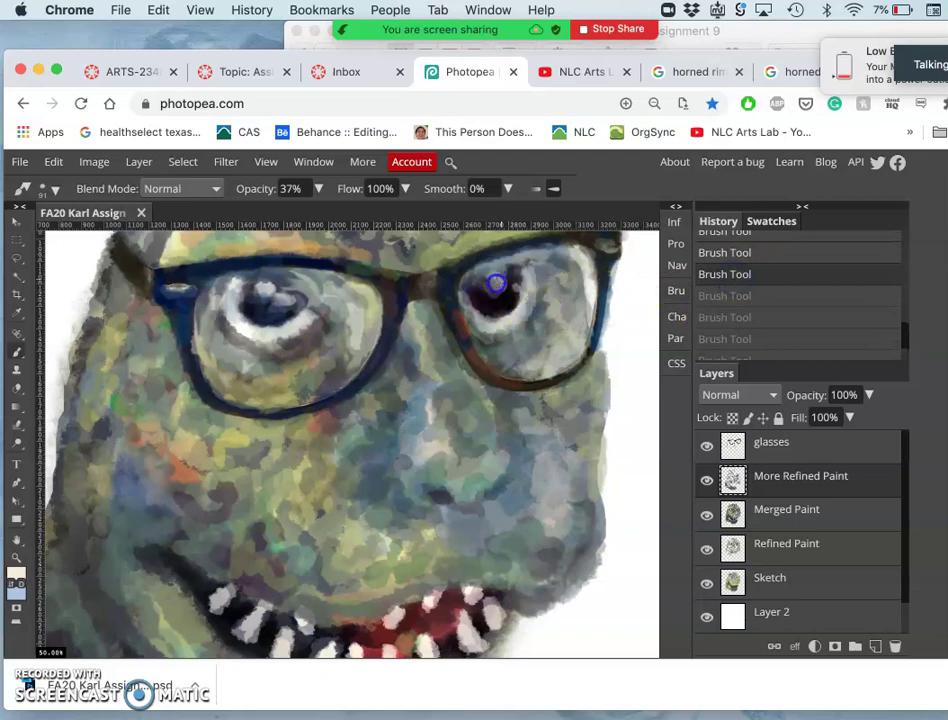
Paint a fresh stroke on the right lens, undo and redo it, then zoom out
left_click_drag(494, 277, 508, 275)
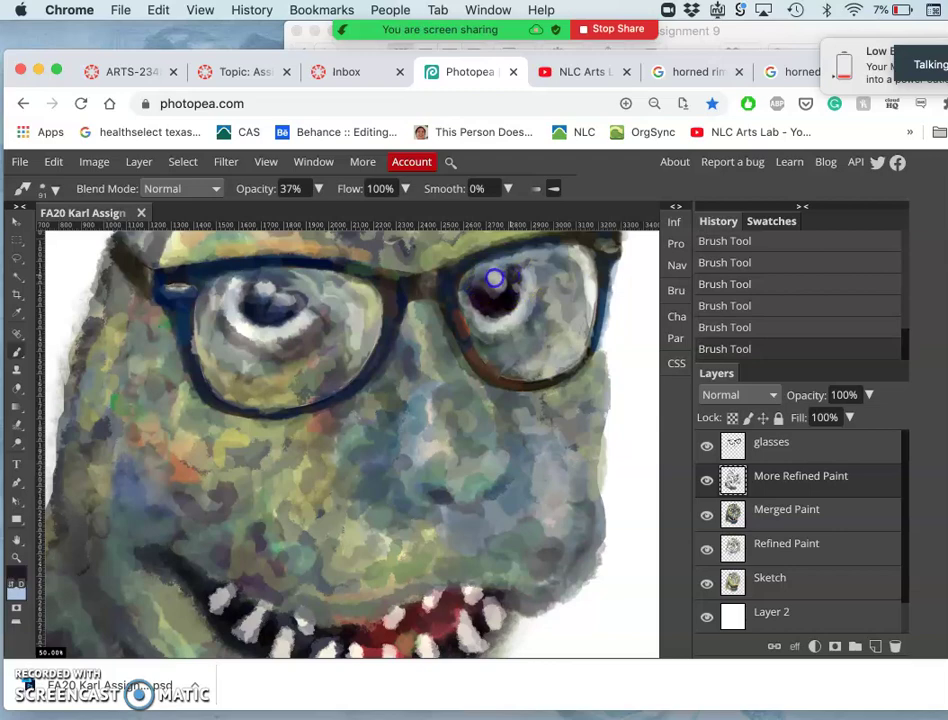
key("super+z")
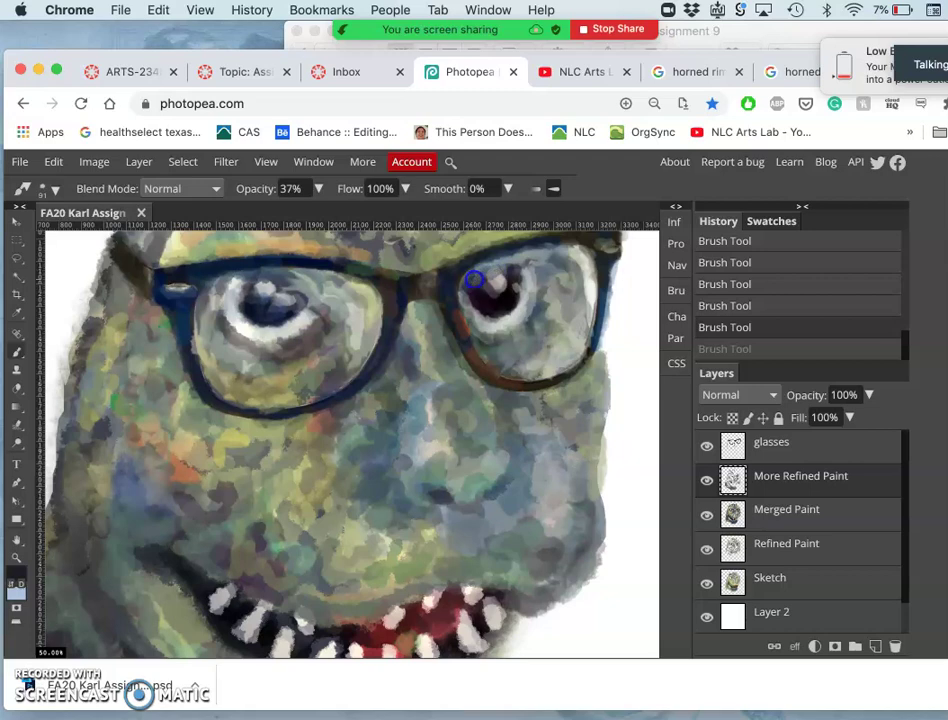
key("super+shift+z")
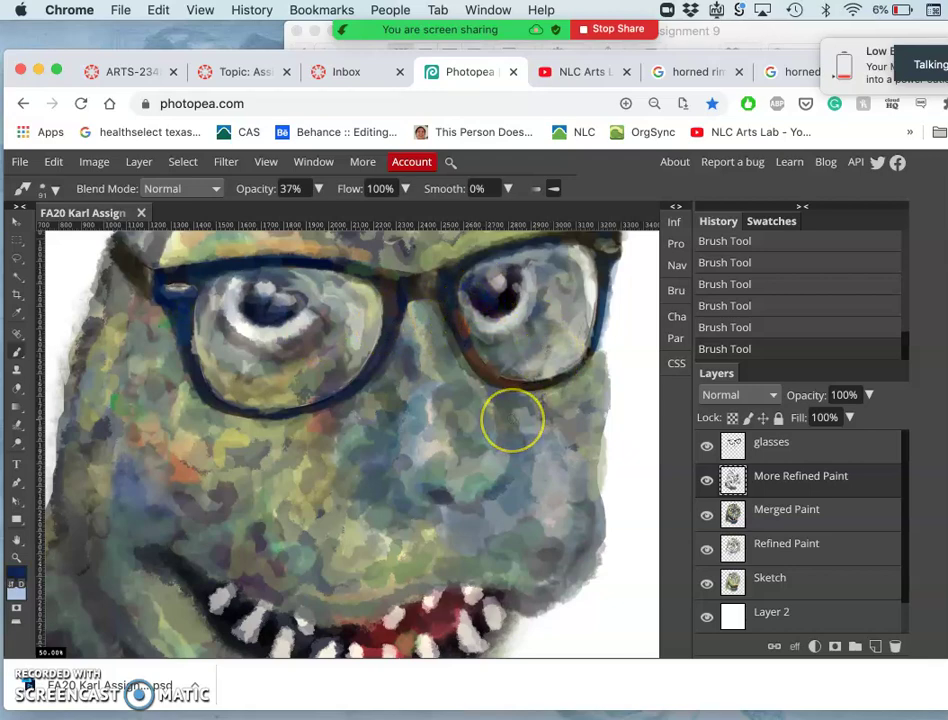
key("super+minus")
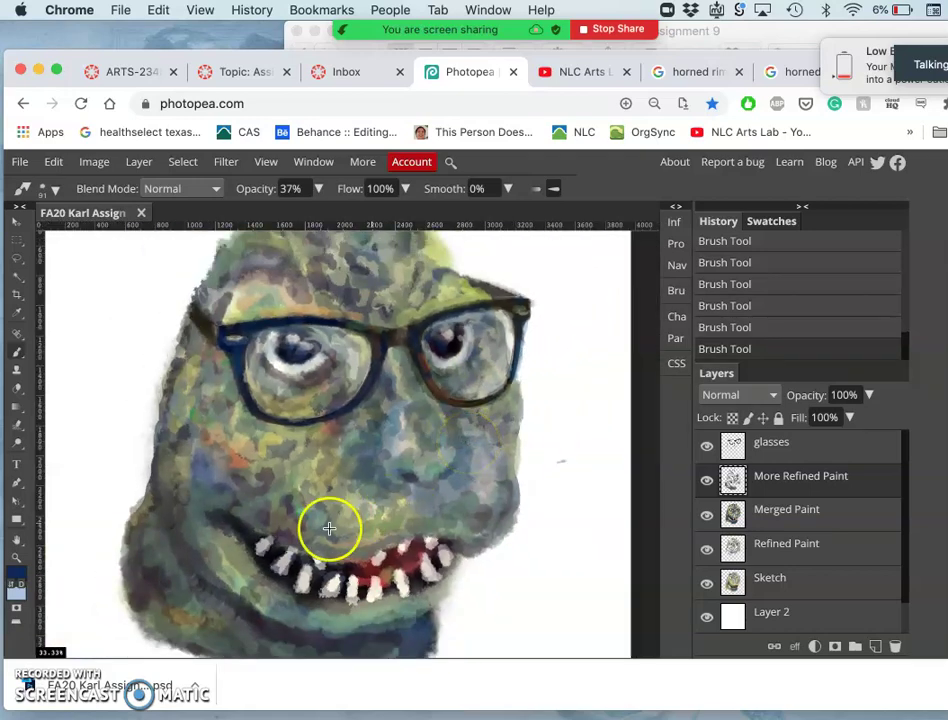
Sample the cheek's orange and blend strokes from the cheek down along the upper lip
left_click(241, 461, "alt")
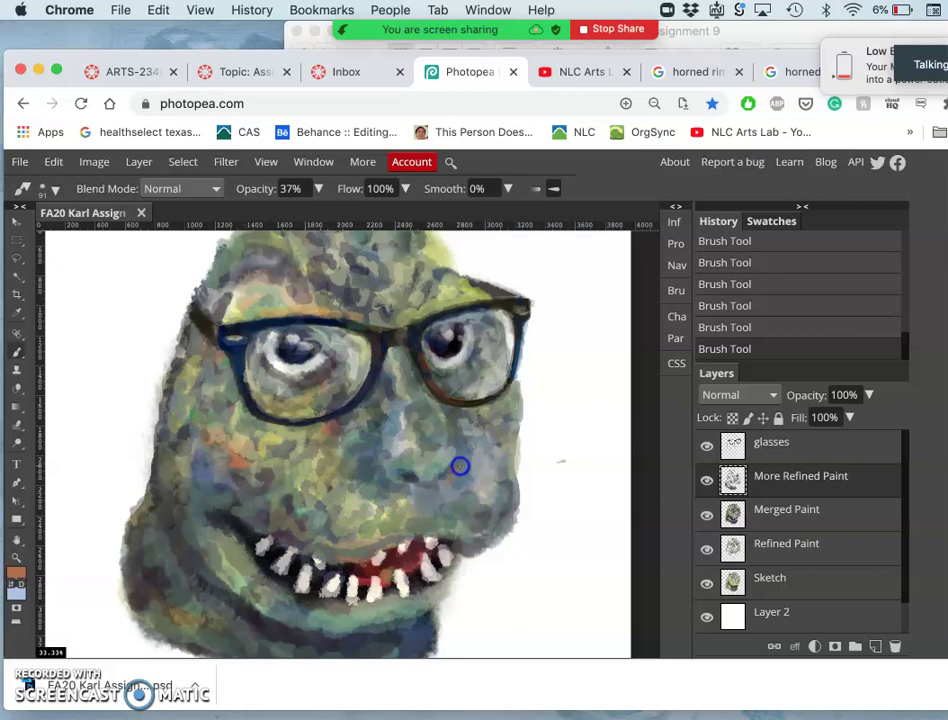
left_click_drag(475, 485, 479, 500)
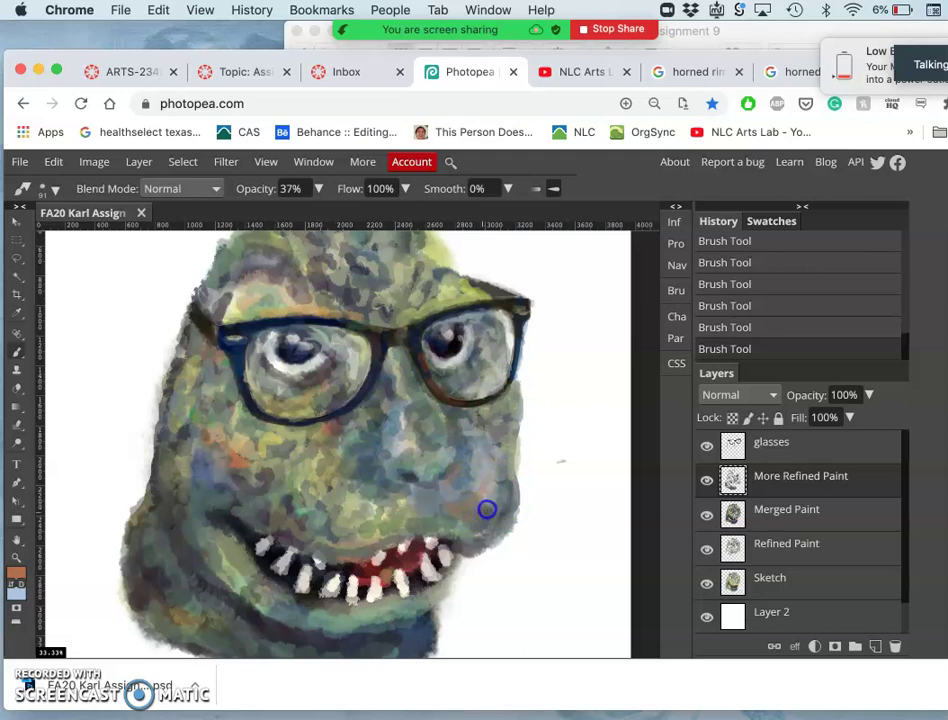
mouse_move(487, 510)
left_mouse_down()
mouse_move(493, 426)
mouse_move(495, 470)
mouse_move(443, 507)
mouse_move(418, 508)
mouse_move(418, 534)
mouse_move(293, 514)
mouse_move(466, 515)
left_mouse_up()
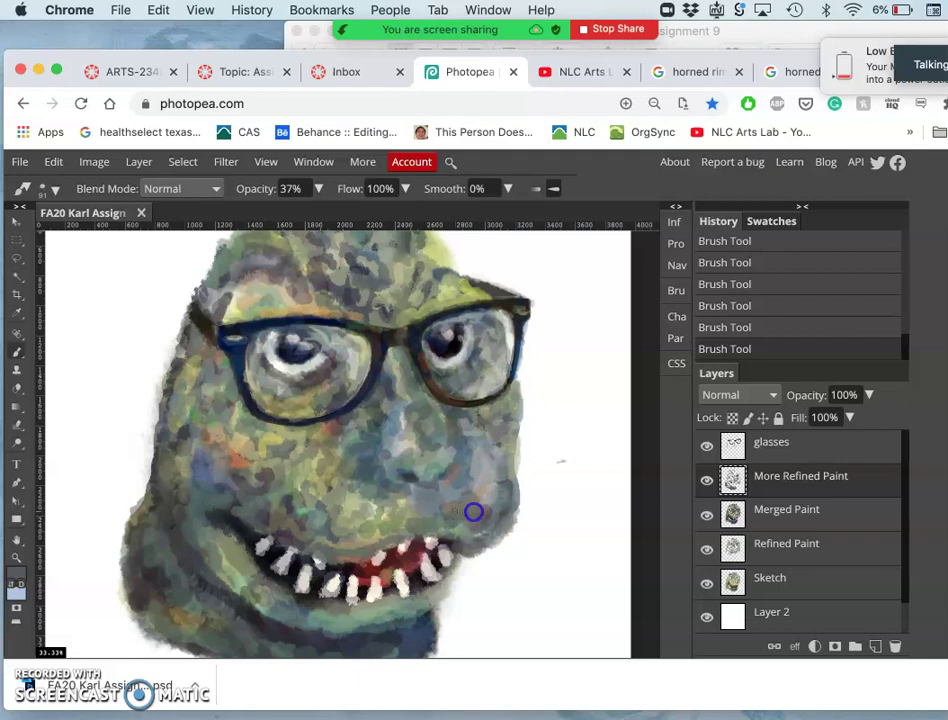
mouse_move(458, 534)
left_mouse_down()
mouse_move(436, 525)
mouse_move(412, 533)
left_mouse_up()
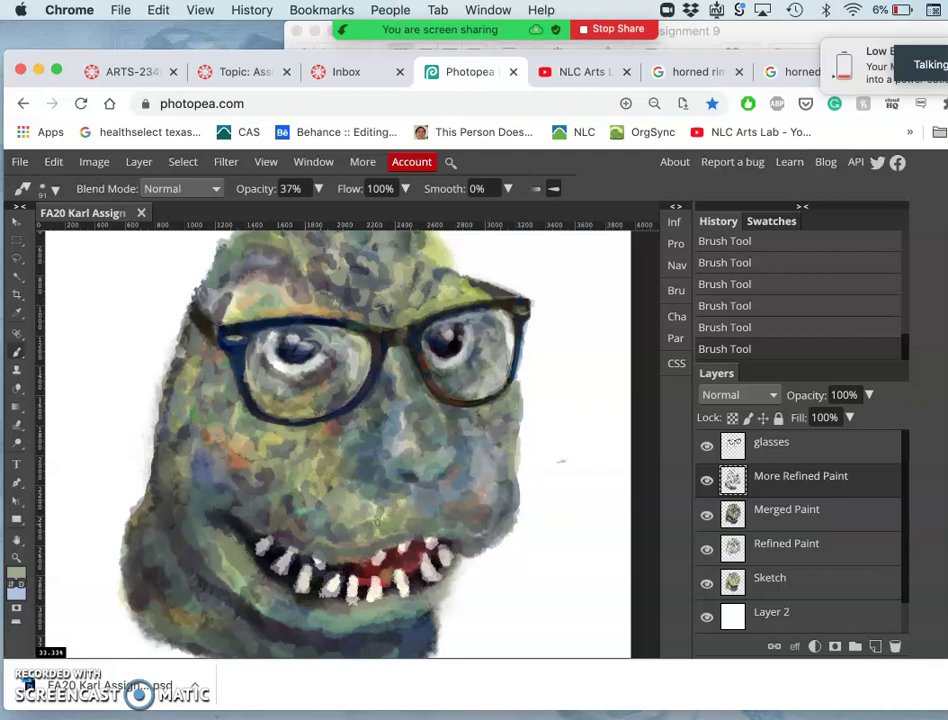
key("super+minus")
key("super+minus")
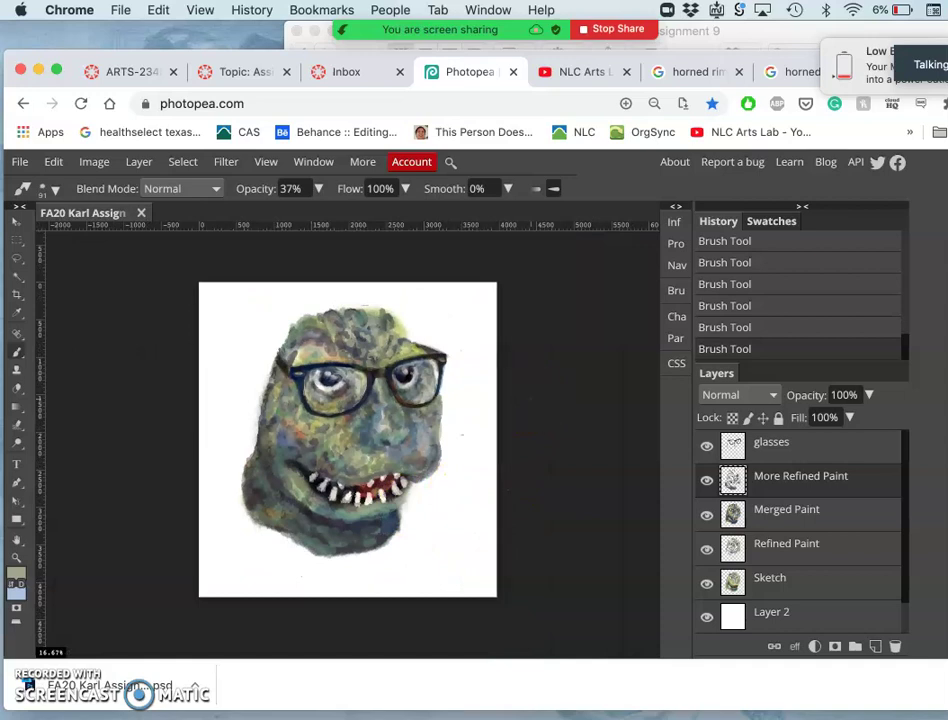
Lasso and delete the grey speck right of the face, then select Merged Paint
key("super+equal")
key("super+equal")
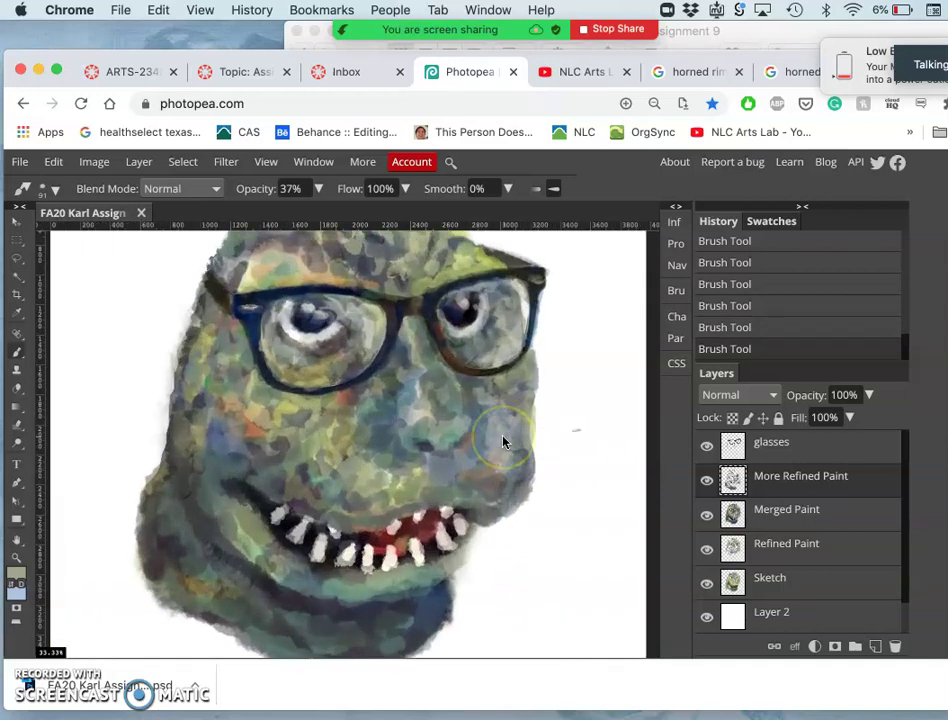
key("super+equal")
scroll(503, 441, "down", 2)
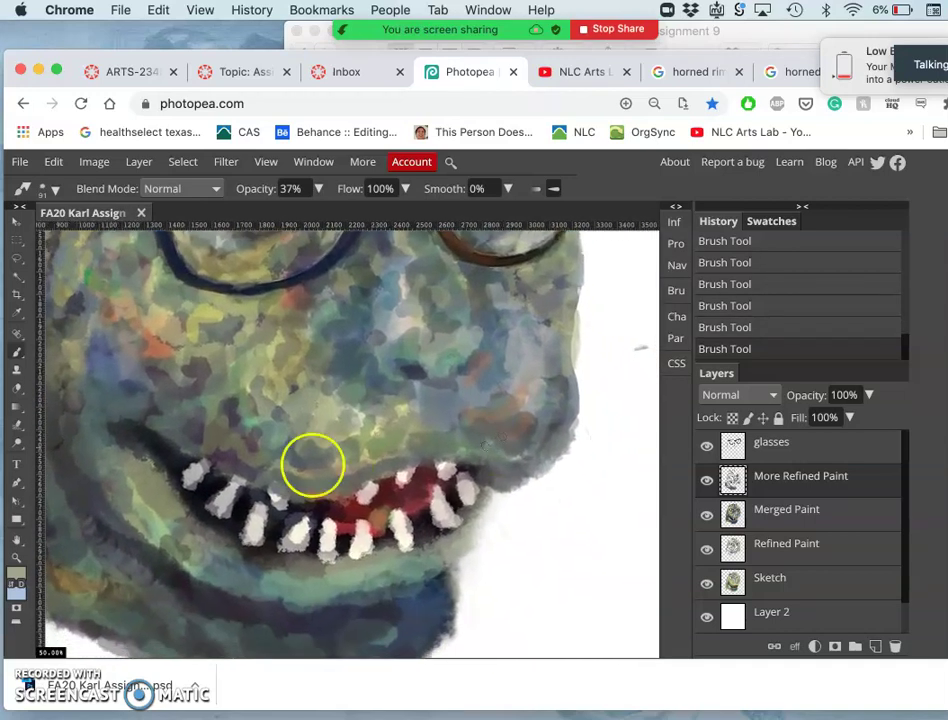
scroll(403, 326, "right", 3)
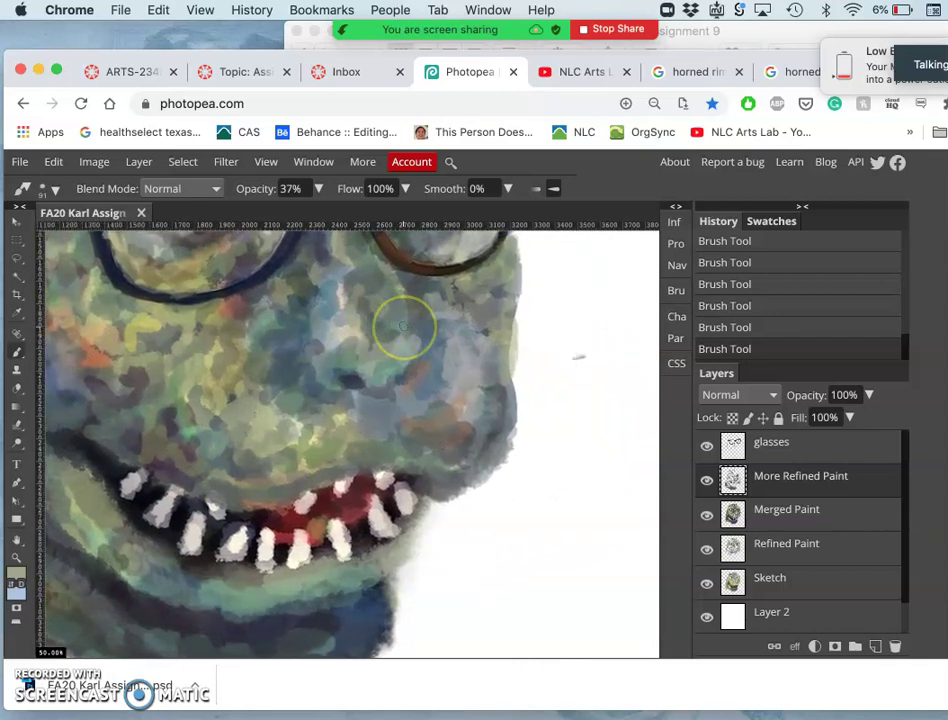
scroll(404, 326, "right", 2)
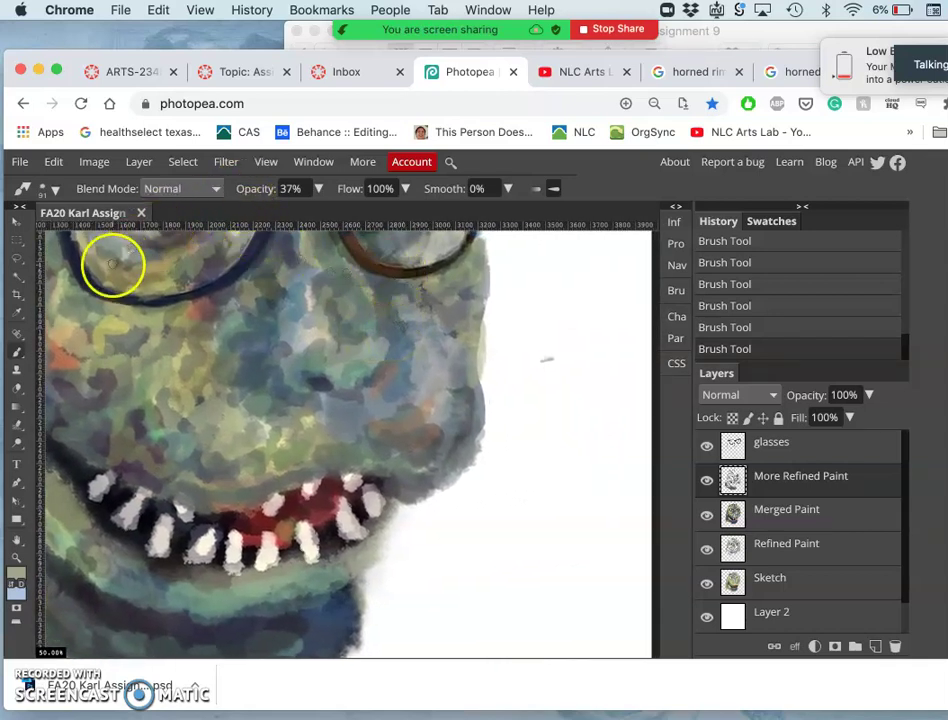
left_click(17, 275)
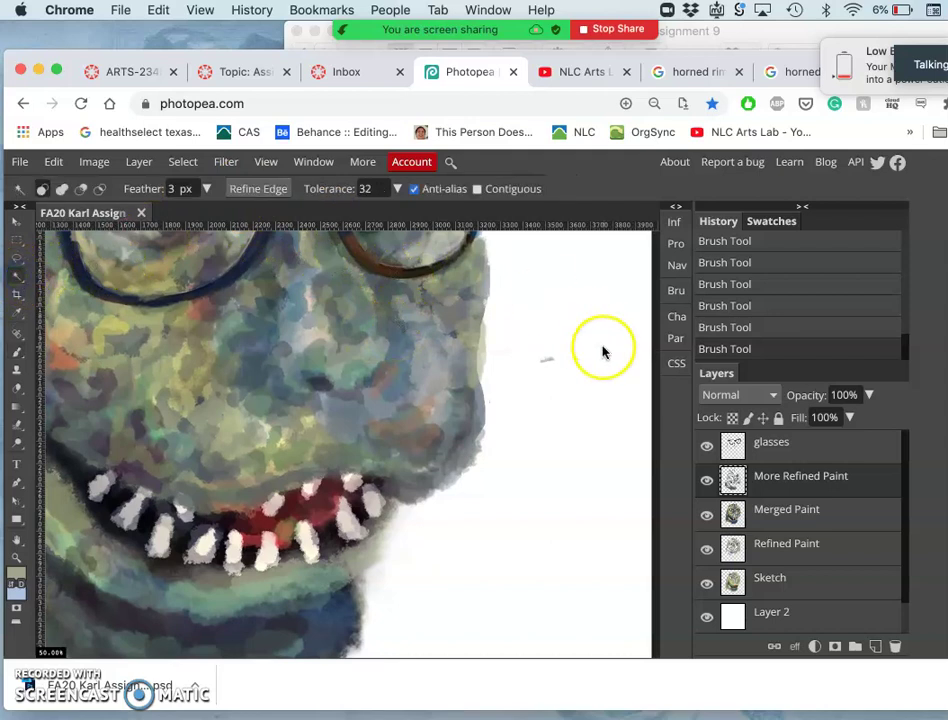
left_click(19, 259)
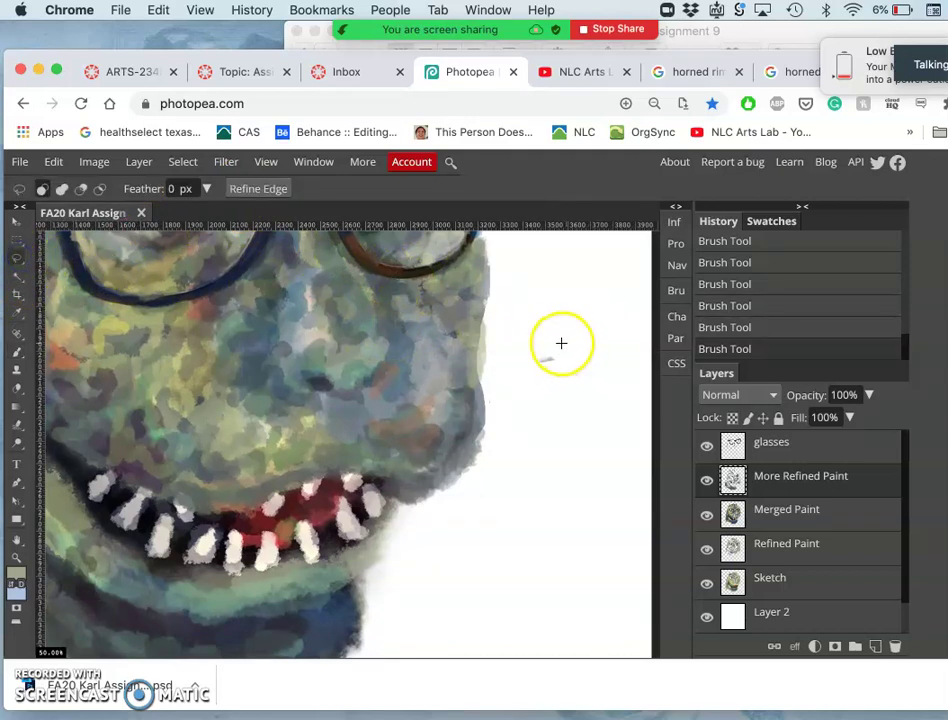
mouse_move(561, 343)
left_mouse_down()
mouse_move(525, 375)
mouse_move(575, 374)
mouse_move(563, 345)
left_mouse_up()
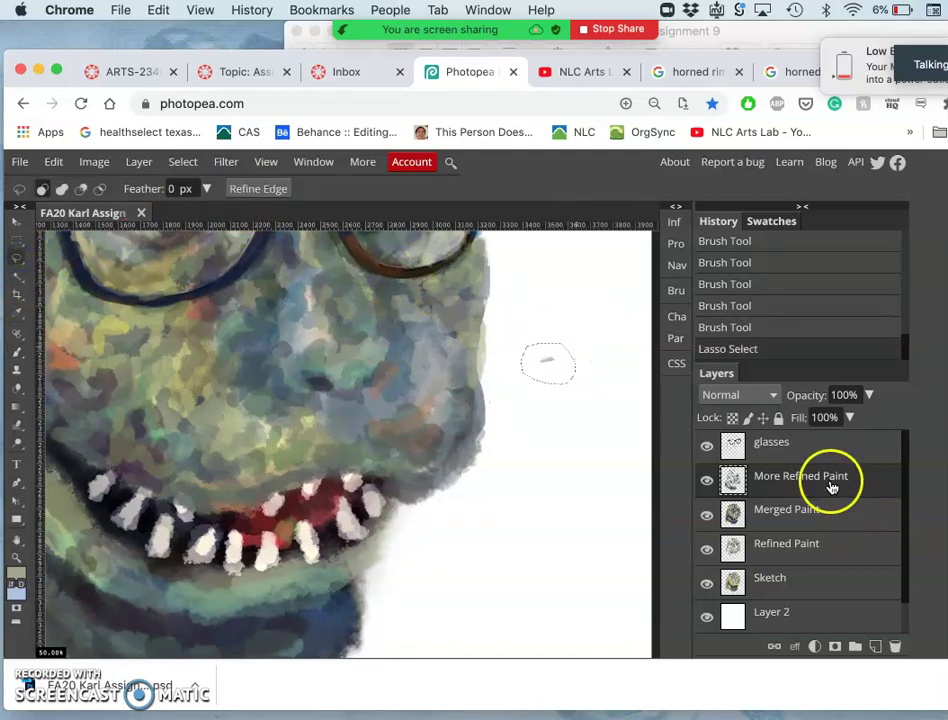
key("Delete")
left_click(830, 510)
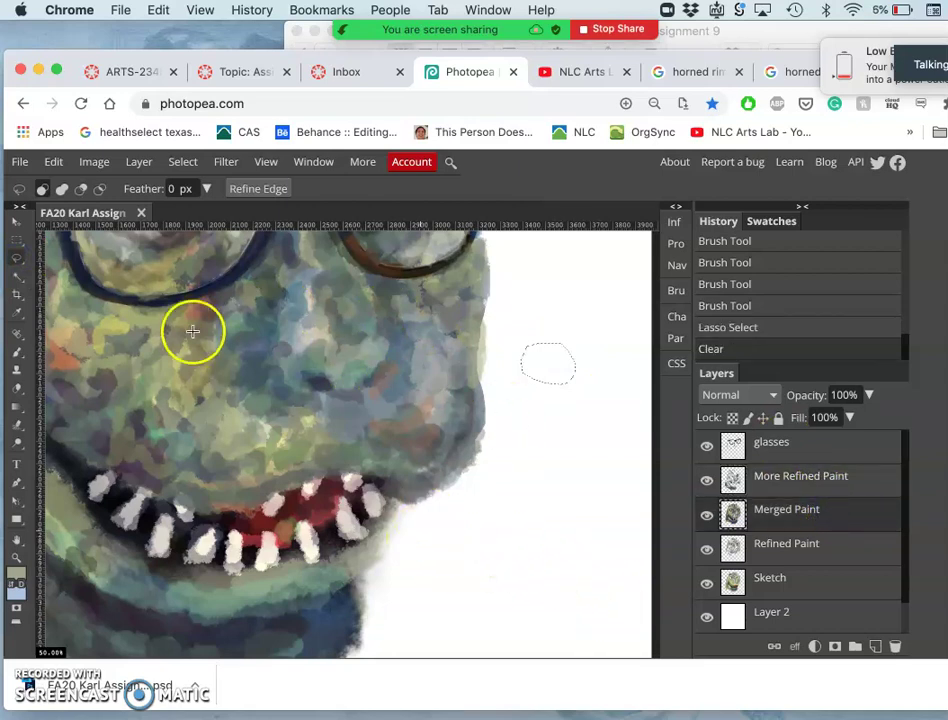
left_click(16, 259)
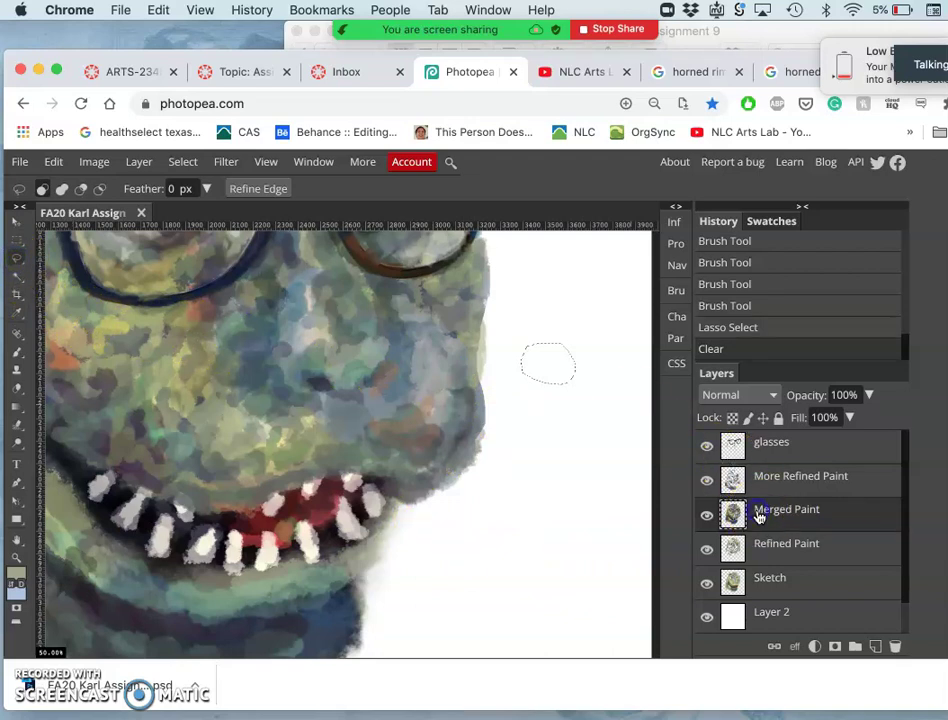
Copy a lassoed patch of grey cheek paint onto a new layer and move it below the teeth
left_click(421, 372)
mouse_move(421, 372)
left_mouse_down()
mouse_move(385, 432)
mouse_move(389, 450)
mouse_move(416, 452)
mouse_move(445, 406)
mouse_move(451, 367)
mouse_move(425, 311)
left_mouse_up()
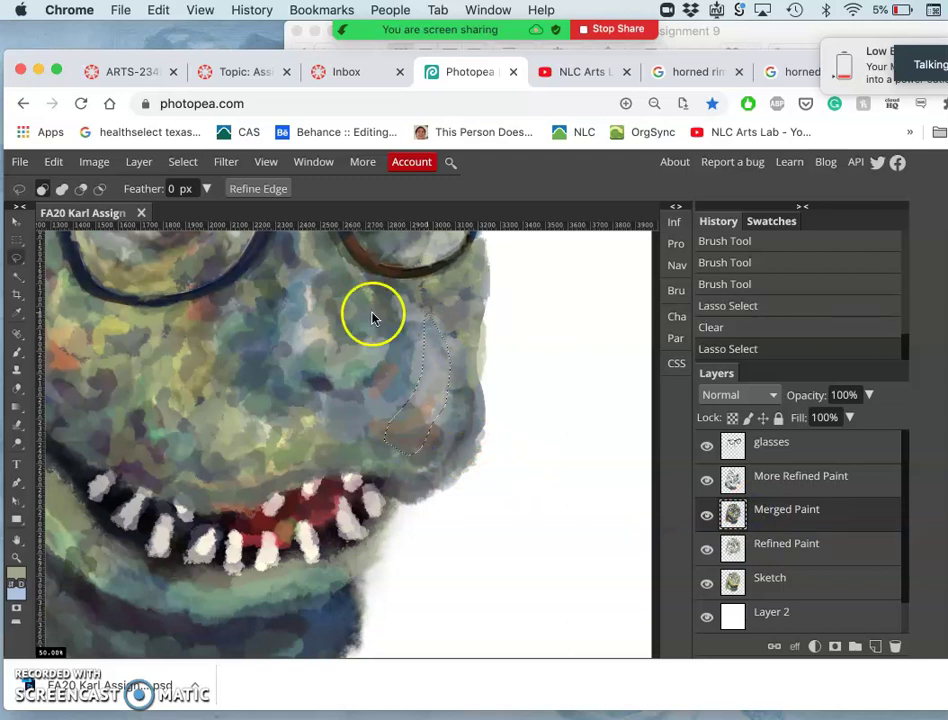
key("super+j")
left_click(16, 221)
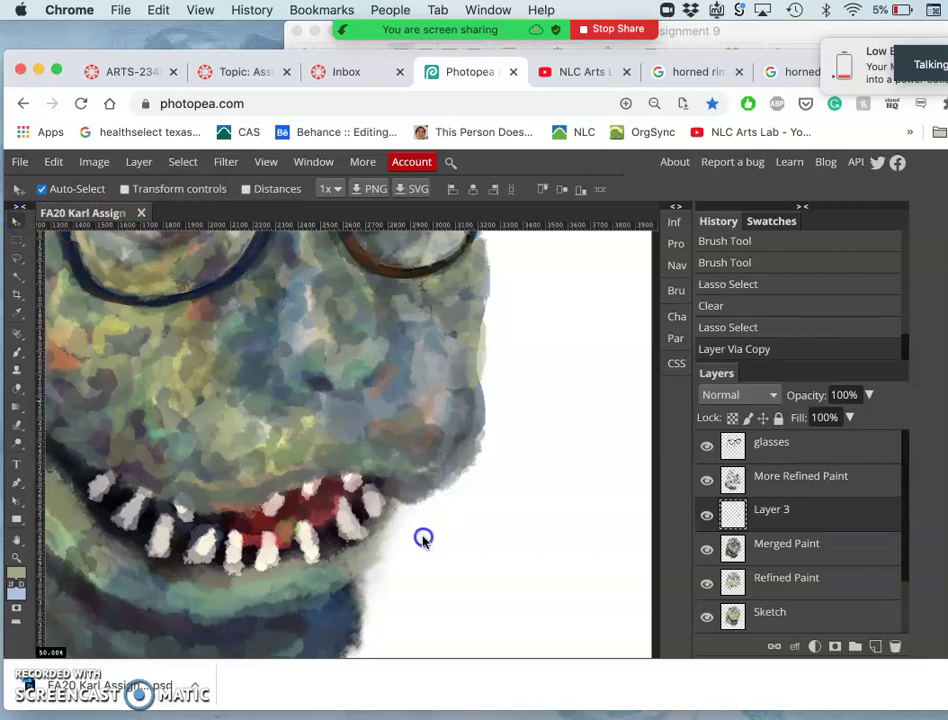
mouse_move(423, 538)
left_mouse_down()
mouse_move(425, 563)
mouse_move(399, 538)
left_mouse_up()
Rotate the copied patch about 28.5° and nudge it along the lower-right jaw
key("super+t")
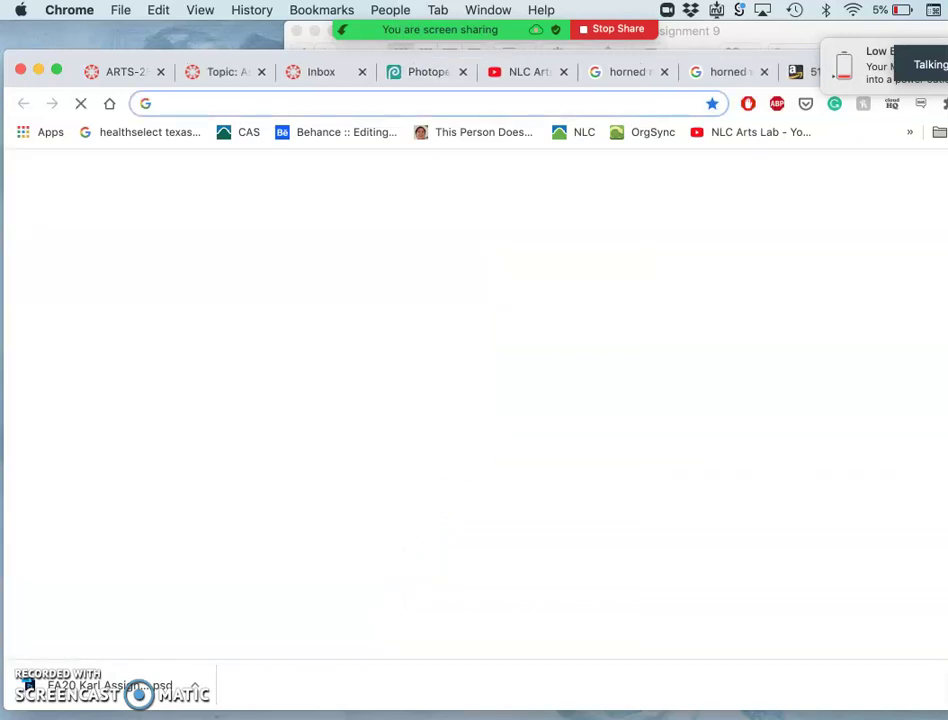
left_click(424, 71)
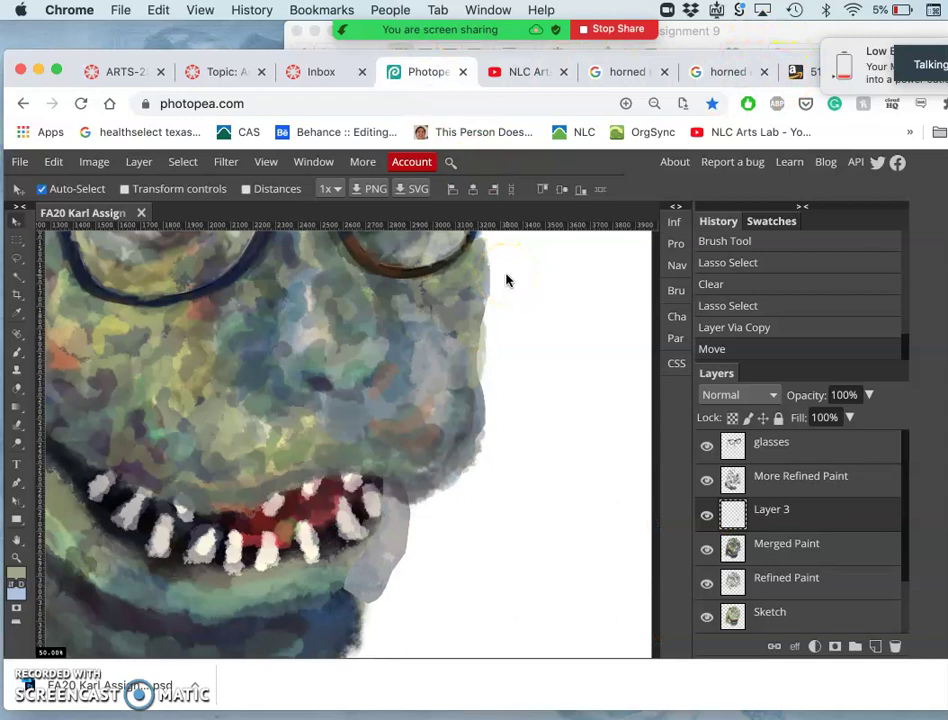
key("alt+super+t")
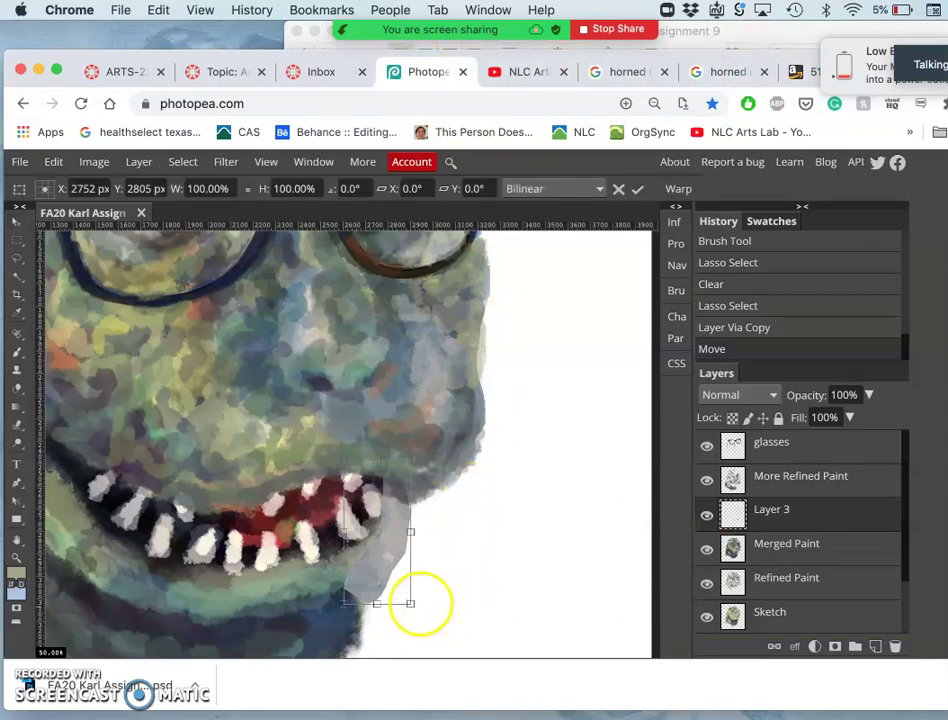
left_click_drag(405, 627, 377, 639)
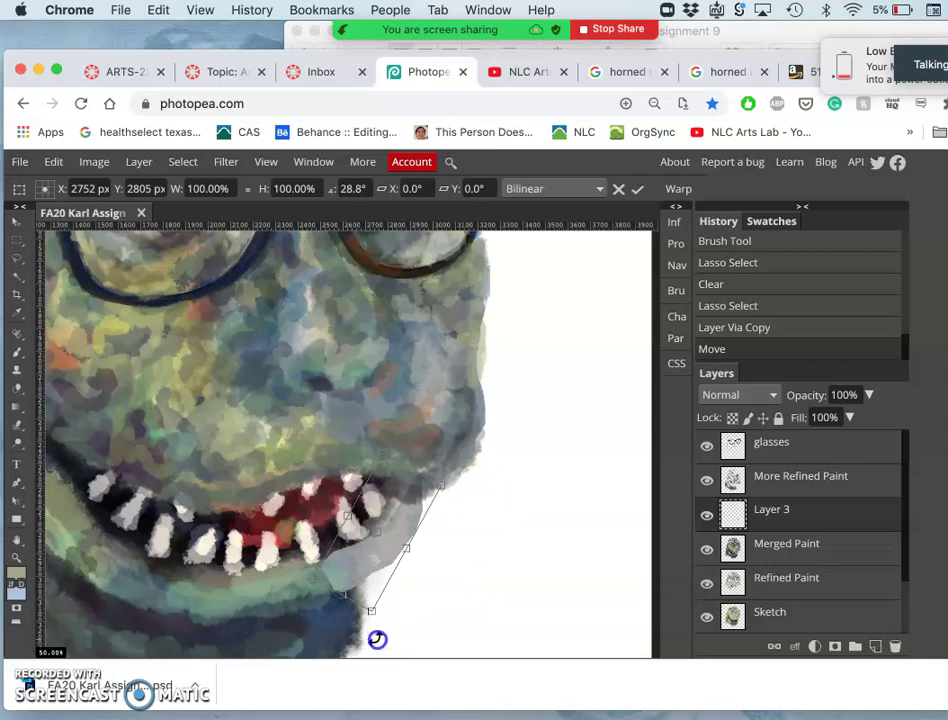
left_click_drag(387, 559, 365, 563)
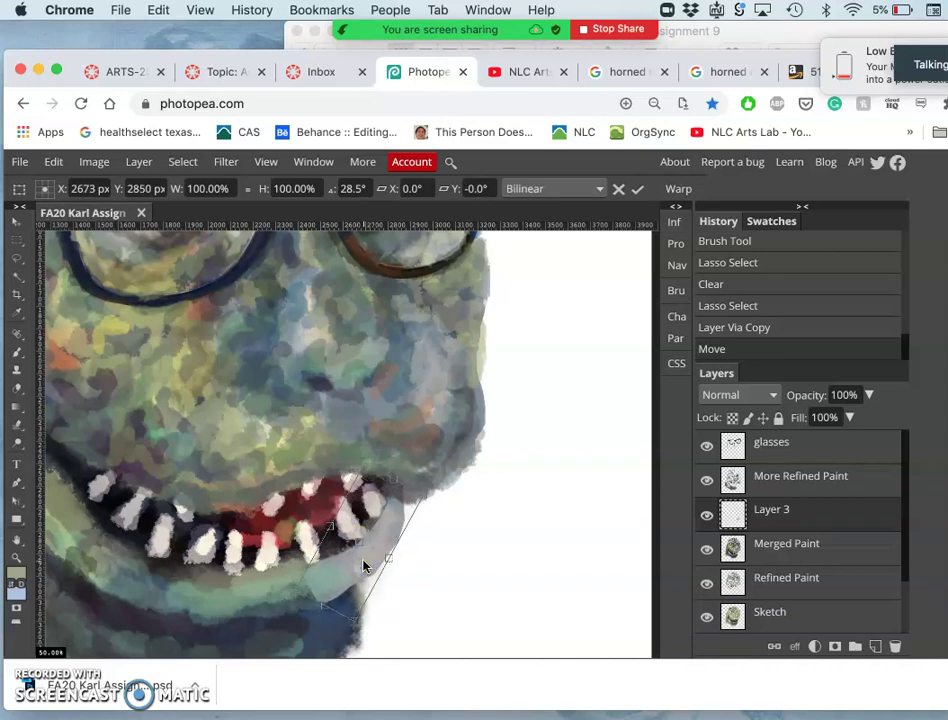
key("Return")
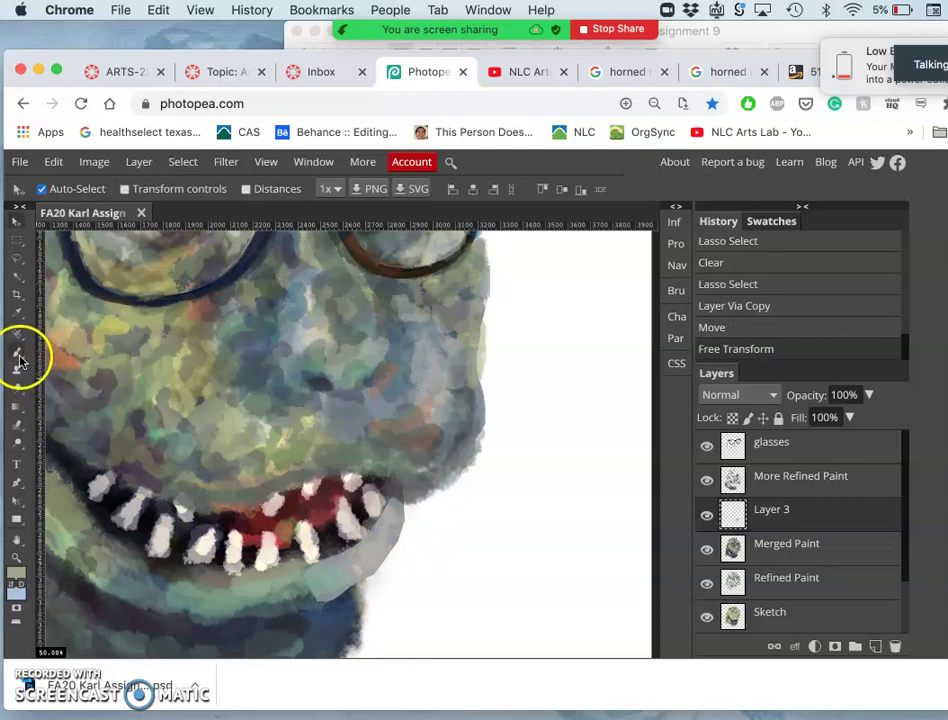
Erase the Layer 3 patch at 47% opacity where it overlaps the lower lip and teeth
left_click(19, 389)
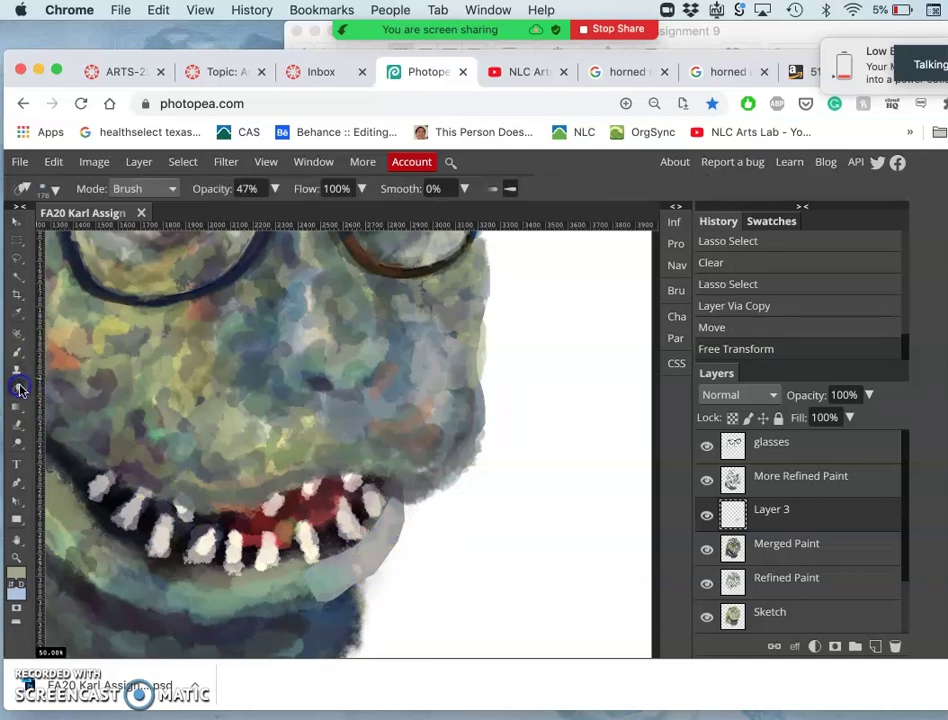
left_click_drag(252, 582, 308, 585)
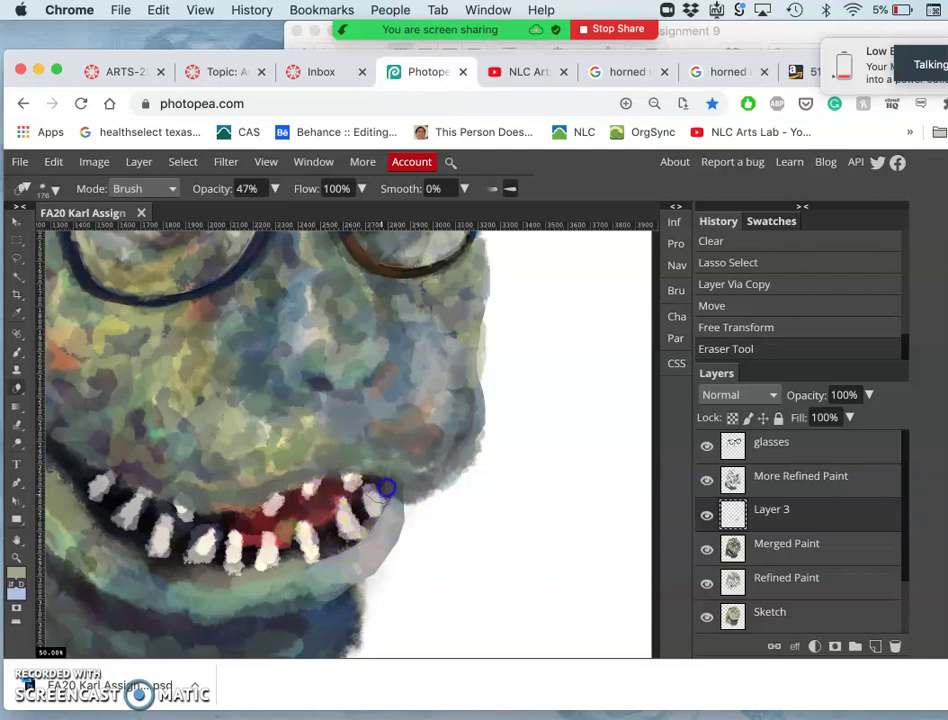
left_click_drag(398, 493, 455, 449)
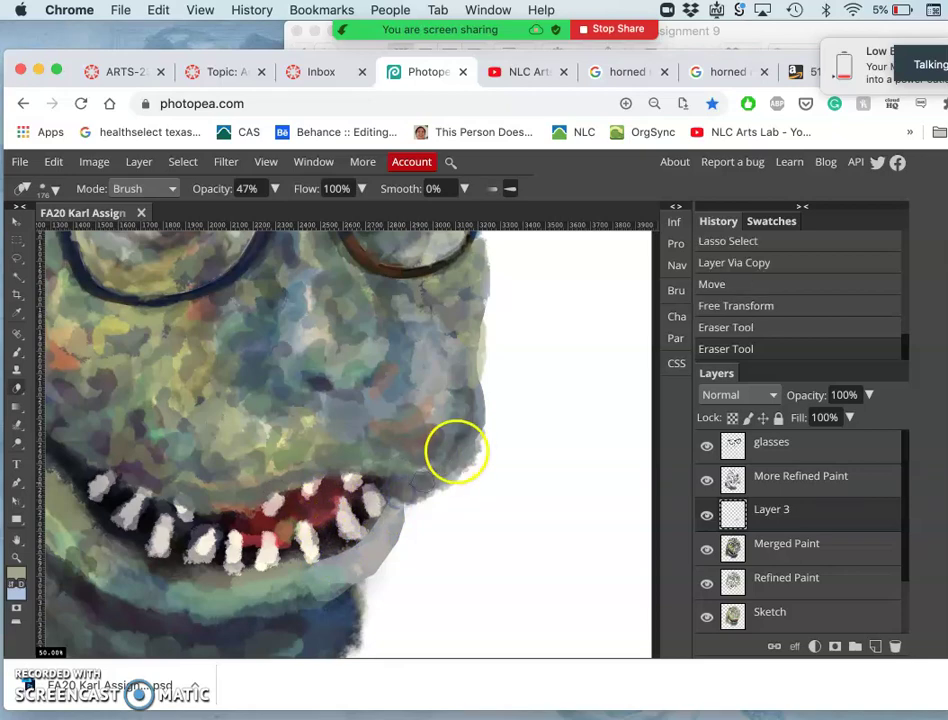
scroll(446, 556, "down", 2)
scroll(446, 556, "down", 2)
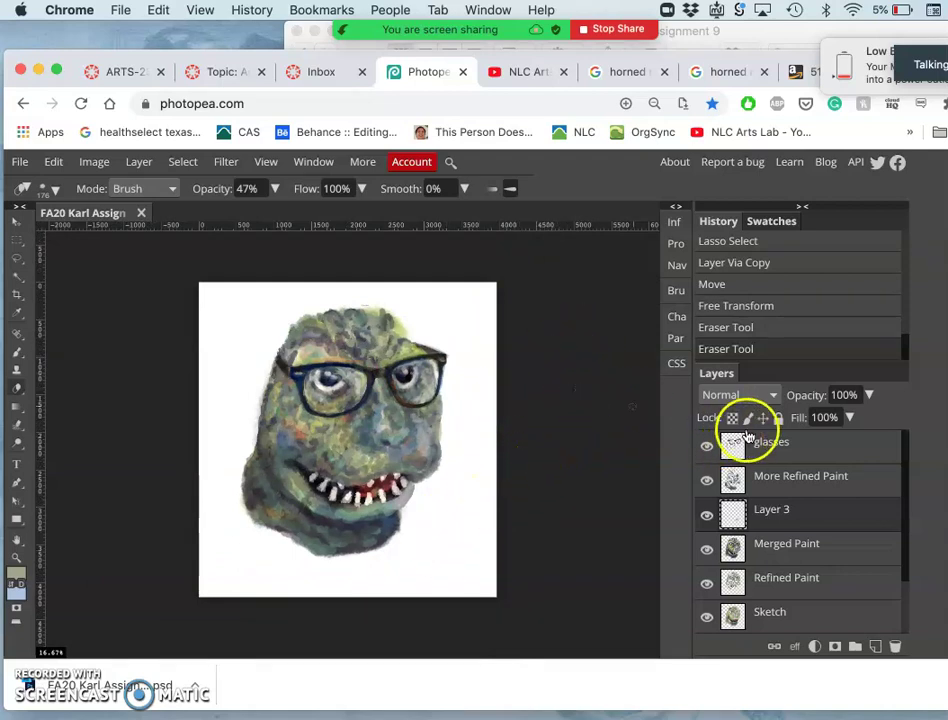
Hide the white and grey background layers, Layer 2 and Layer 1
scroll(815, 487, "up", 1)
scroll(815, 495, "down", 1)
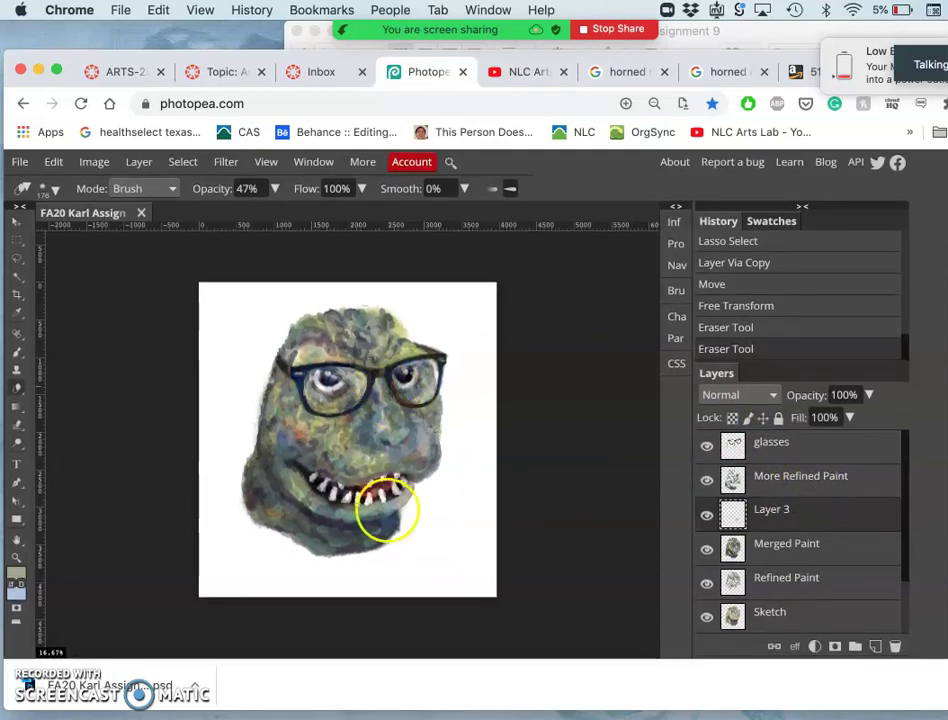
left_click(815, 456)
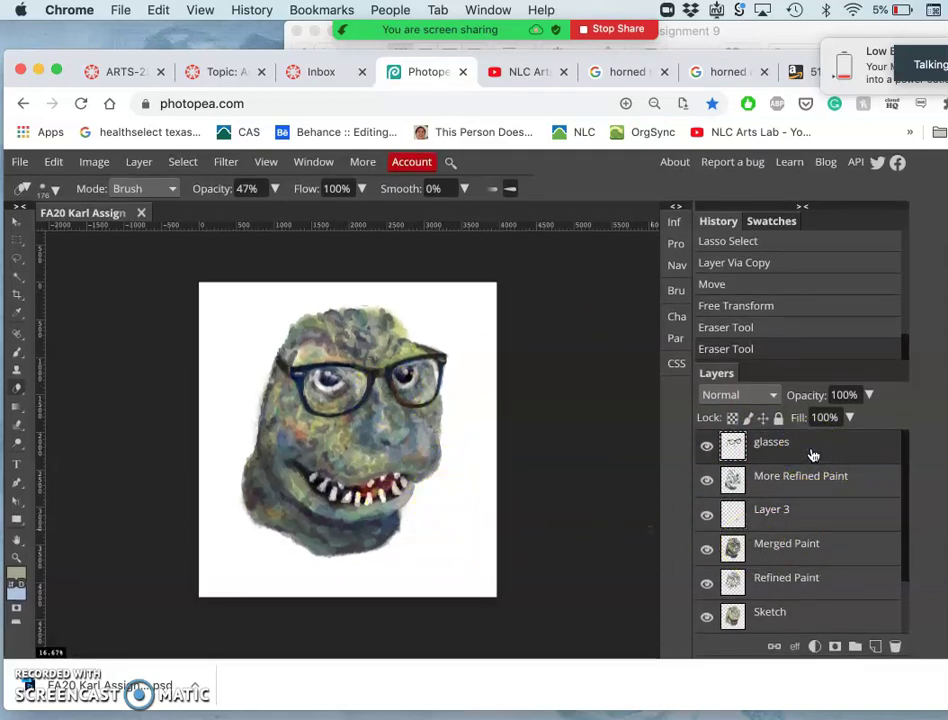
left_click(140, 170)
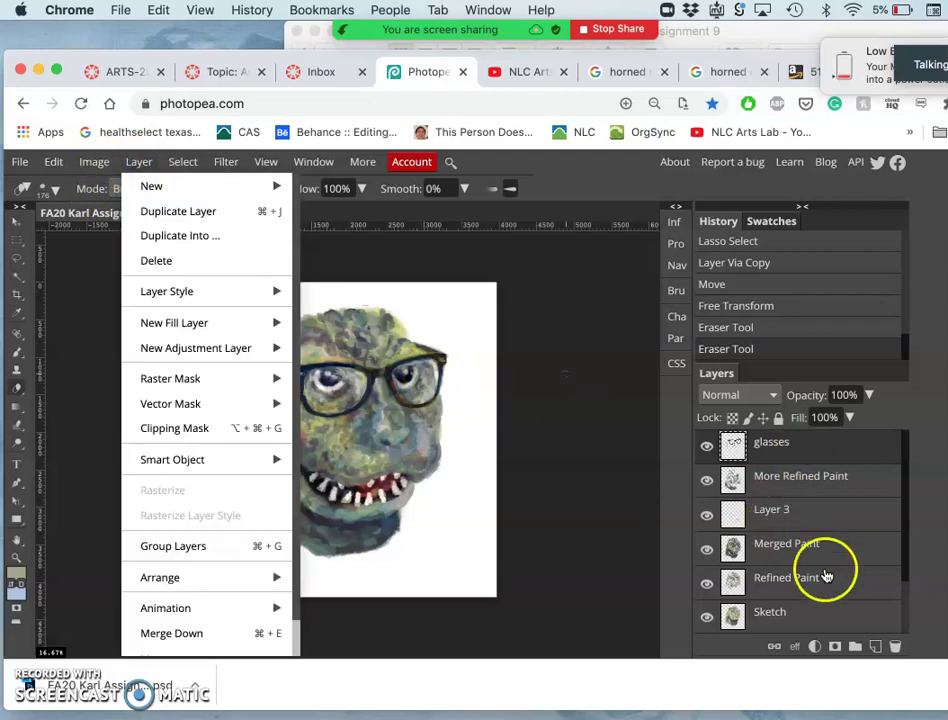
scroll(825, 572, "down", 3)
left_click(707, 580)
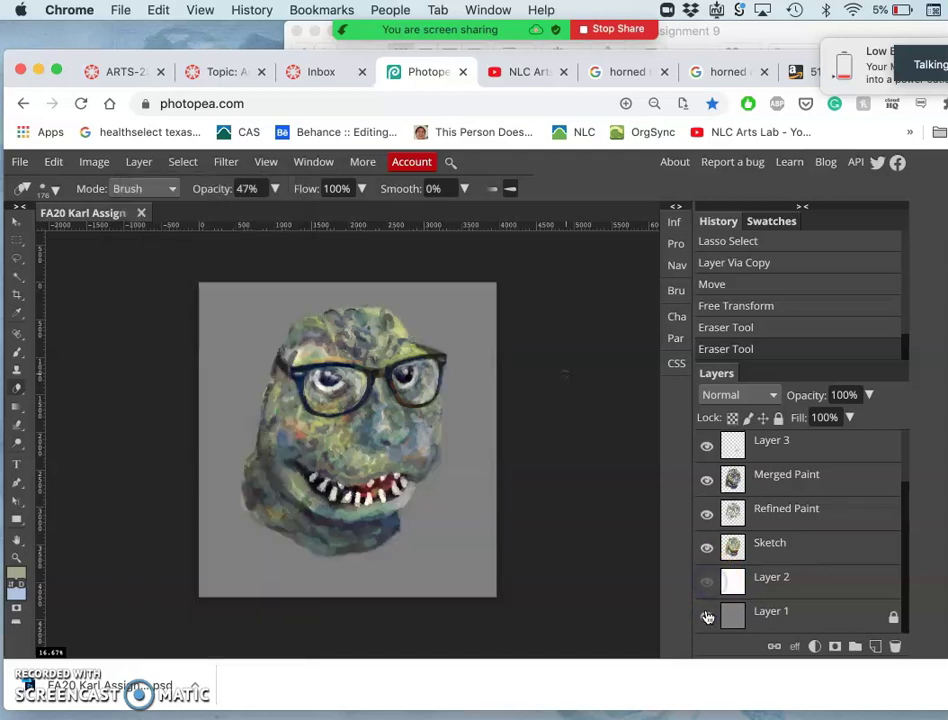
left_click(707, 615)
left_click(707, 617)
left_click(707, 586)
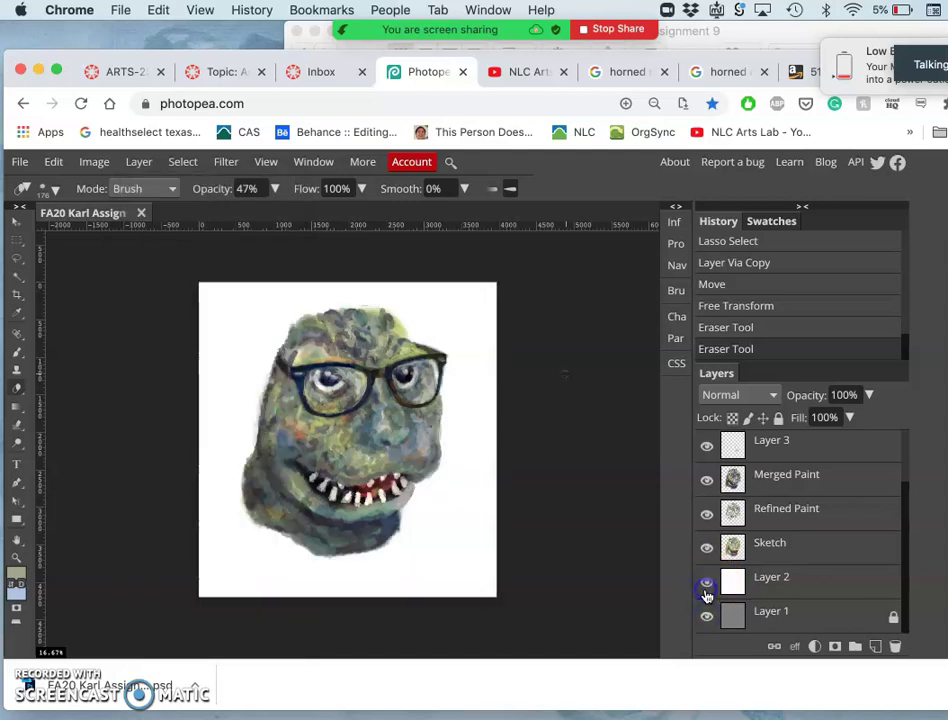
left_click(706, 588)
left_click(707, 617)
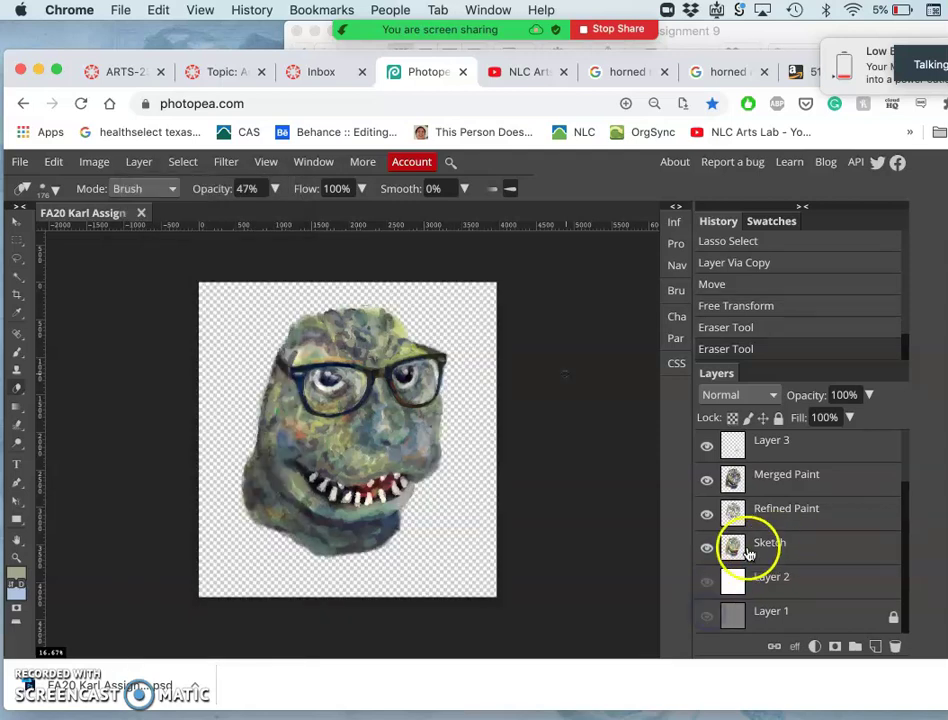
Merge the glasses layer down with Layer > Merge Down, then undo the merge
scroll(730, 545, "up", 3)
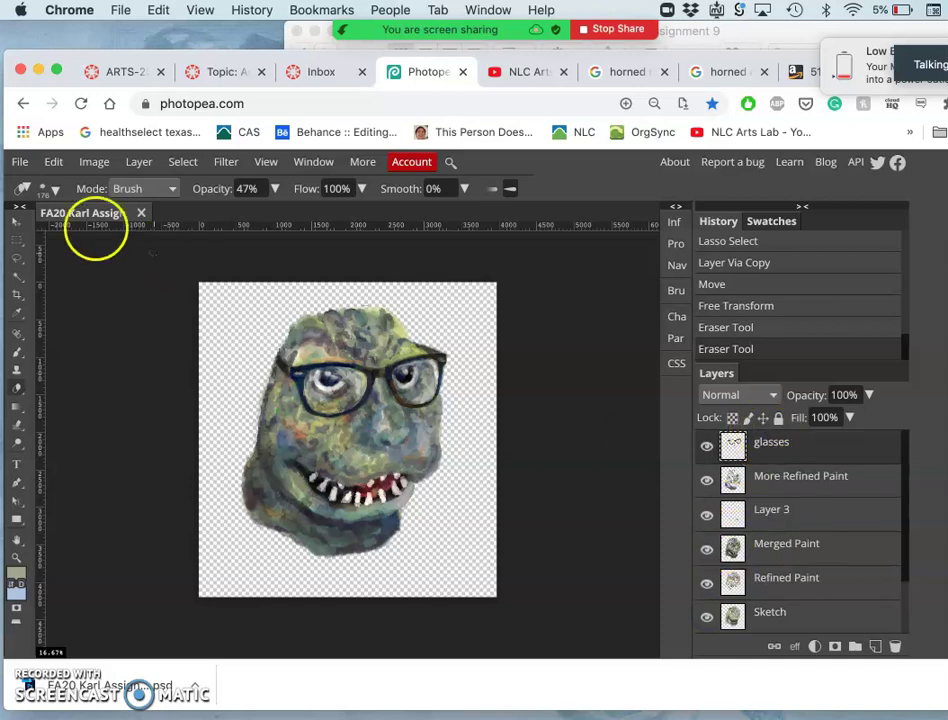
left_click(140, 163)
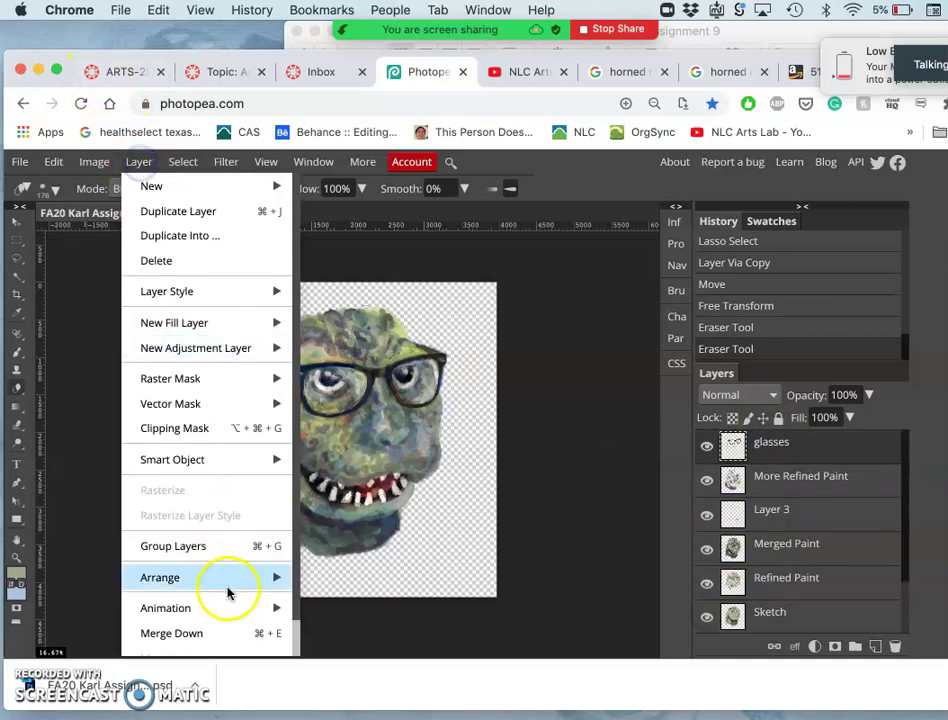
left_click(197, 636)
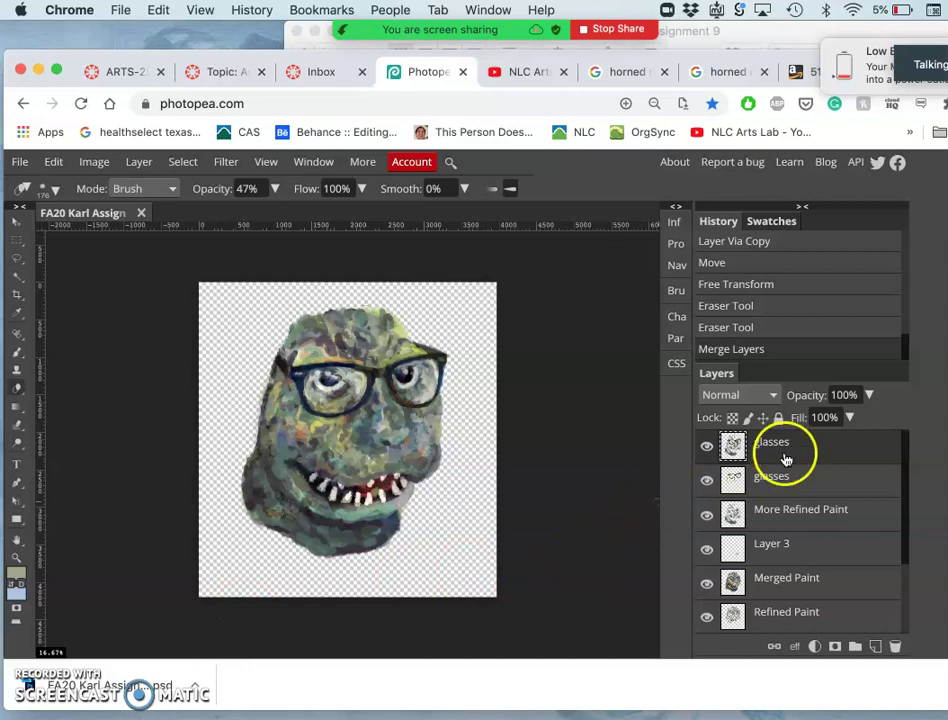
key("ctrl+z")
scroll(769, 486, "down", 2)
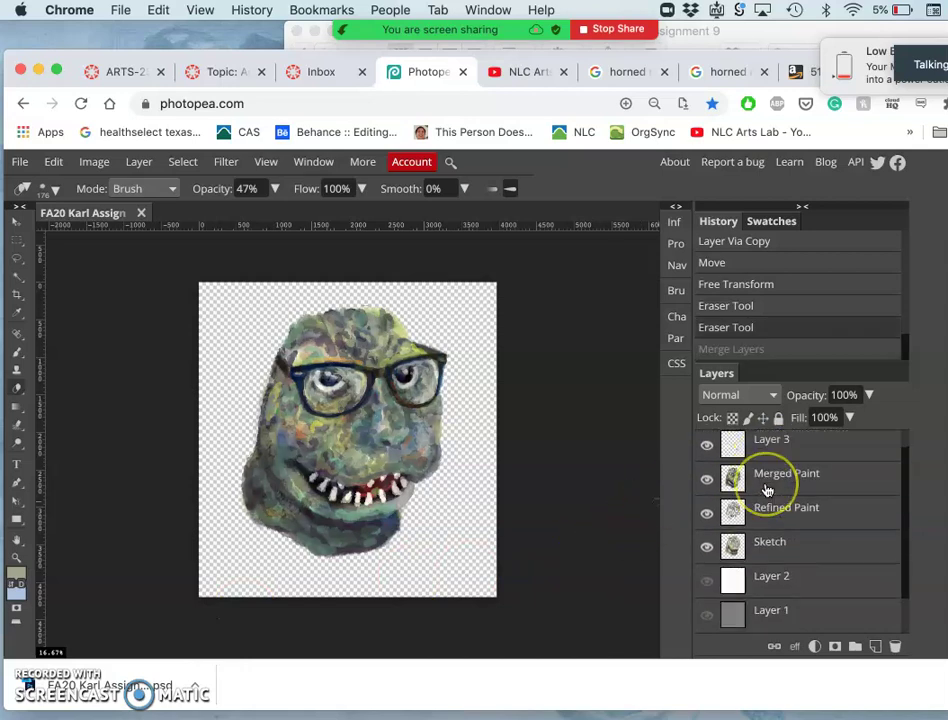